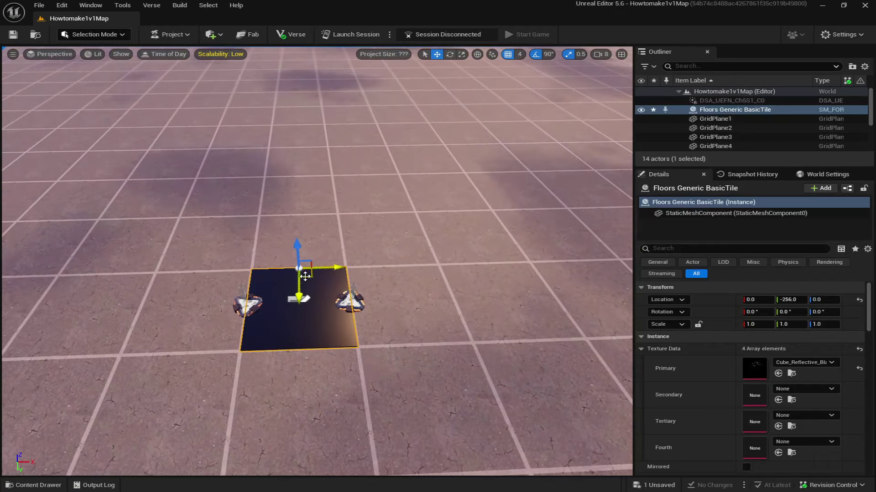
Step: Duplicate the black floor tile edge to edge along the X axis into a straight row of six tiles
alt+drag(305, 276, 478, 272)
right_drag(461, 270, 459, 270)
alt+drag(361, 290, 437, 288)
alt+drag(439, 289, 511, 287)
ctrl+click(411, 311)
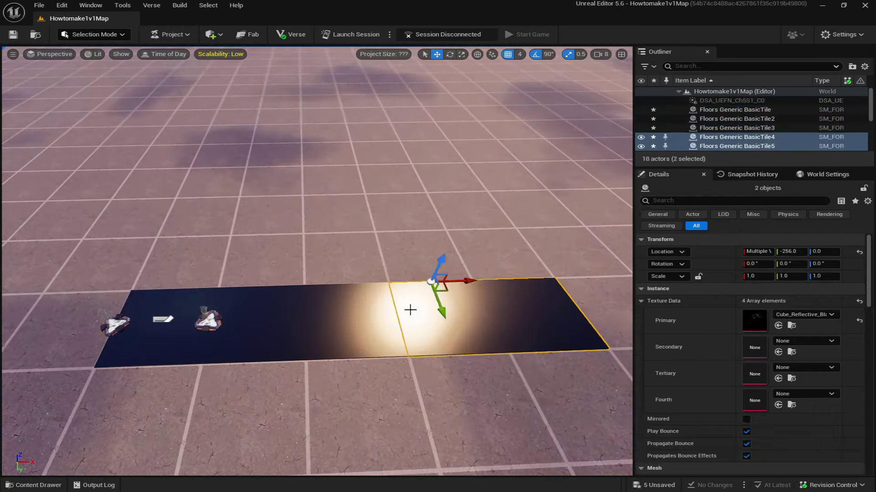
ctrl+click(349, 315)
ctrl+click(260, 319)
ctrl+click(188, 322)
right_drag(229, 320, 237, 320)
click(416, 269)
alt+drag(450, 229, 520, 229)
Step: Select the whole row of tiles and duplicate it along the Y axis to build a 6 by 6 floor
ctrl+click(351, 248)
ctrl+click(273, 255)
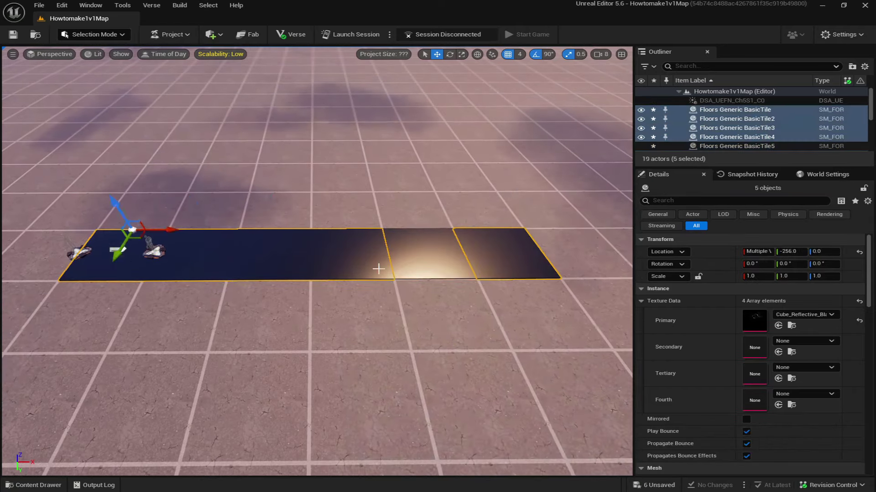
ctrl+click(474, 254)
right_drag(475, 254, 348, 190)
mouse_move(319, 187)
alt+mouse_down()
mouse_move(301, 183)
mouse_move(406, 195)
mouse_move(338, 178)
mouse_move(319, 194)
alt+mouse_up()
right_drag(319, 193, 395, 271)
key(Escape)
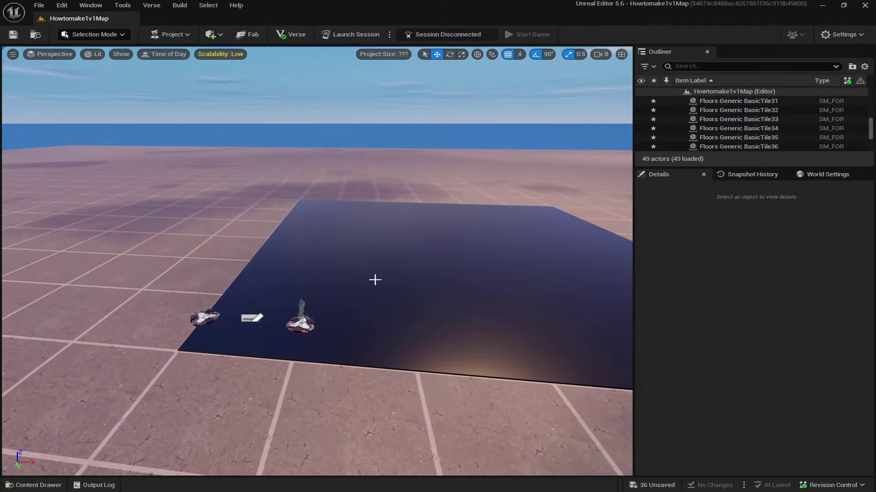
Step: Delete both player spawn pads from the map
click(306, 318)
ctrl+click(212, 318)
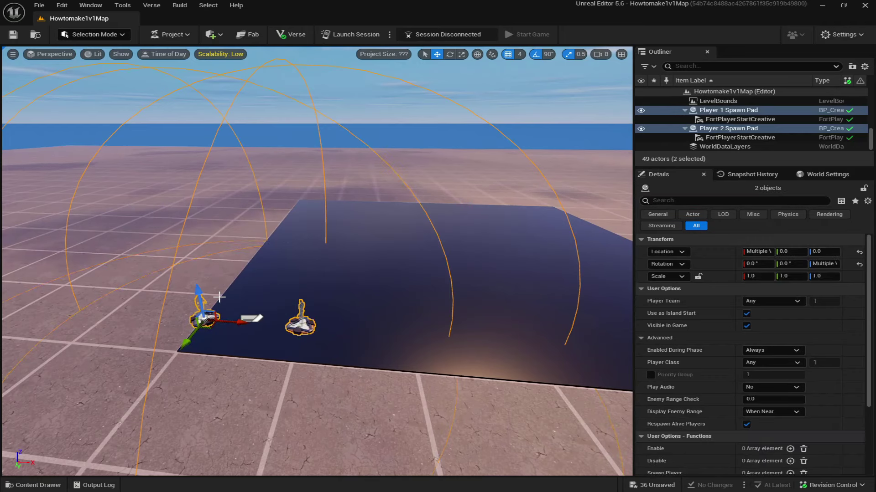
key(Delete)
Step: Delete the four large grid planes surrounding the black floor
click(169, 195)
ctrl+click(419, 173)
key(s)
right_drag(419, 173, 403, 206)
ctrl+click(469, 243)
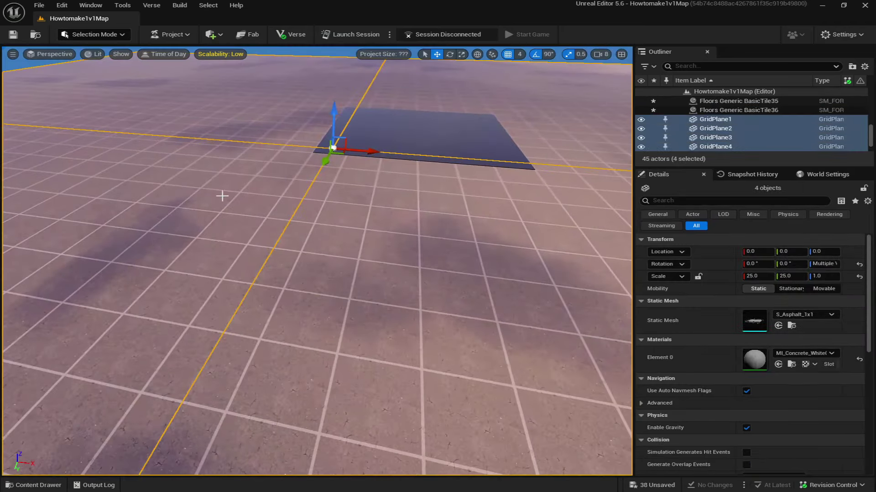
key(Delete)
Step: Move the island settings device off the floor to X -828 and raise it
key(w)
right_drag(268, 193, 294, 258)
click(247, 276)
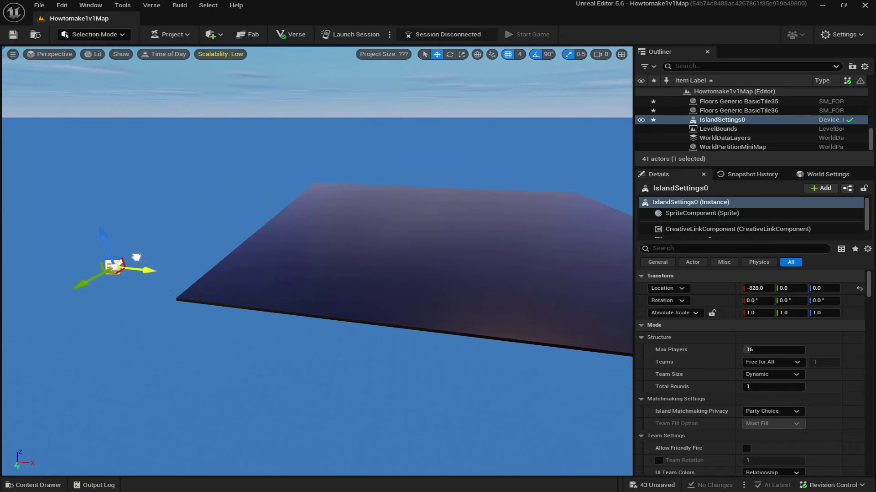
drag(111, 252, 92, 235)
right_drag(137, 246, 186, 274)
click(237, 184)
right_drag(236, 184, 246, 206)
Step: Search the Fortnite content for "black stair" and place a Pueblo StairsW on the black floor
click(33, 485)
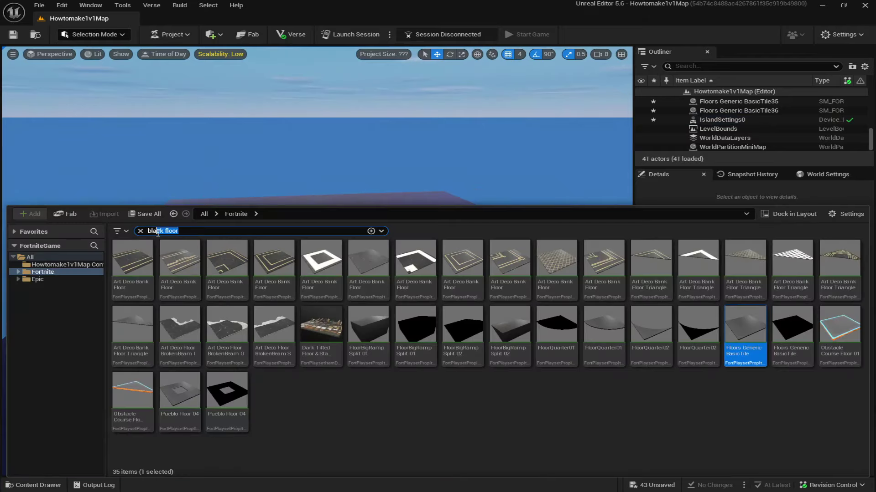
key(BackSpace)
text(black)
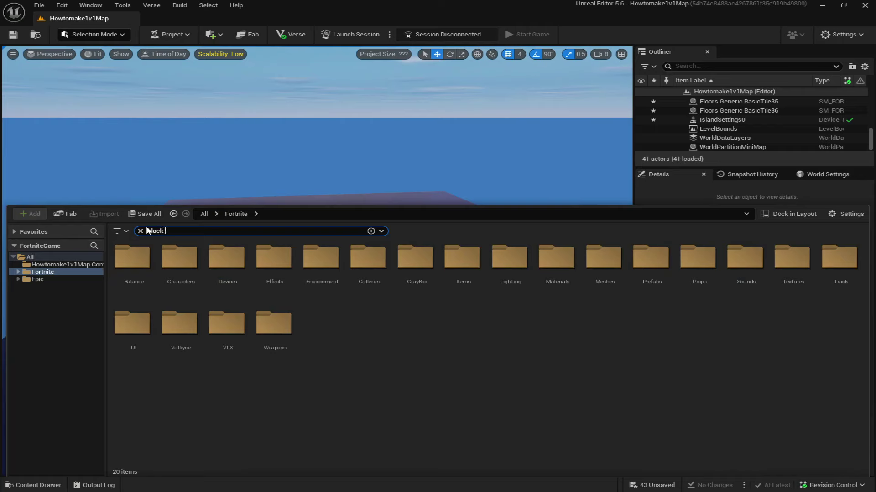
text( stair)
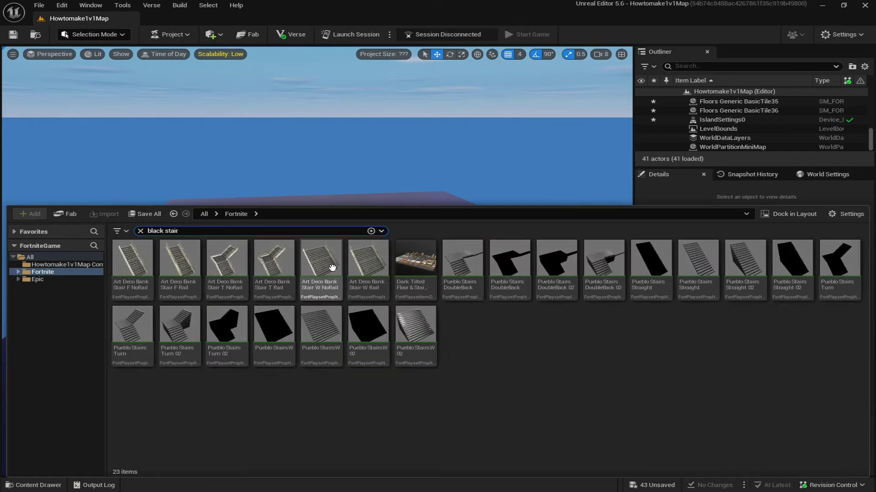
drag(321, 325, 361, 197)
drag(407, 219, 288, 214)
Step: Rotate the stairs -90° about the vertical axis
click(196, 233)
click(274, 237)
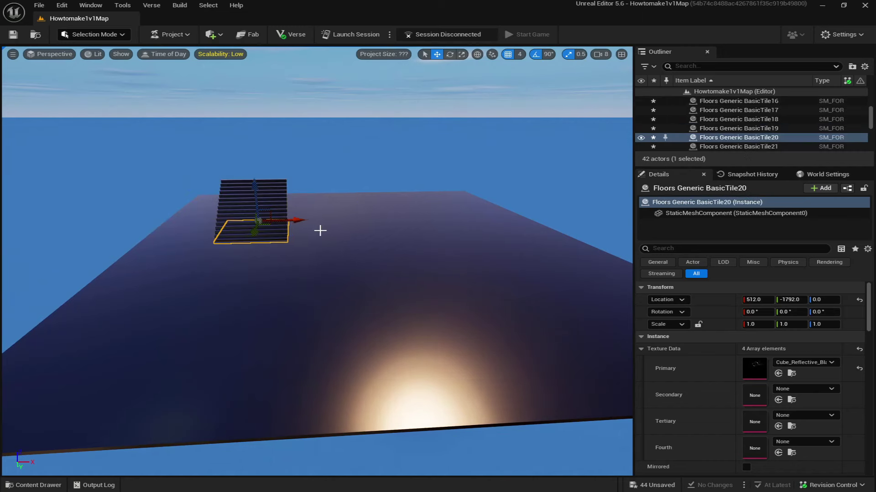
click(392, 228)
click(444, 226)
click(524, 226)
right_drag(524, 226, 319, 204)
click(319, 217)
key(e)
drag(324, 244, 401, 228)
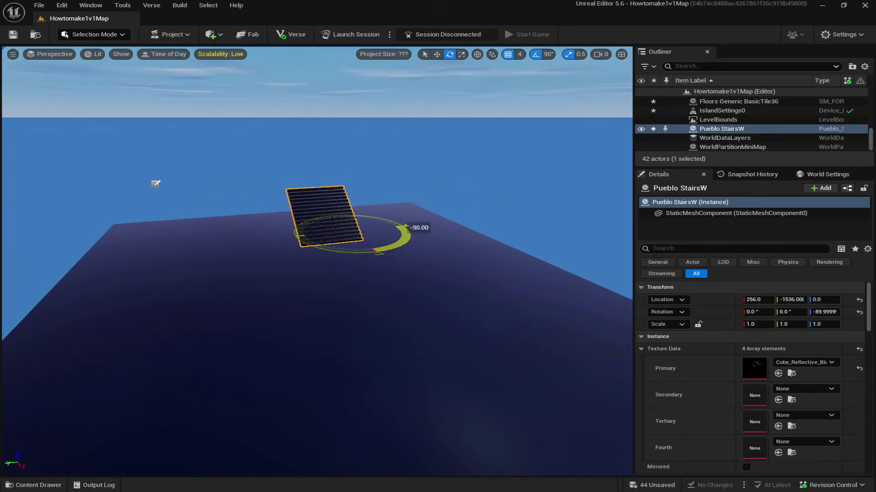
Step: Move the stairs to the middle of the floor and set a second, oppositely rotated flight against them to form a V
key(w)
right_drag(236, 227, 364, 215)
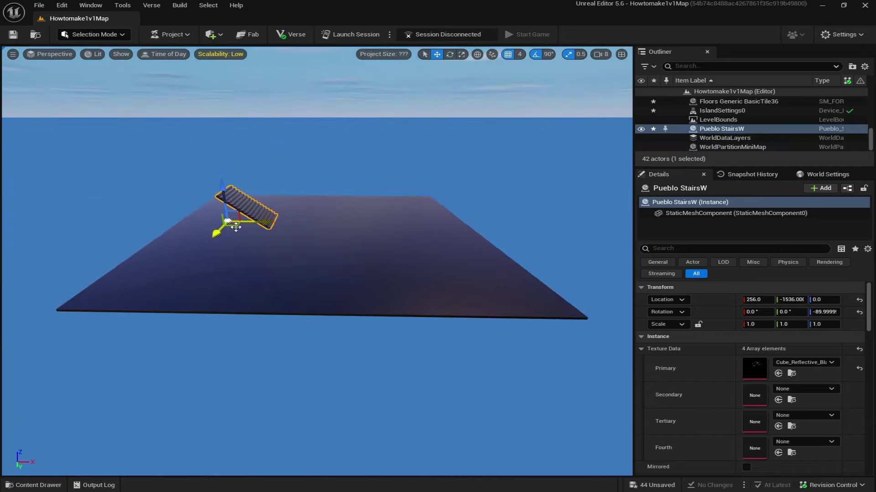
drag(261, 224, 393, 191)
key(e)
key(w)
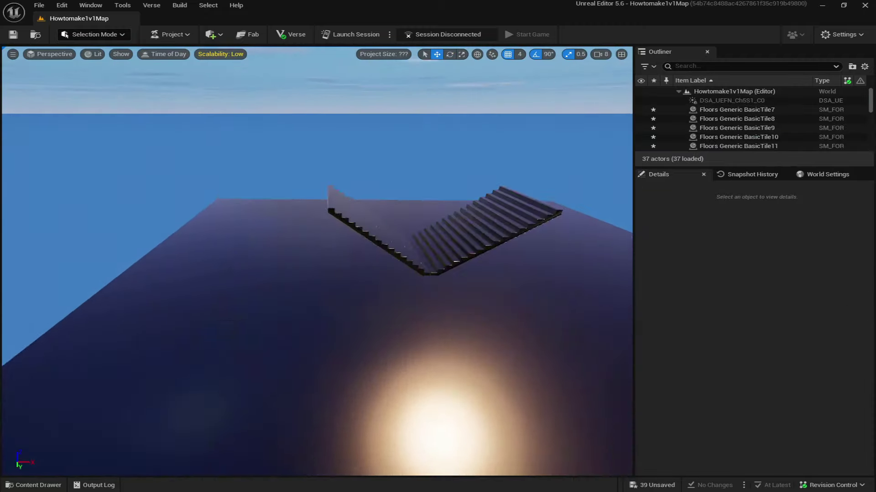
Step: Check the floor tiles one by one along the front and side edges to compare the distances around the stairs
click(265, 269)
click(337, 269)
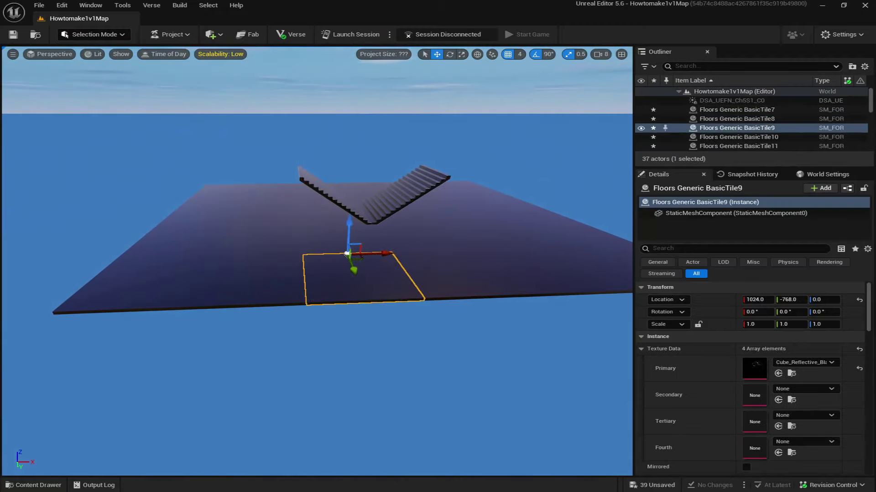
click(447, 267)
click(538, 269)
click(219, 285)
click(178, 256)
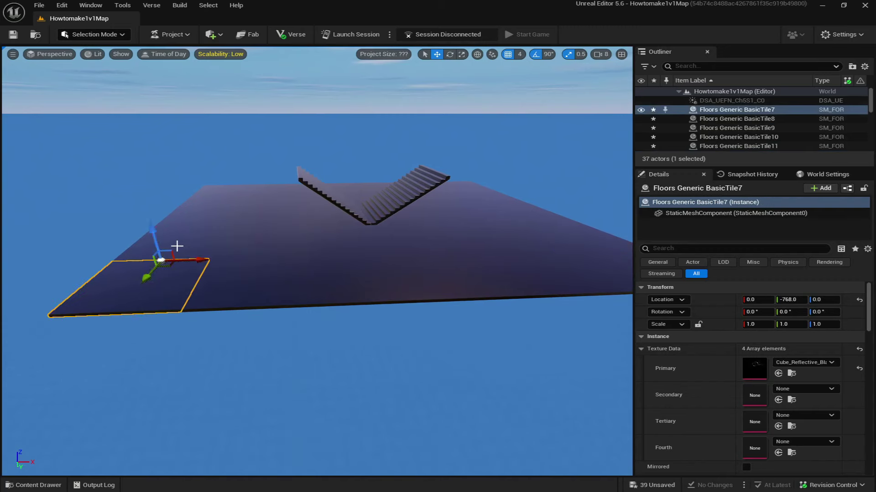
click(205, 216)
click(215, 200)
click(225, 189)
Step: Add a Cylinder shape in front of the V-shaped stairs
key(a)
right_drag(321, 224, 424, 224)
click(321, 224)
key(w)
right_drag(301, 283, 320, 284)
key(a)
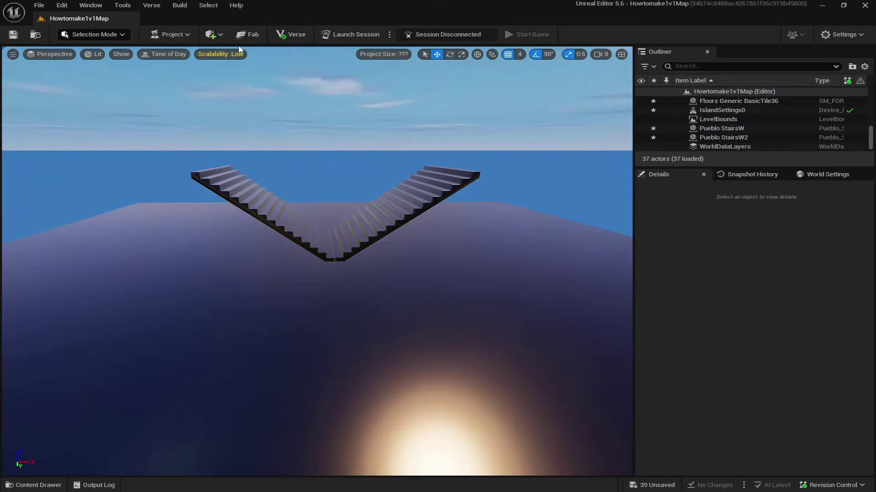
click(212, 34)
mouse_move(243, 85)
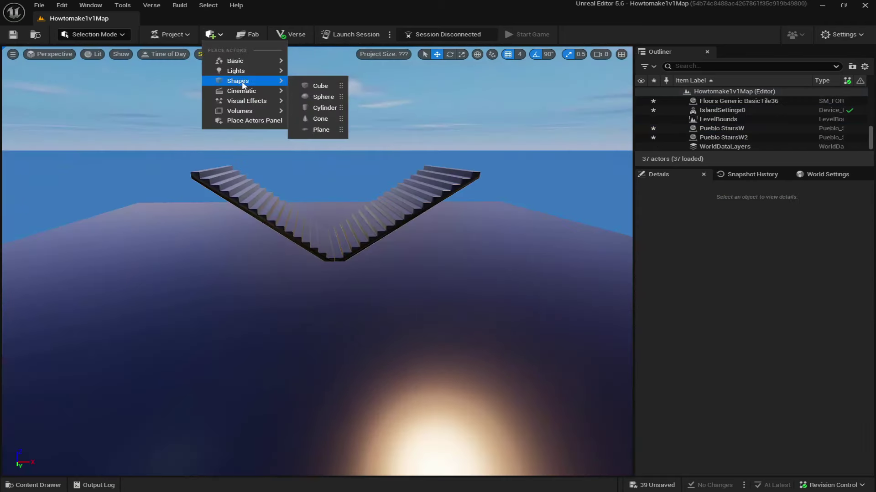
click(336, 107)
Step: Flatten the cylinder by setting its Z scale to 0.2
right_drag(335, 244, 334, 258)
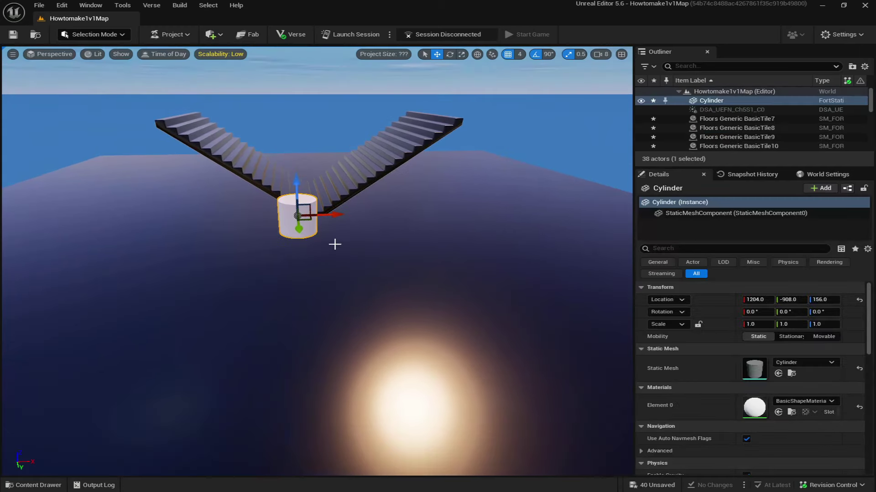
scroll(335, 244, up, 3)
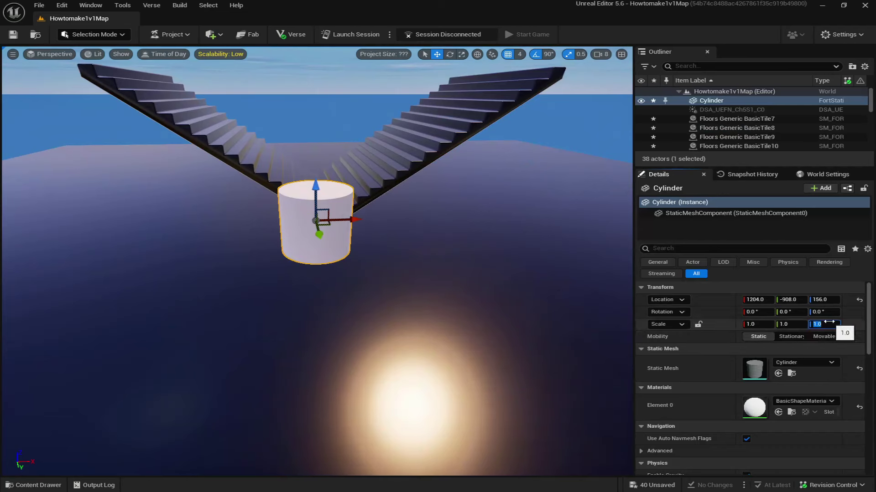
key(Return)
scroll(454, 217, down, 5)
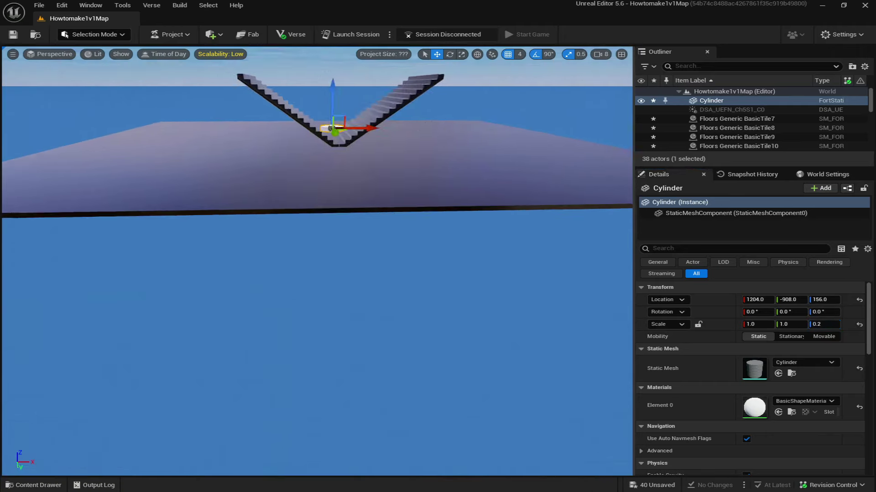
Step: Move the cylinder to Y -1504 and Z 0, and widen it to a scale of 24.5 in X and Y
drag(316, 254, 471, 253)
right_drag(324, 264, 324, 264)
drag(264, 240, 205, 240)
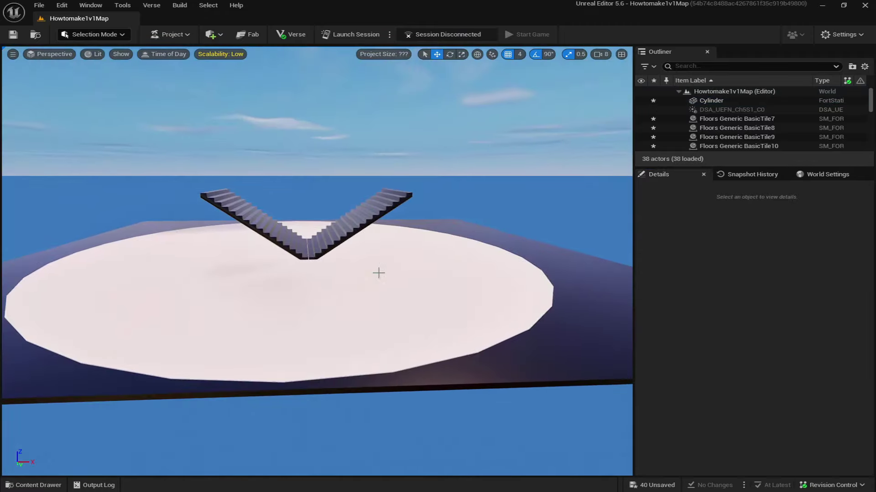
Step: Shift the white disc slightly along the X axis to centre it under the stairs
scroll(378, 273, up, 3)
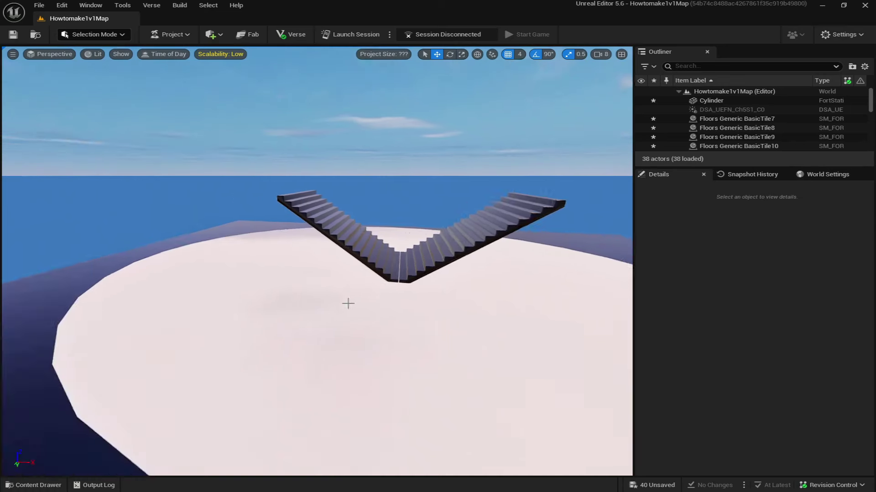
click(348, 304)
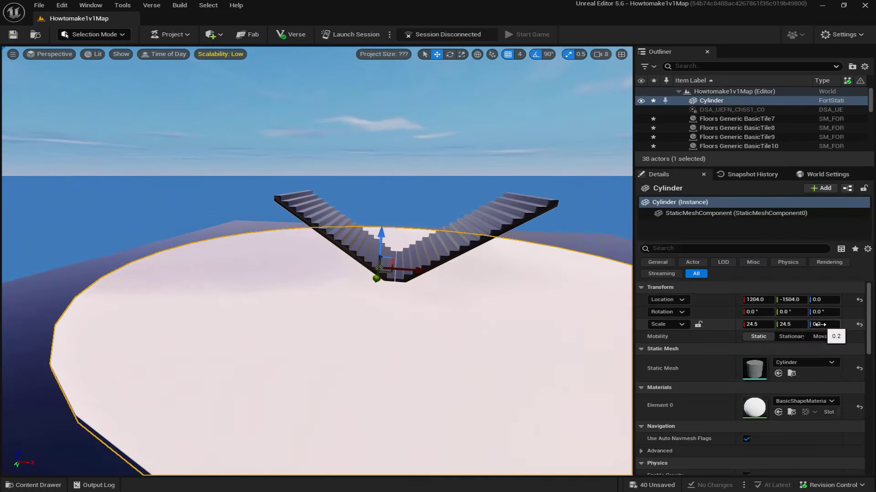
scroll(594, 334, down, 5)
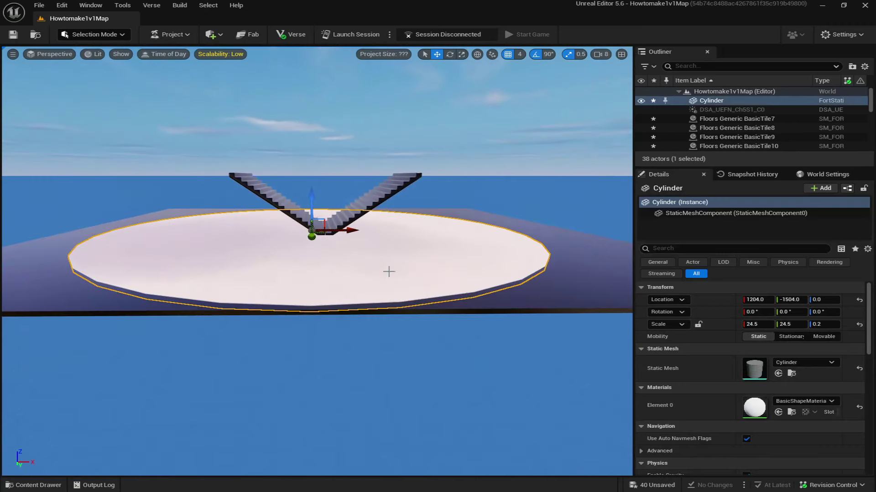
drag(341, 233, 355, 232)
Step: Select the four corner tiles of the black floor outside the white disc and delete them
right_drag(354, 238, 319, 281)
key(w)
key(d)
key(s)
key(e)
click(211, 305)
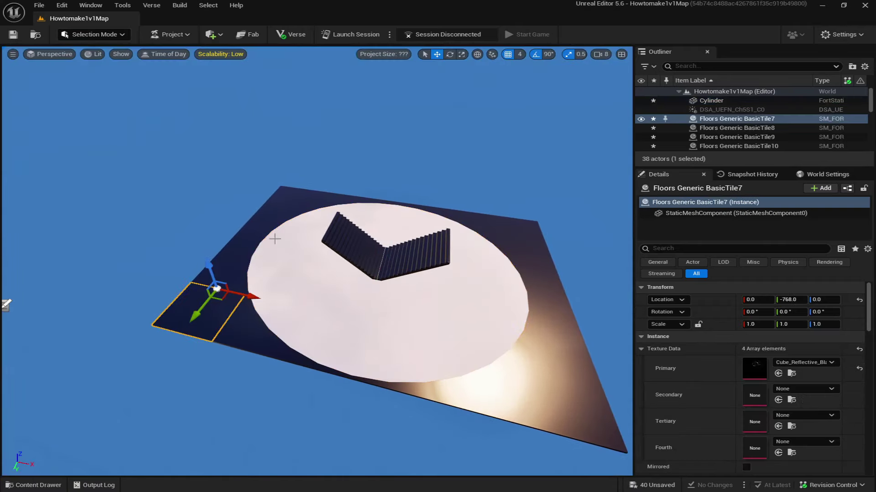
click(292, 197)
click(512, 230)
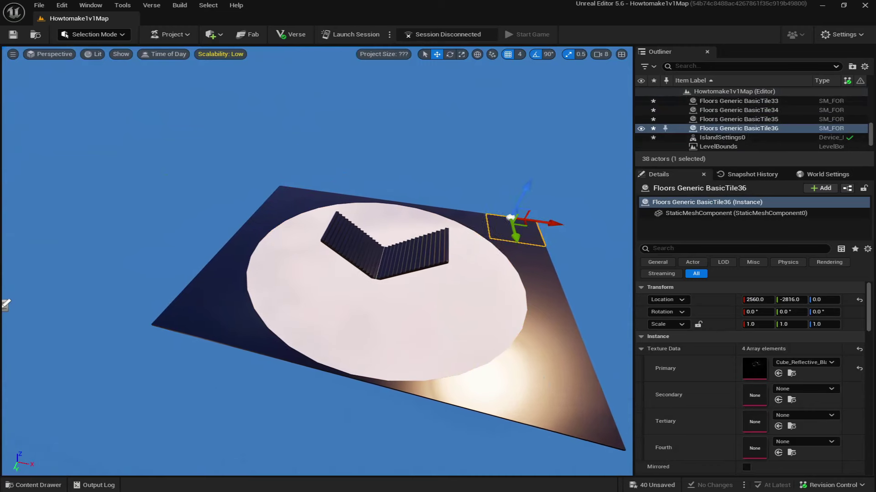
click(514, 360)
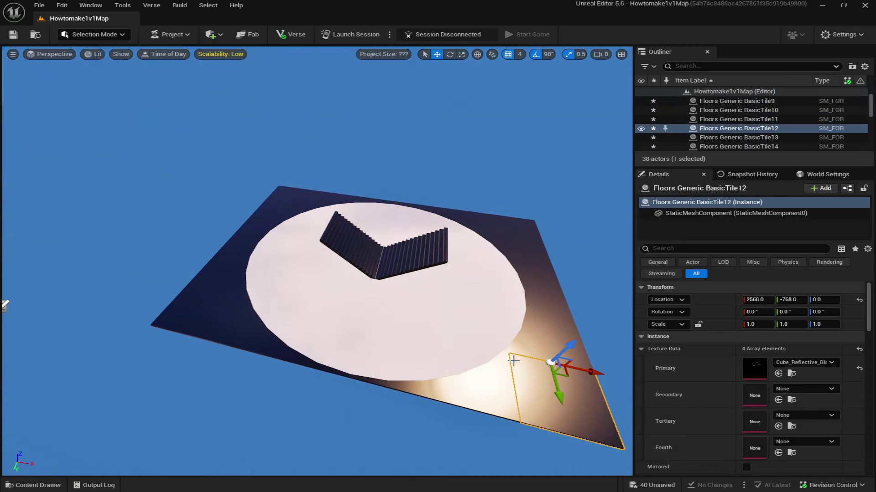
ctrl+click(213, 313)
ctrl+click(288, 195)
ctrl+click(512, 223)
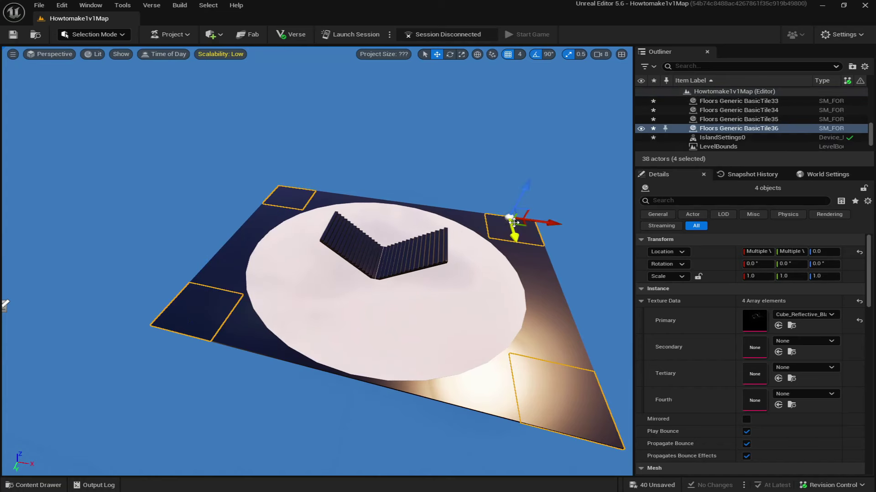
key(Delete)
Step: Select all remaining black floor tiles and enable Actor Hidden In Game for them
right_drag(415, 231, 421, 229)
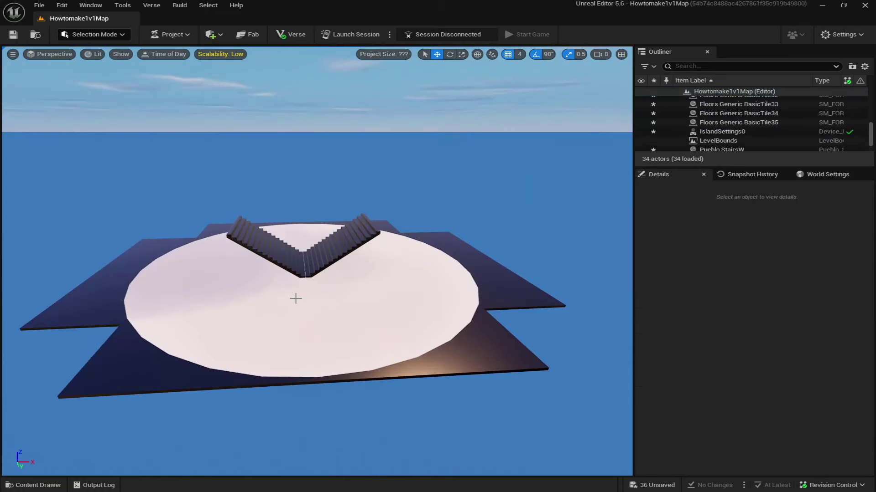
click(477, 348)
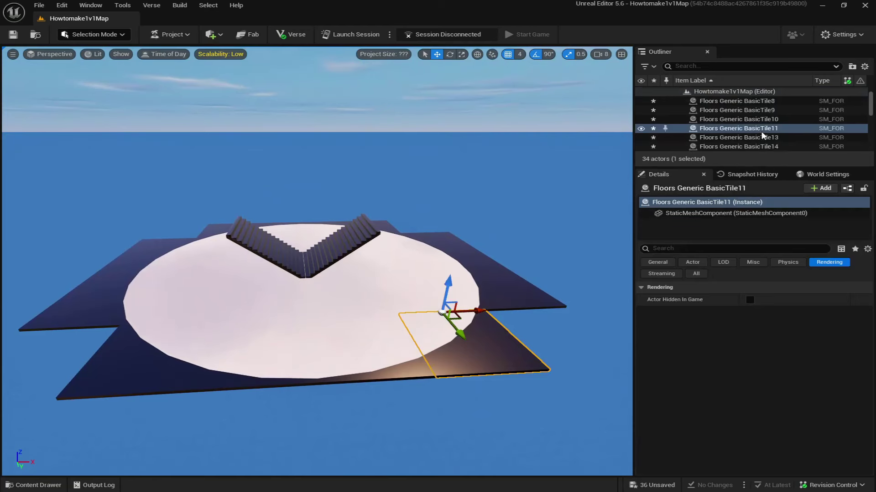
scroll(762, 132, up, 1)
click(766, 120)
scroll(773, 134, down, 6)
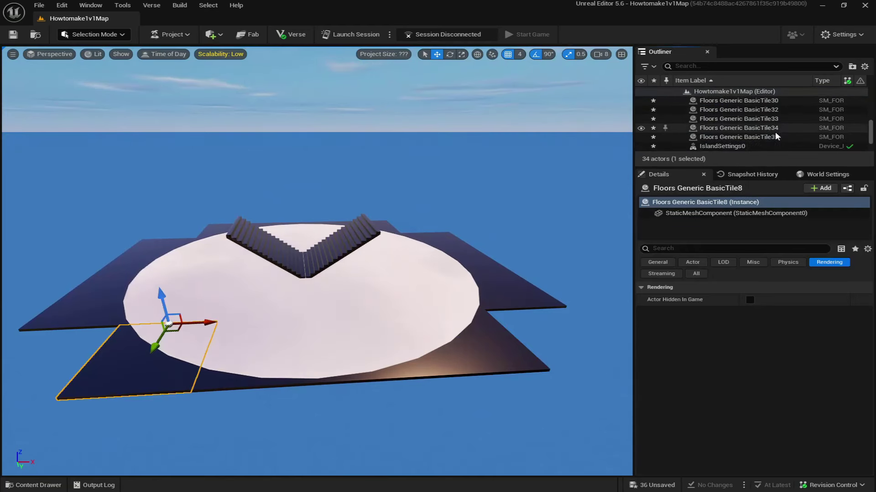
shift+click(775, 137)
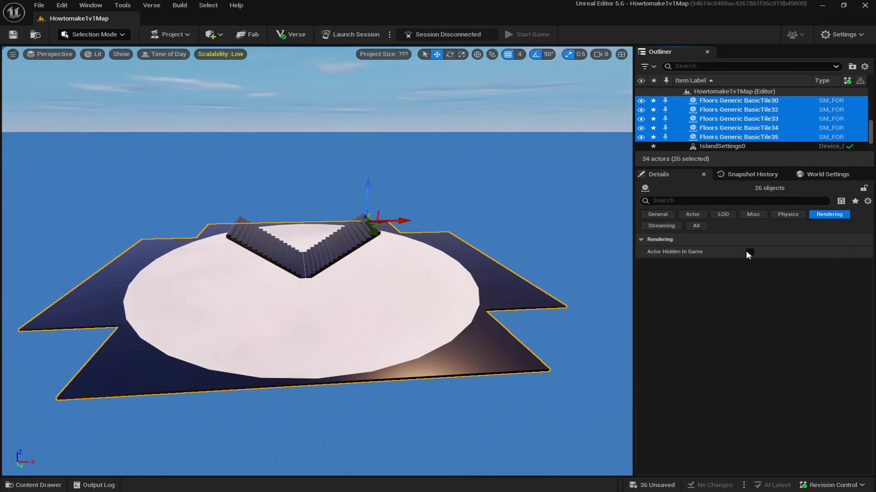
click(696, 226)
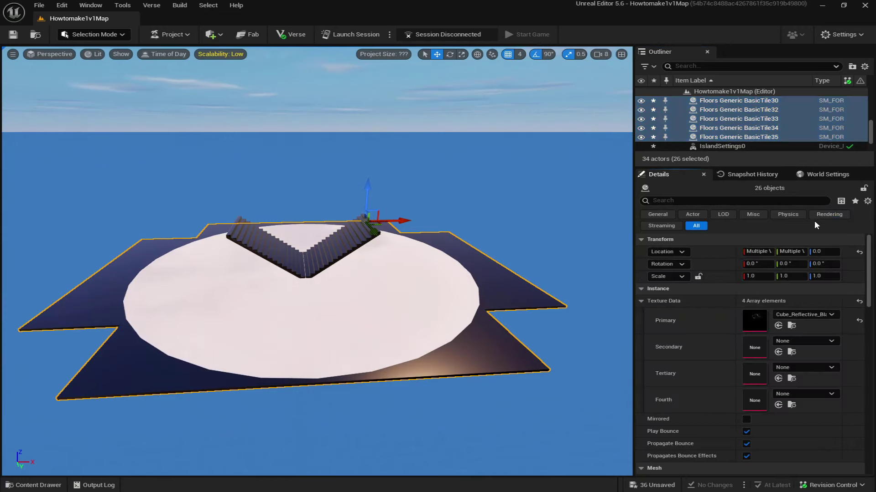
click(824, 215)
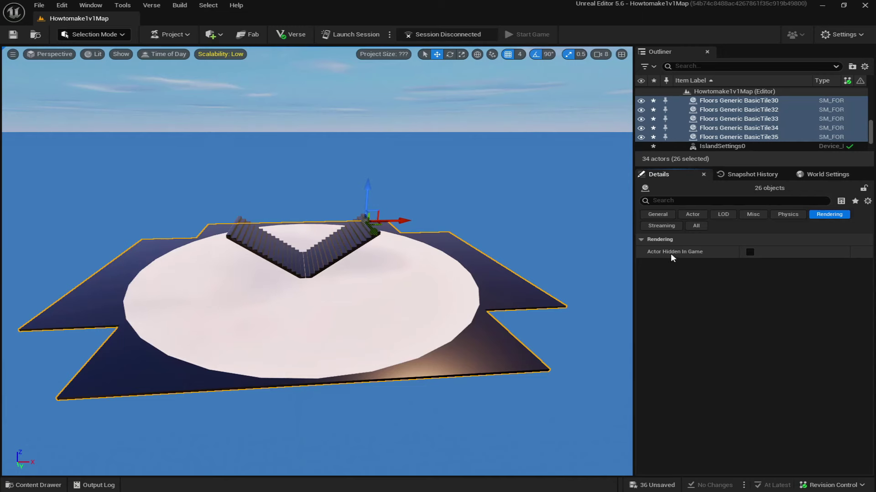
click(748, 253)
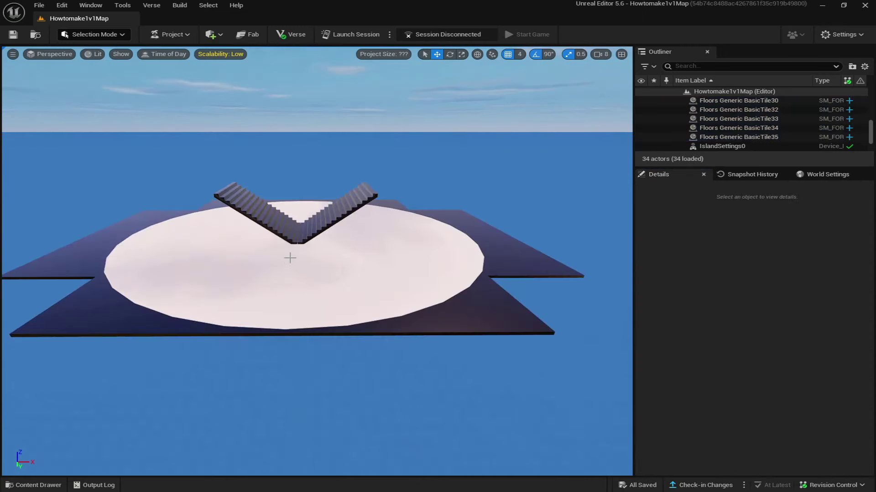
Step: Apply the MI Simple PureBlack Flat material to the white cylinder disc under the stairs
mouse_move(290, 258)
mouse_down()
mouse_move(291, 214)
mouse_move(295, 255)
mouse_move(283, 273)
mouse_move(291, 255)
mouse_move(313, 270)
mouse_move(280, 256)
mouse_up()
click(299, 274)
key(f)
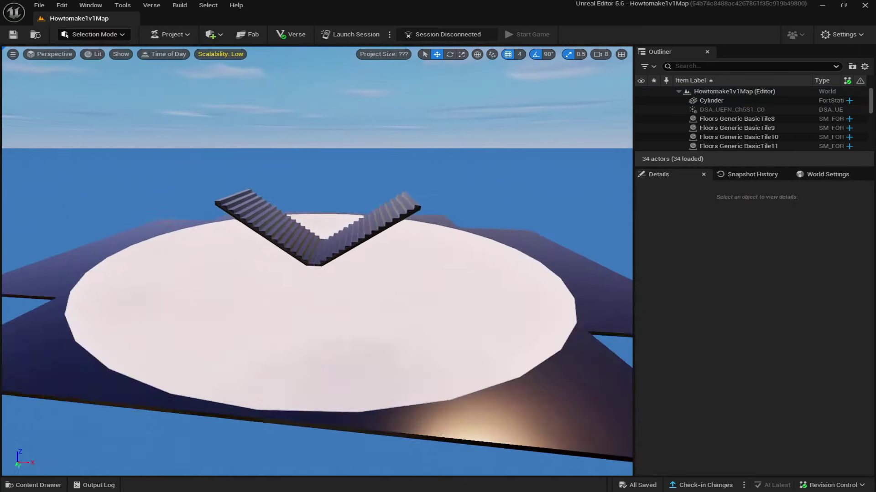
drag(407, 276, 407, 246)
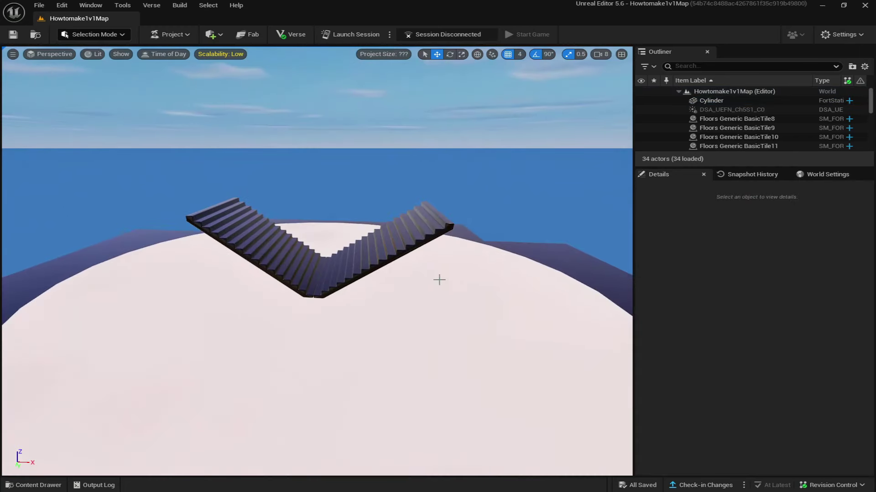
click(435, 280)
click(787, 401)
text(bla)
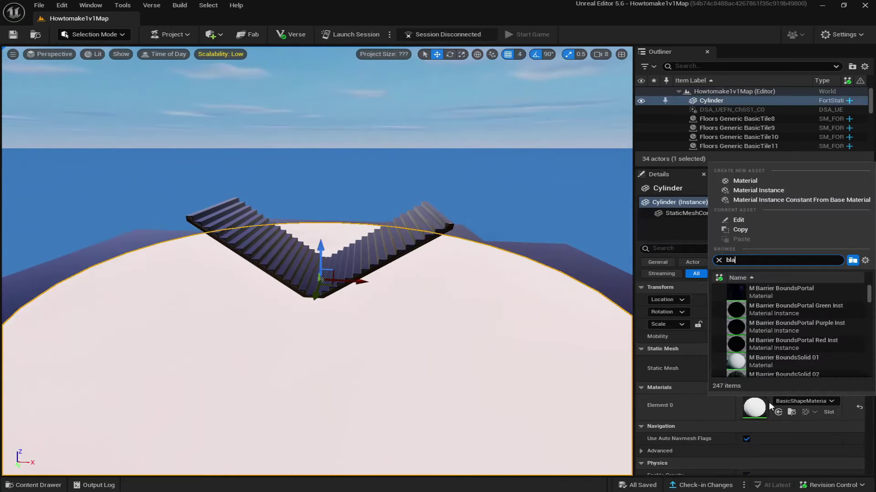
text(ck)
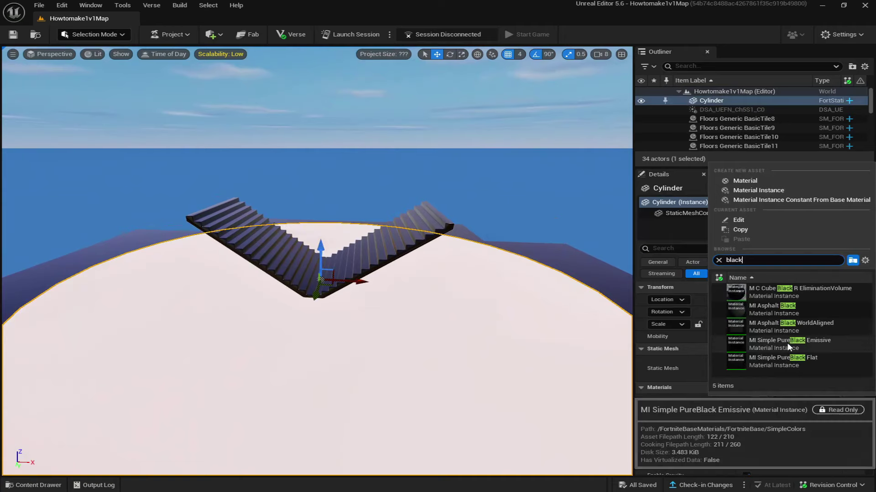
click(783, 360)
right_drag(410, 296, 411, 260)
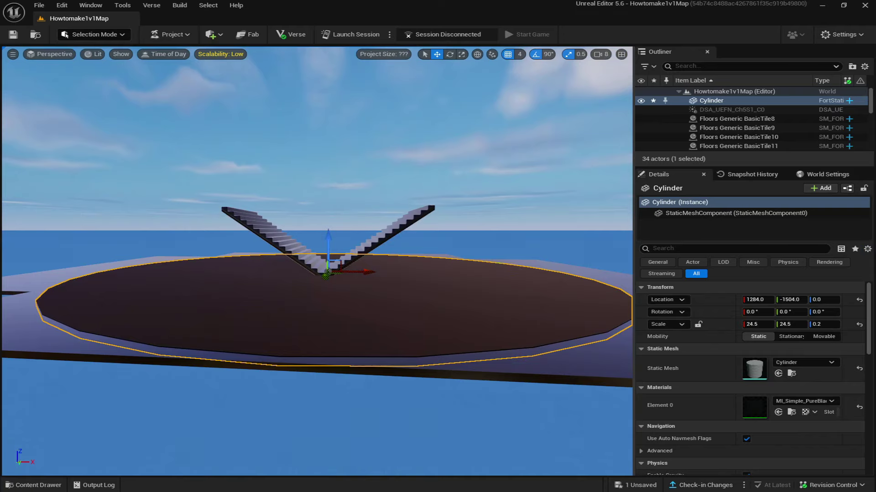
key(Escape)
Step: Find the Explosive Device in the Fortnite content and place it at the base of the V between the stairs
right_drag(328, 274, 328, 319)
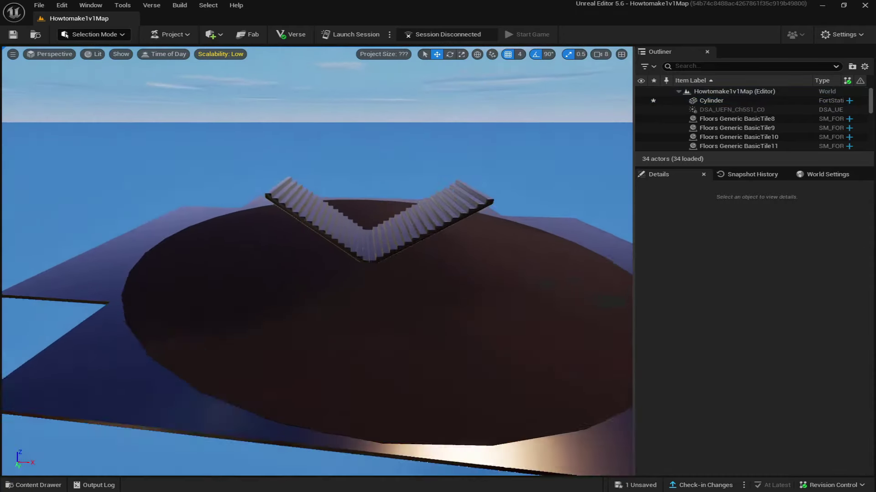
scroll(251, 244, up, 10)
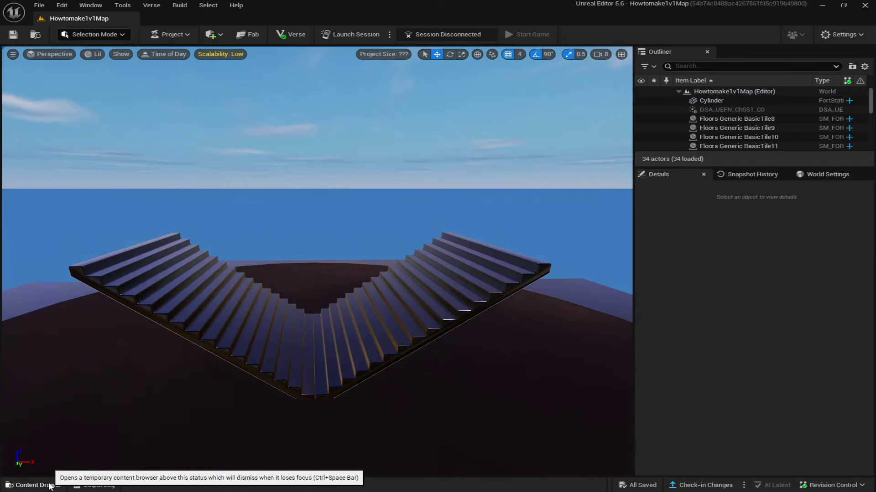
click(41, 485)
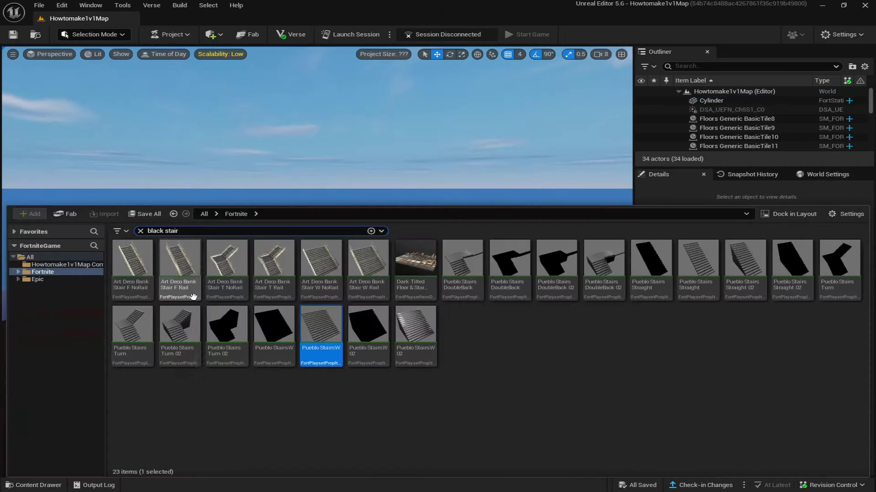
text(e)
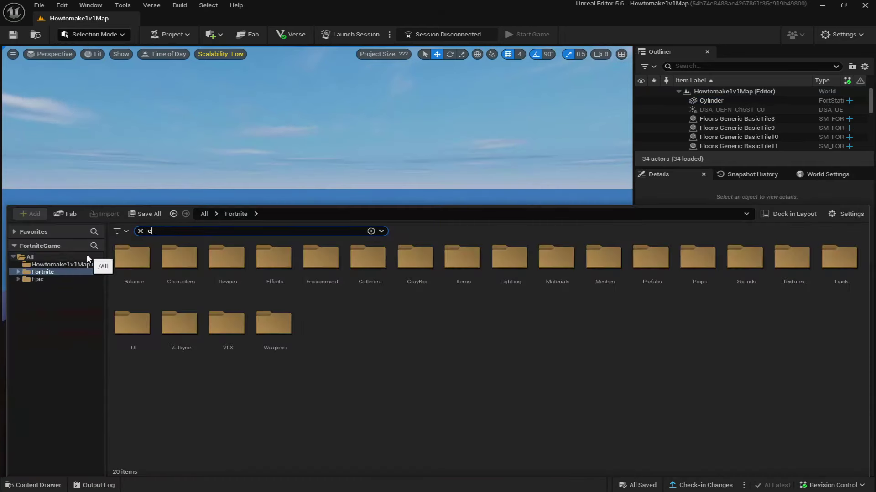
text(xplosive)
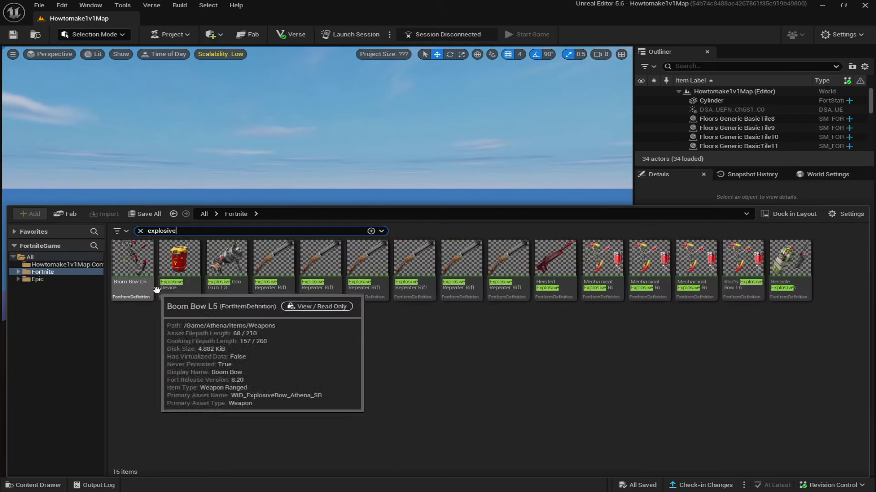
drag(191, 269, 291, 271)
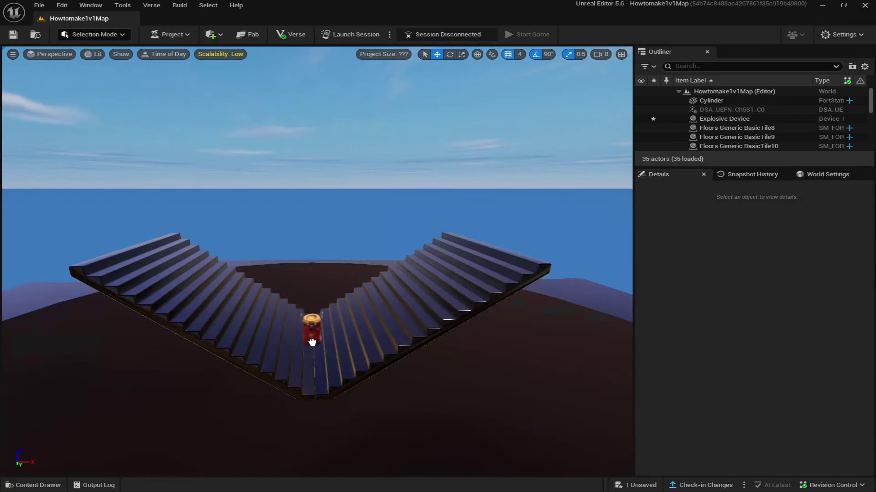
click(313, 342)
Step: Find the Button device in the Fortnite content and place it behind the Explosive Device
click(41, 485)
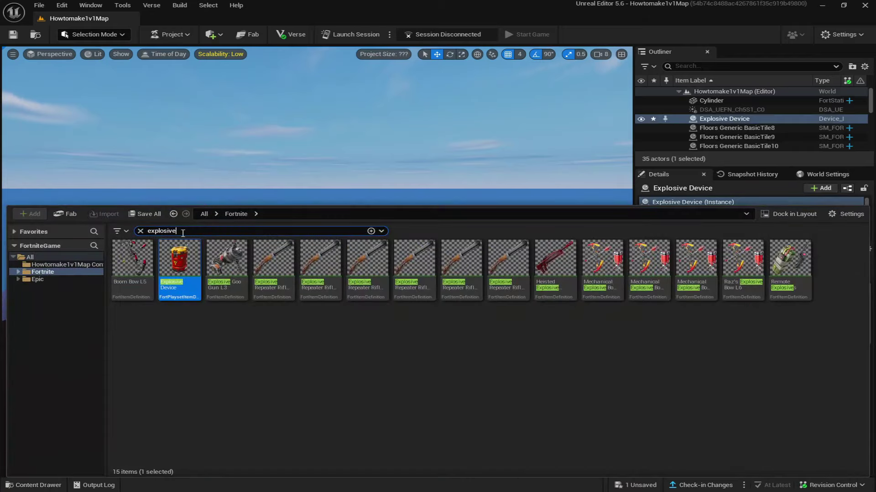
text(button)
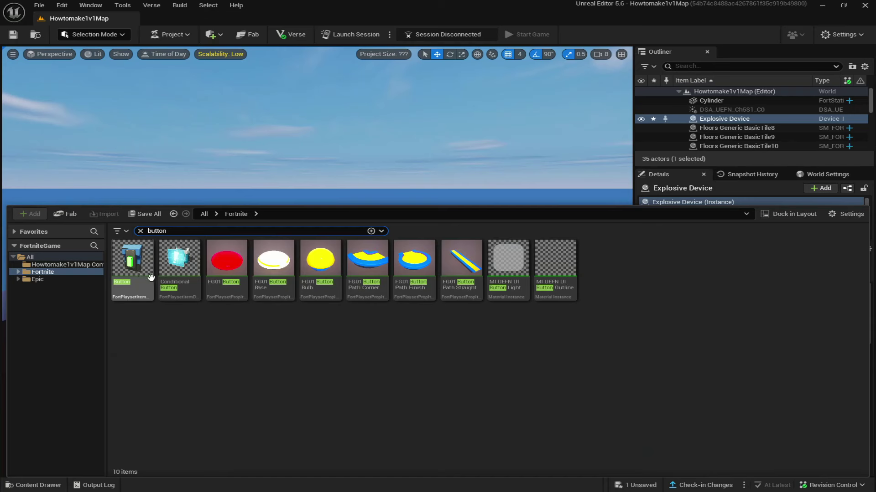
drag(151, 278, 294, 235)
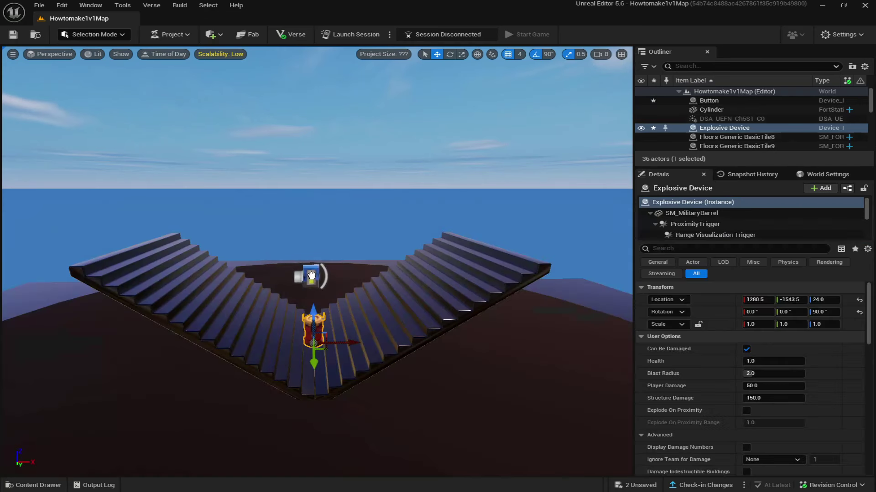
drag(309, 277, 312, 274)
Step: Find the Trigger device in the Fortnite content and place it beside the Button, near the stairs
click(38, 485)
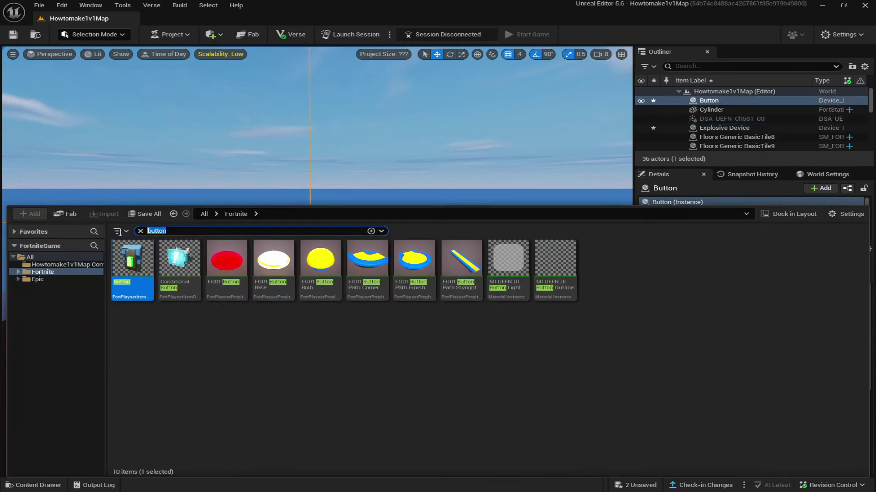
text(trigger)
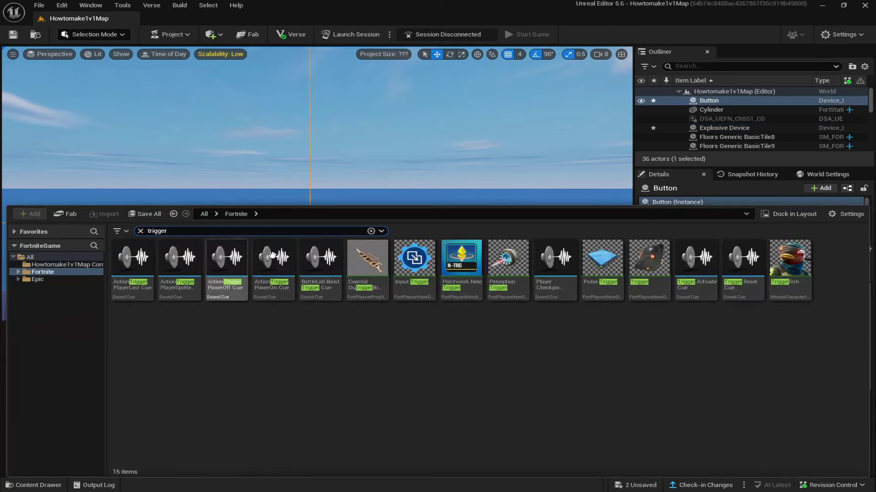
drag(649, 265, 365, 282)
Step: Move the Button to Y -1872 and Z 192, and scale it uniformly to 1.5
key(w)
right_drag(366, 281, 303, 254)
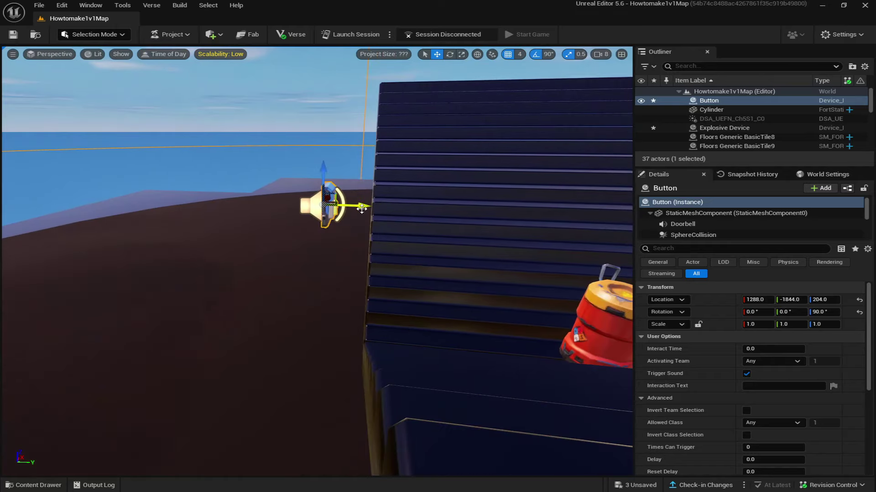
drag(362, 209, 337, 208)
drag(300, 171, 299, 142)
right_drag(359, 171, 256, 171)
key(d)
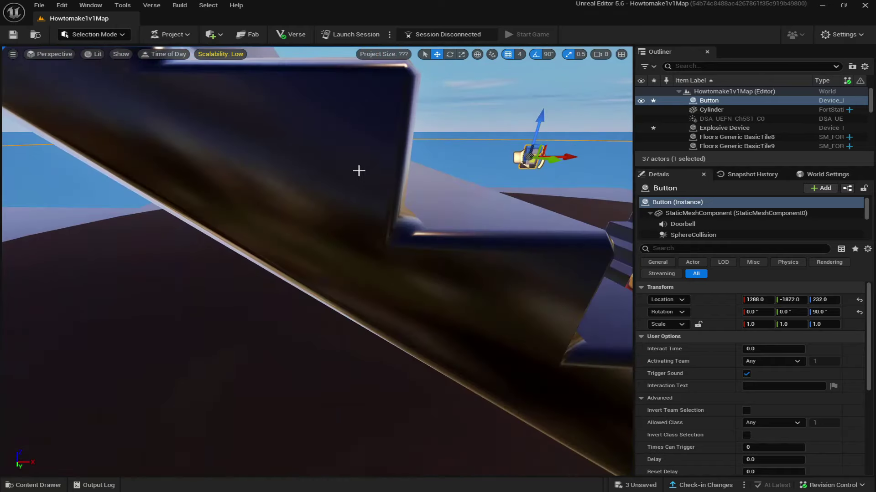
key(d)
key(e)
drag(301, 159, 301, 178)
key(q)
key(a)
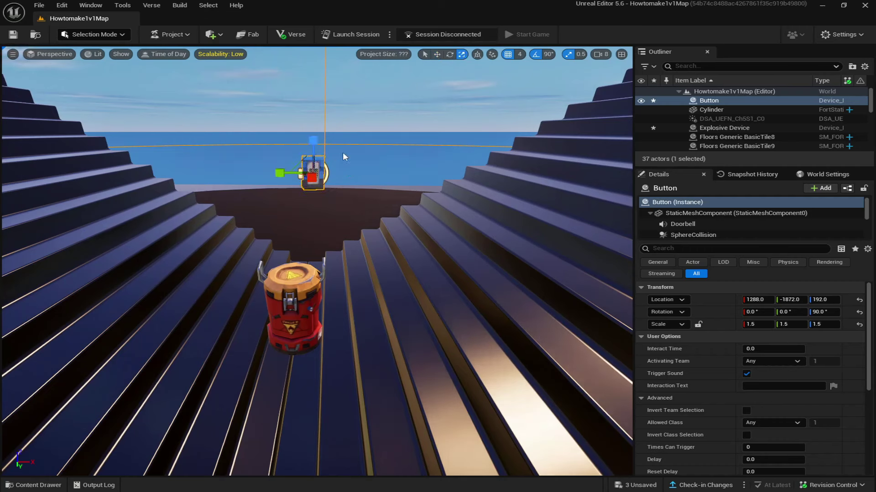
Step: Turn off the Button's Trigger Sound and set its Interaction Text to "Reset Builds"
scroll(684, 340, down, 2)
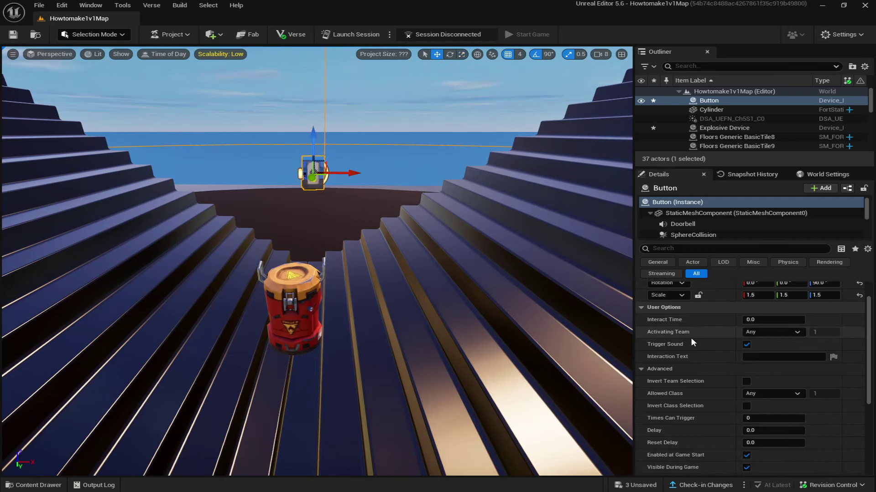
click(746, 344)
click(760, 357)
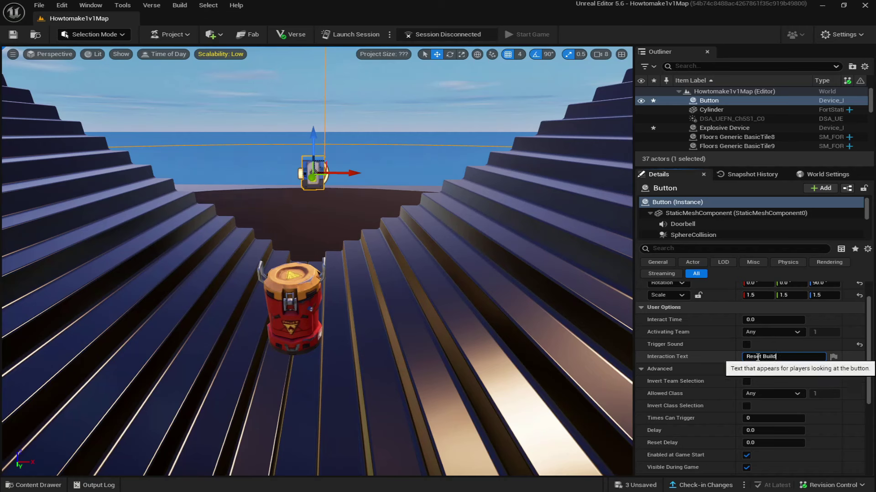
click(673, 370)
click(672, 370)
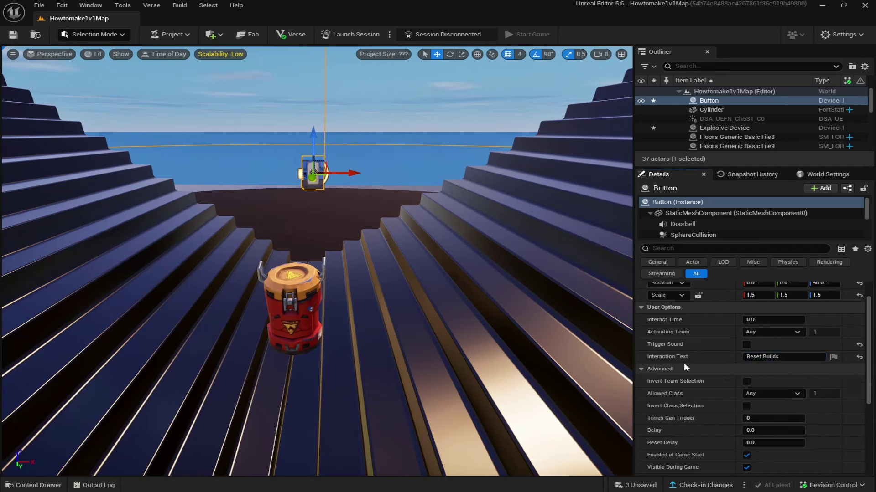
Step: Set the Button's Interaction Radius to 0.786 and deselect it
scroll(716, 370, down, 4)
scroll(722, 374, down, 2)
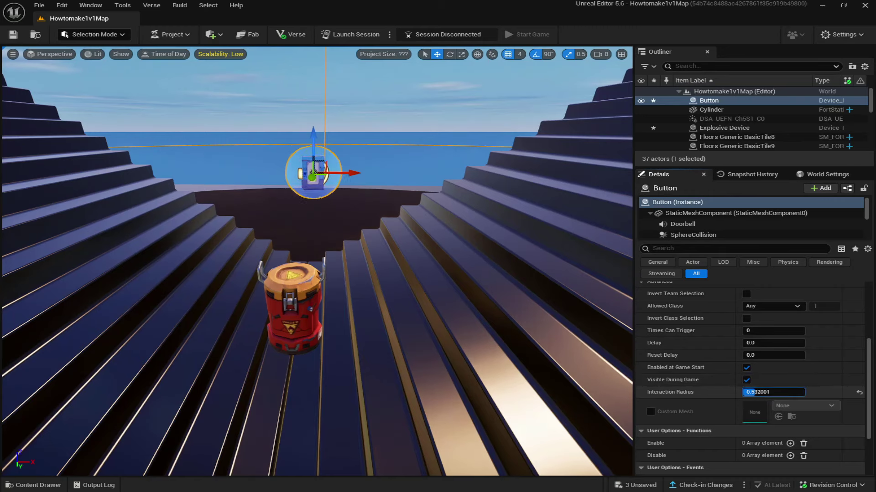
drag(752, 393, 775, 392)
key(w)
right_drag(547, 319, 509, 313)
key(s)
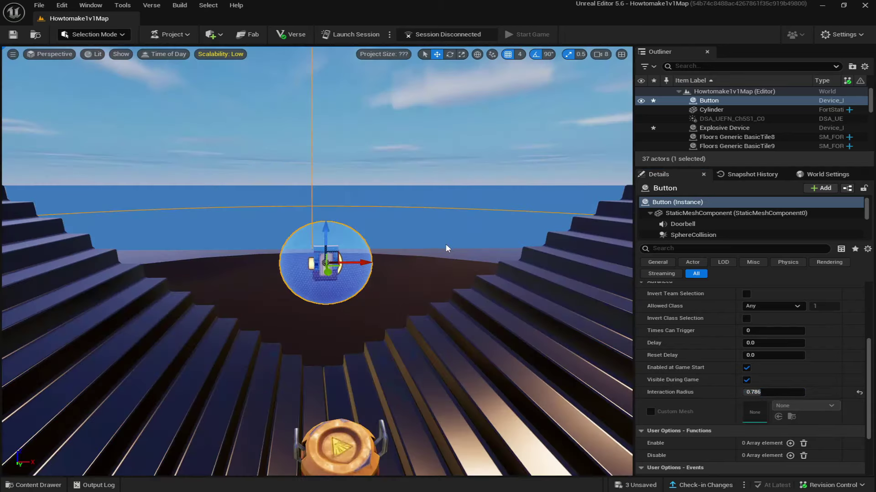
mouse_move(445, 248)
mouse_down()
mouse_move(439, 215)
mouse_move(439, 249)
mouse_up()
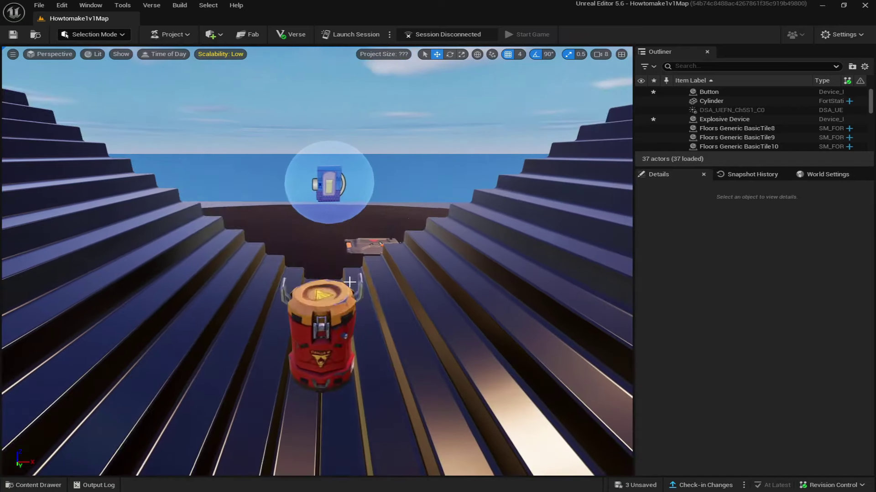
Step: Disable Can Be Damaged on the Explosive Device and set Blast Radius to 10000, Player Damage to 0 and Structure Damage to 5000
click(334, 297)
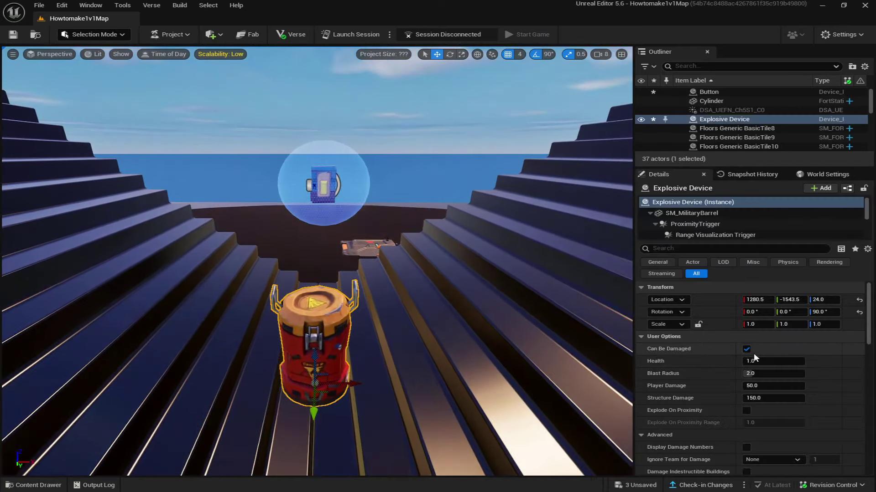
click(746, 349)
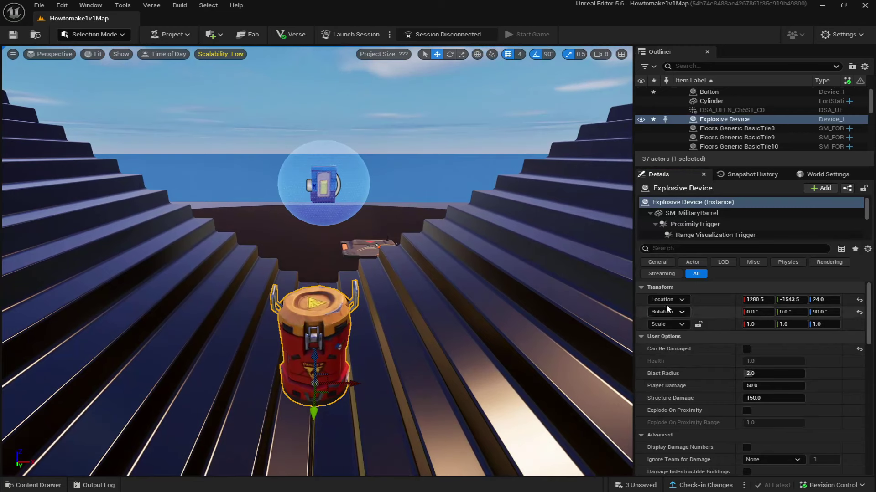
click(673, 249)
text(10000)
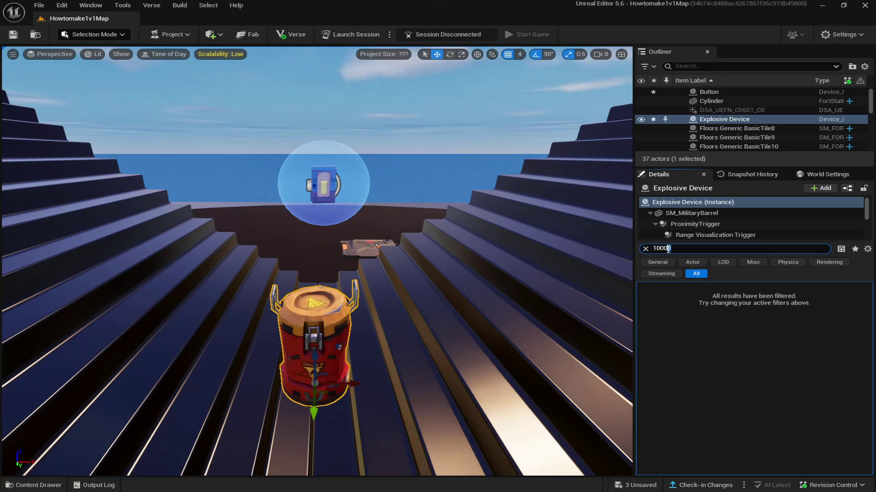
right_click(665, 247)
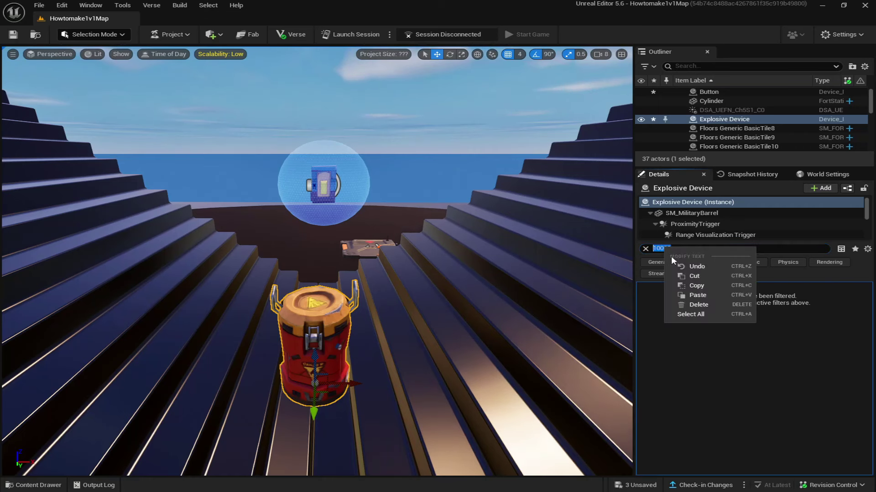
click(684, 277)
right_click(670, 381)
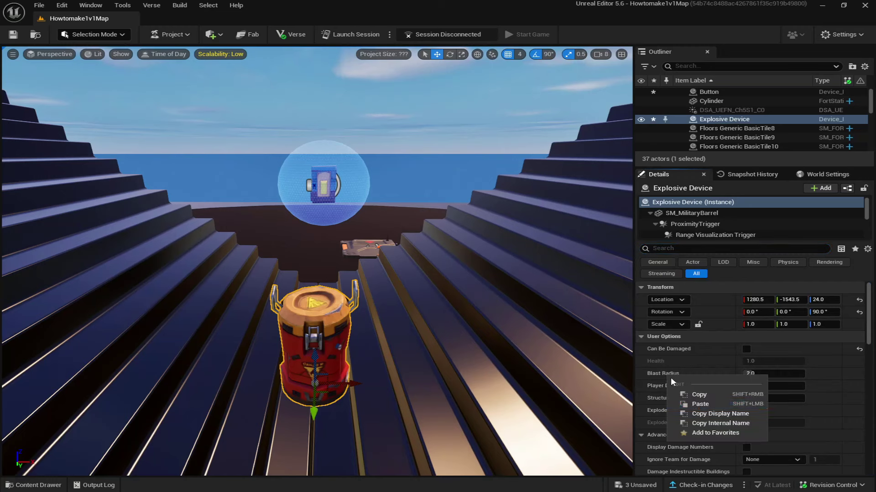
click(698, 405)
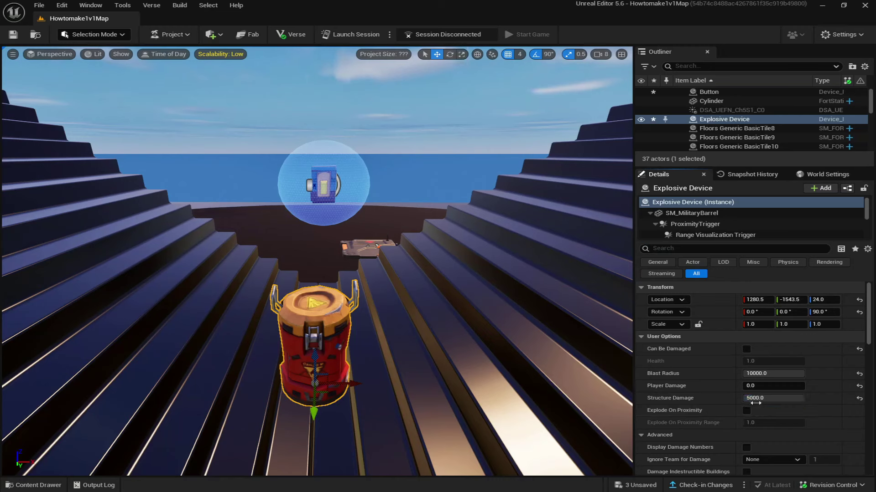
Step: Set the Explosive Device's Knockback to None and turn off Play Audio / VFX and Visible During Game
scroll(706, 395, down, 5)
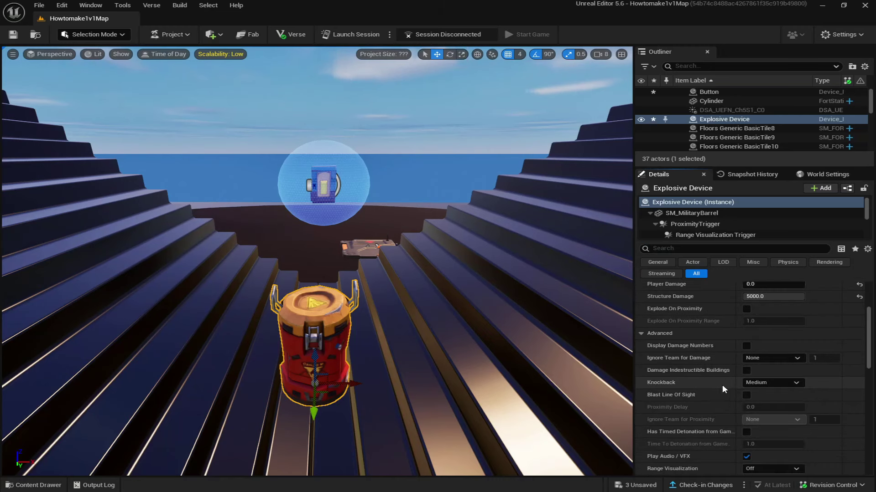
click(768, 382)
click(762, 391)
scroll(731, 388, down, 4)
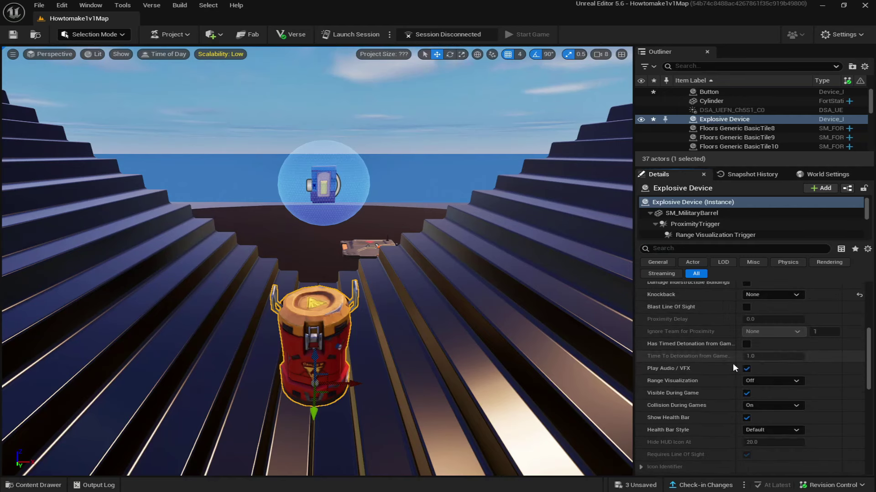
click(746, 368)
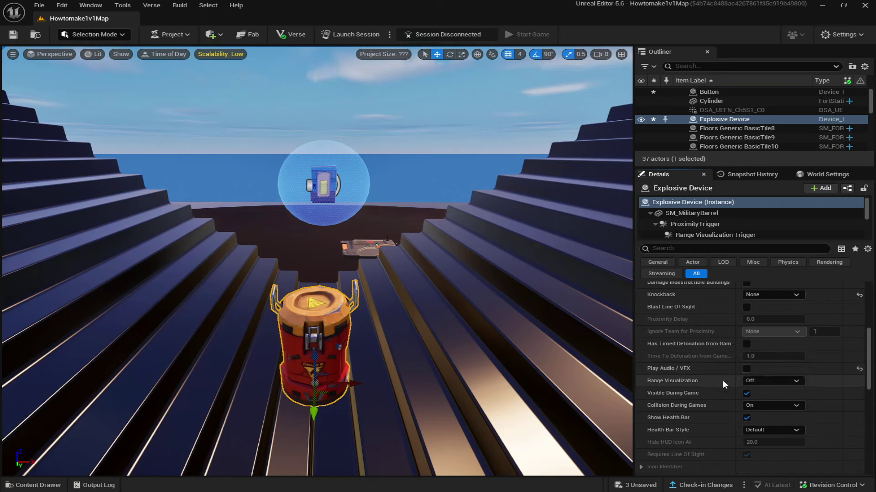
scroll(721, 380, down, 1)
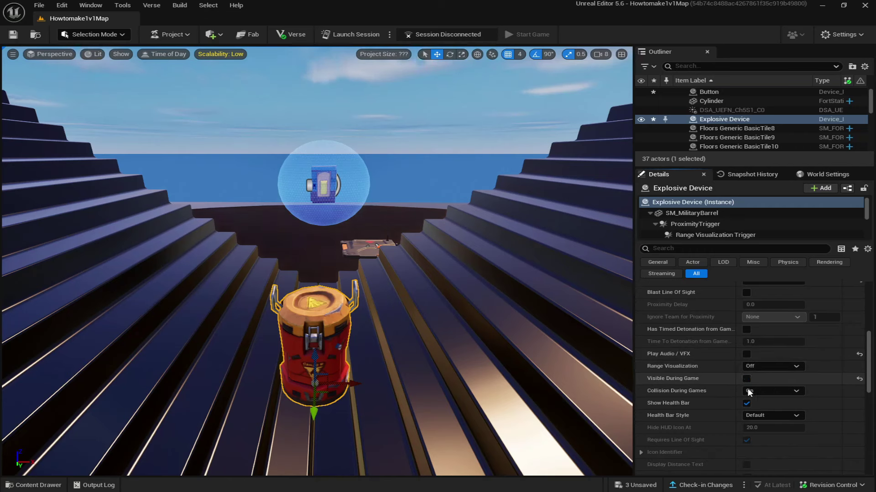
Step: Set the Explosive Device's Collision During Games to Only When Visible and Time Until Reset Allowed to 0.3, and turn off Play Audio
click(759, 393)
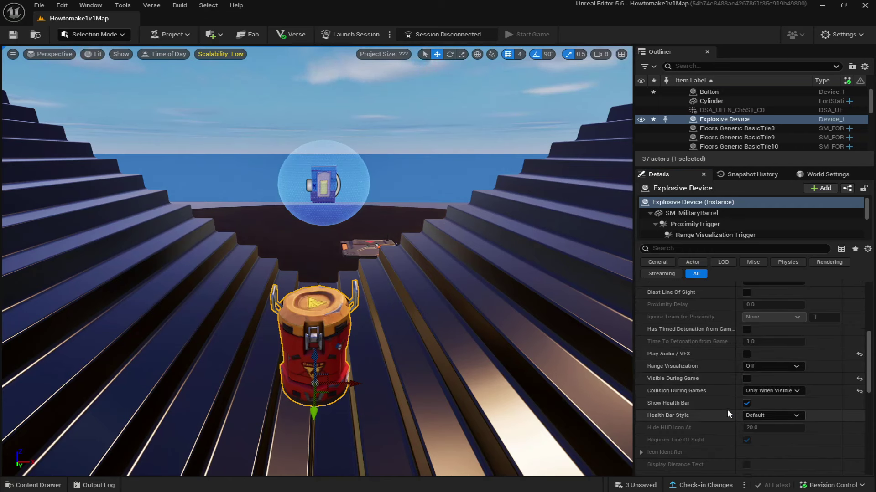
scroll(729, 372, down, 5)
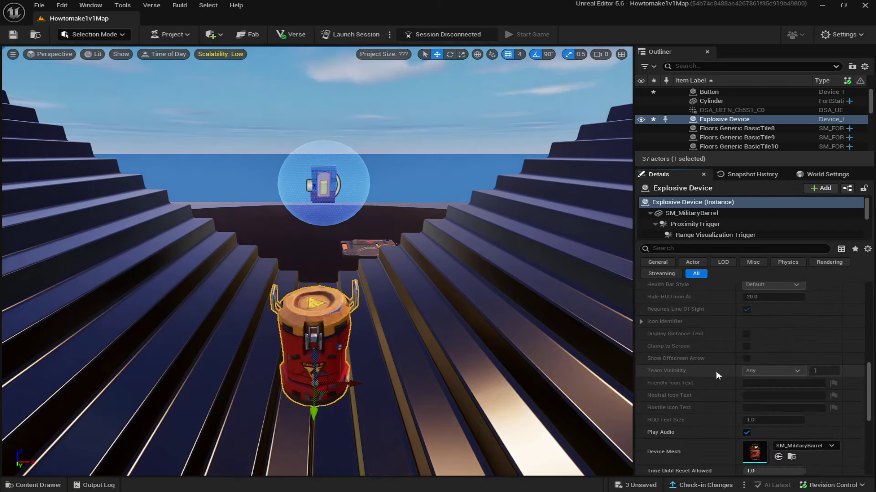
scroll(716, 371, down, 2)
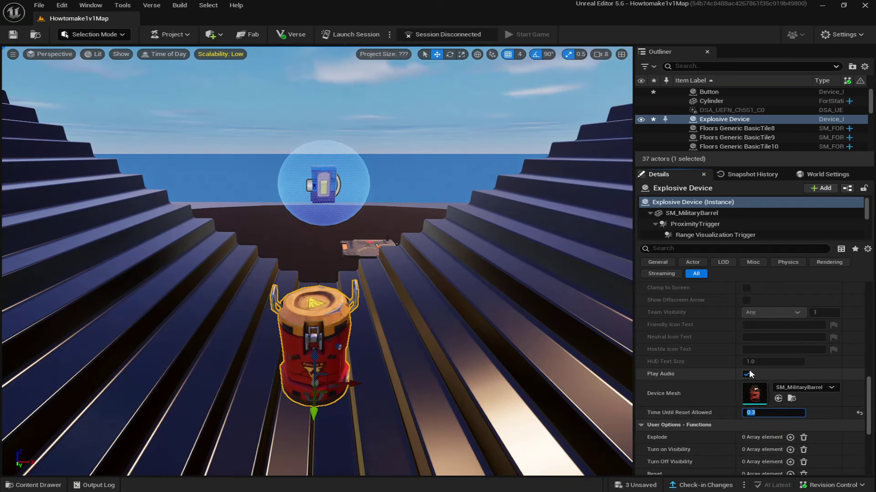
scroll(548, 250, down, 3)
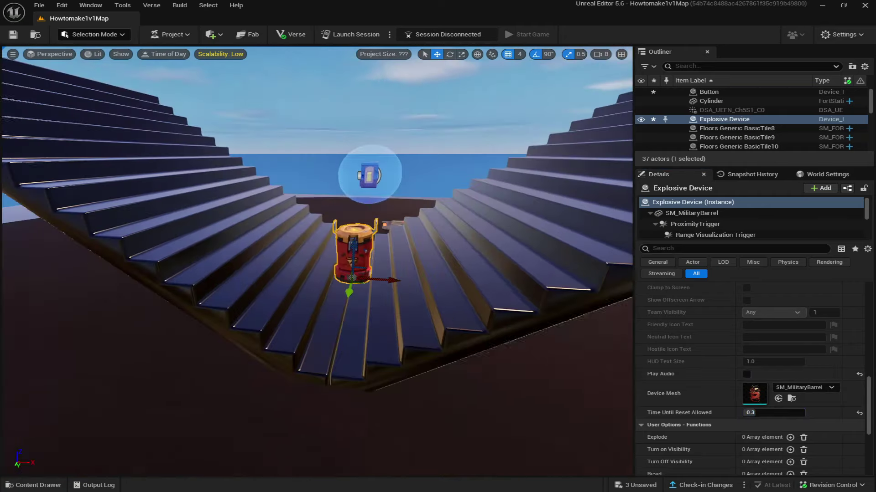
click(364, 251)
Step: Turn off Visible In Game on the Trigger and disable triggering by Player, Vehicles, Sequencers and Water
scroll(363, 251, up, 3)
scroll(329, 272, up, 5)
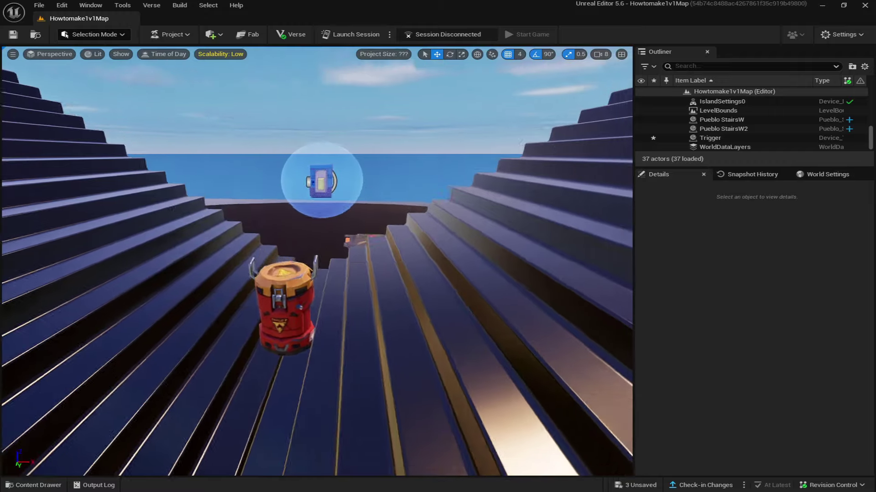
click(346, 290)
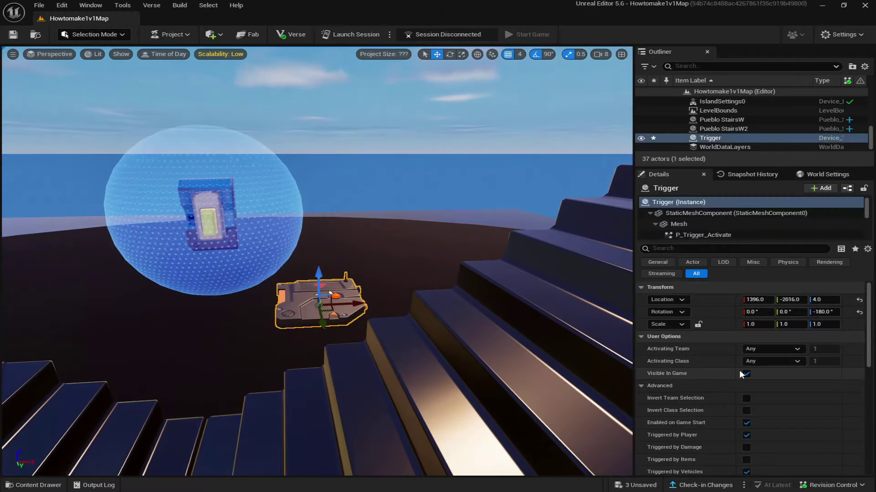
scroll(739, 370, down, 2)
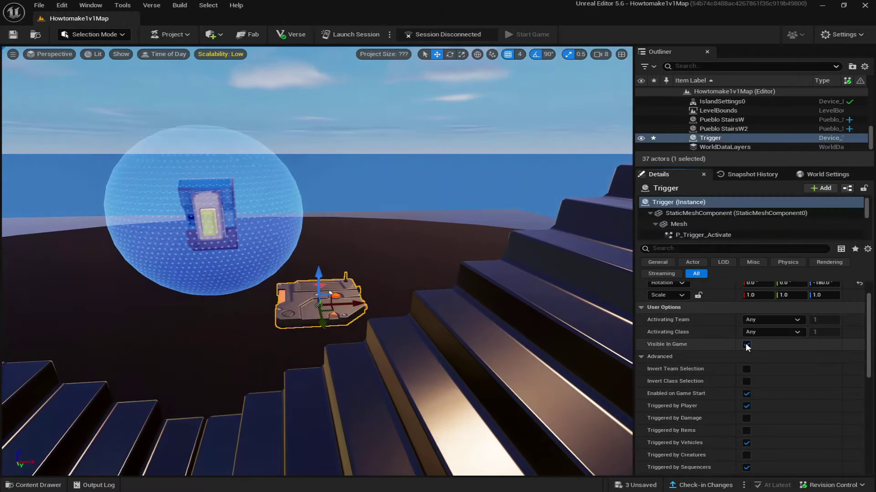
click(746, 345)
scroll(699, 354, down, 2)
click(746, 377)
scroll(730, 378, down, 2)
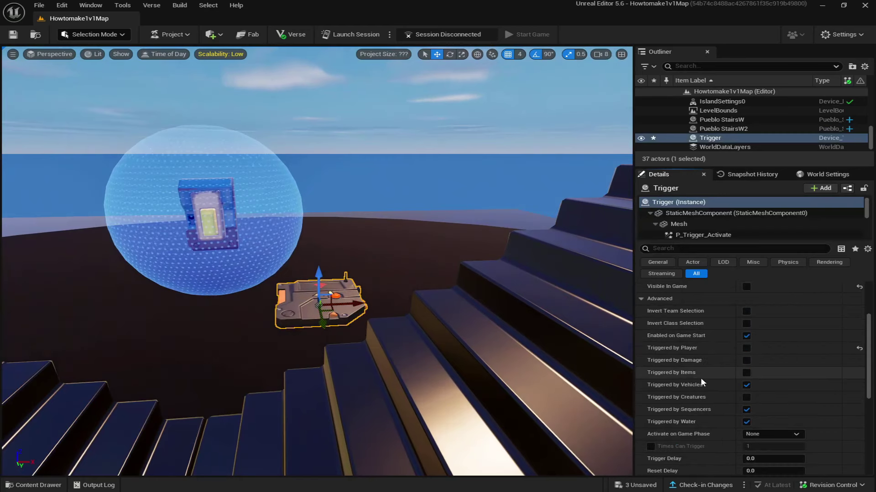
click(746, 386)
click(745, 409)
click(746, 422)
Step: Set the Trigger's Trigger Delay to 1.0, turn off Trigger VFX and Trigger SFX, and deselect it
scroll(727, 395, down, 5)
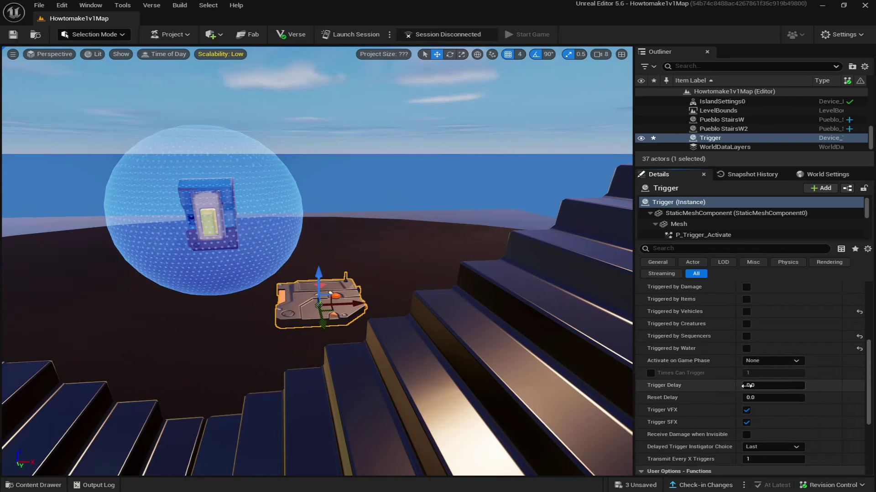
text(1)
key(Return)
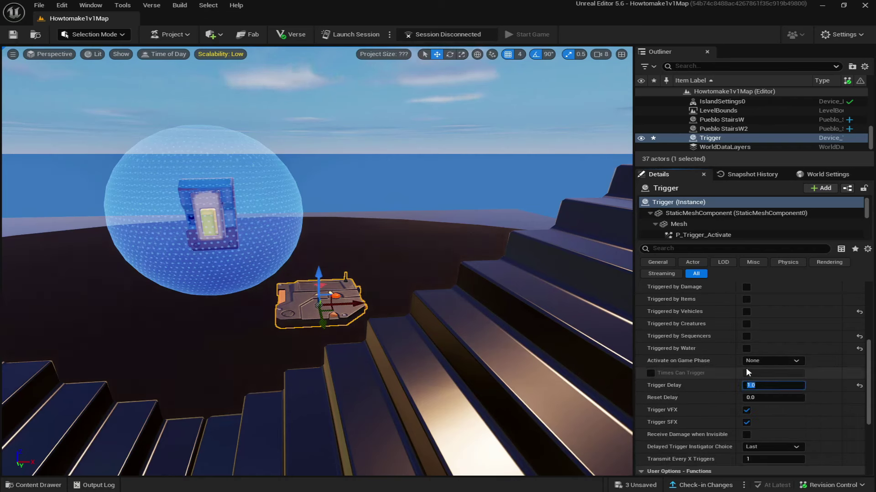
scroll(734, 362, down, 2)
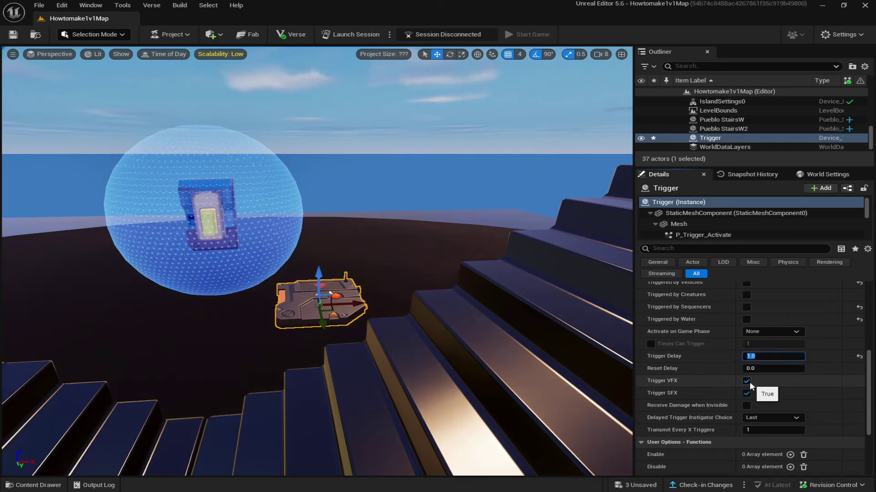
click(746, 382)
click(747, 393)
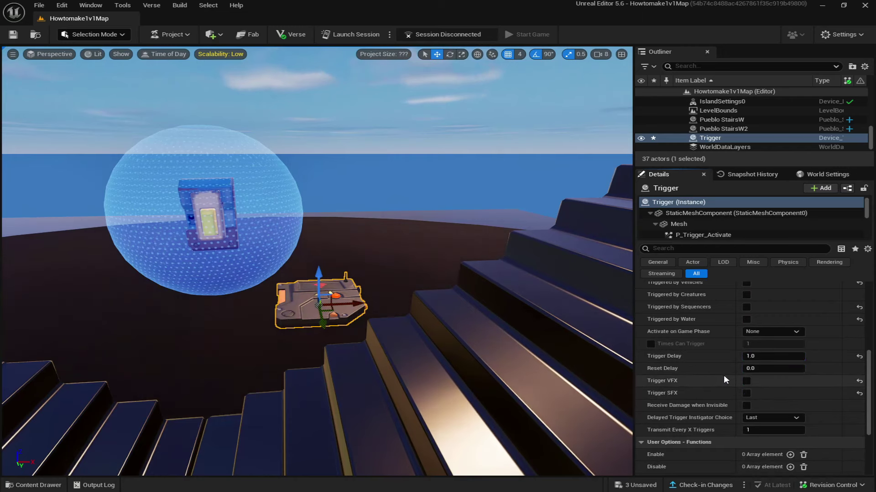
key(Escape)
Step: Bind the Explosive Device's Explode function to the Button's On Interact event
scroll(331, 253, down, 5)
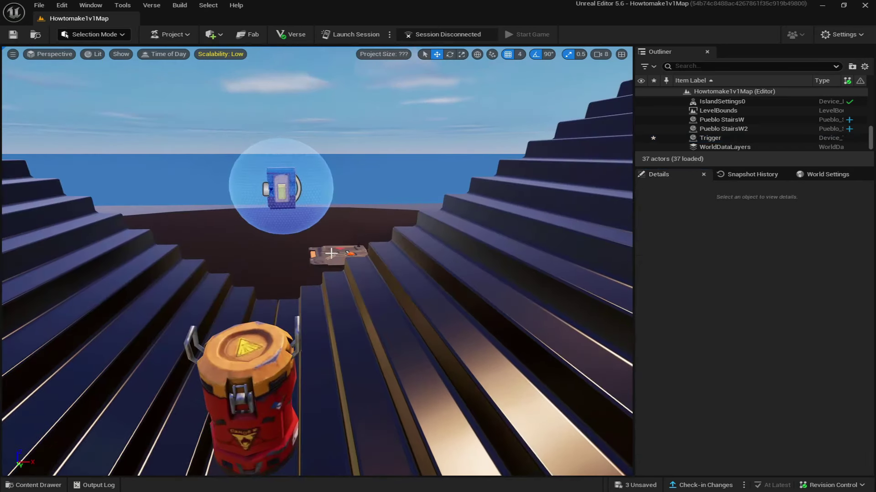
click(268, 354)
scroll(684, 383, down, 10)
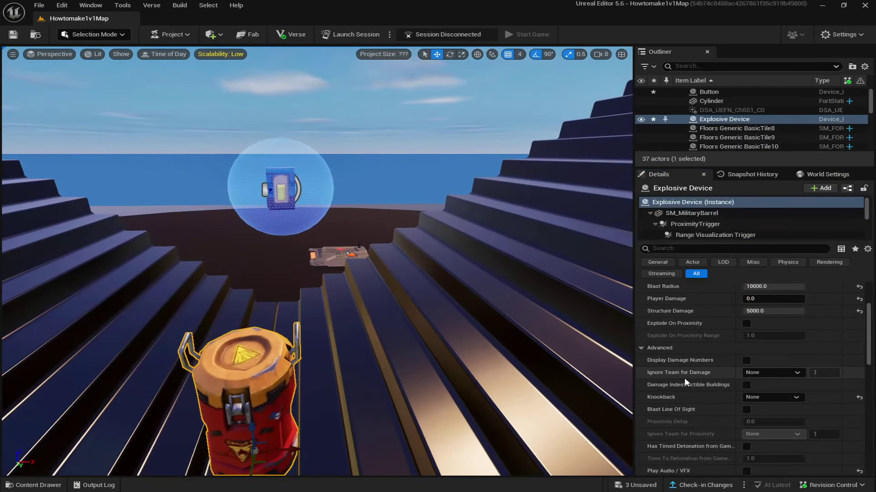
scroll(686, 392, down, 5)
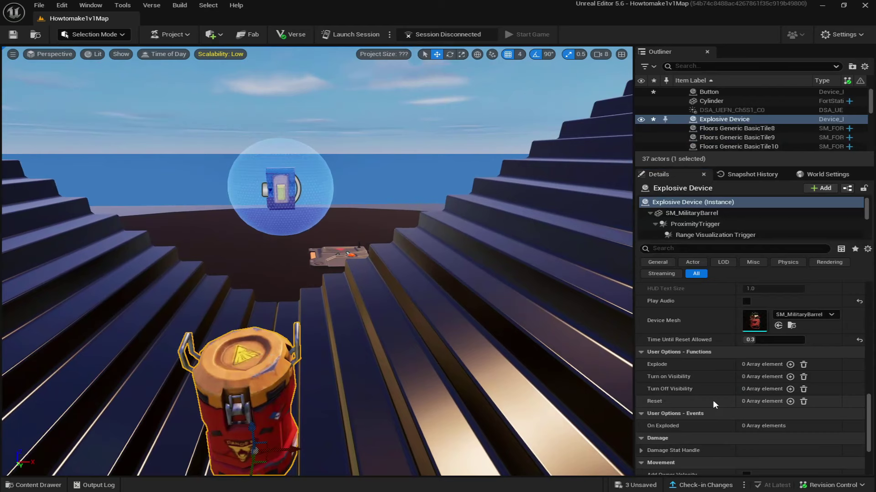
click(789, 364)
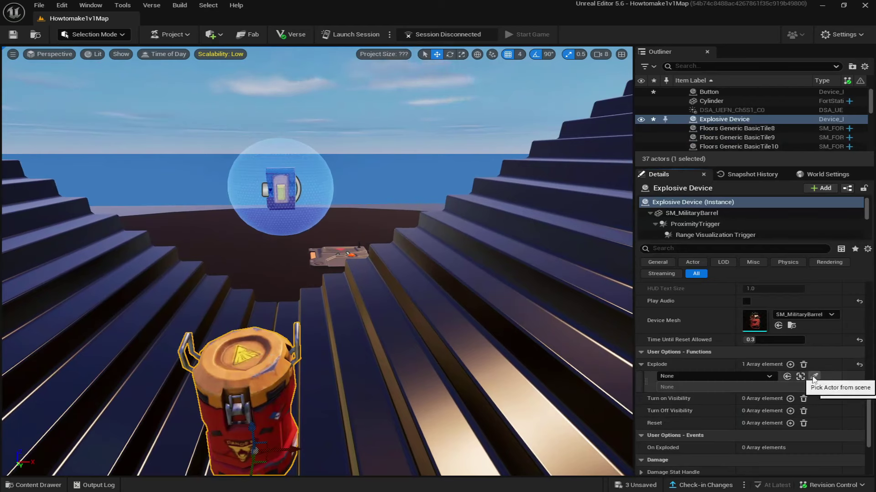
click(814, 377)
click(287, 186)
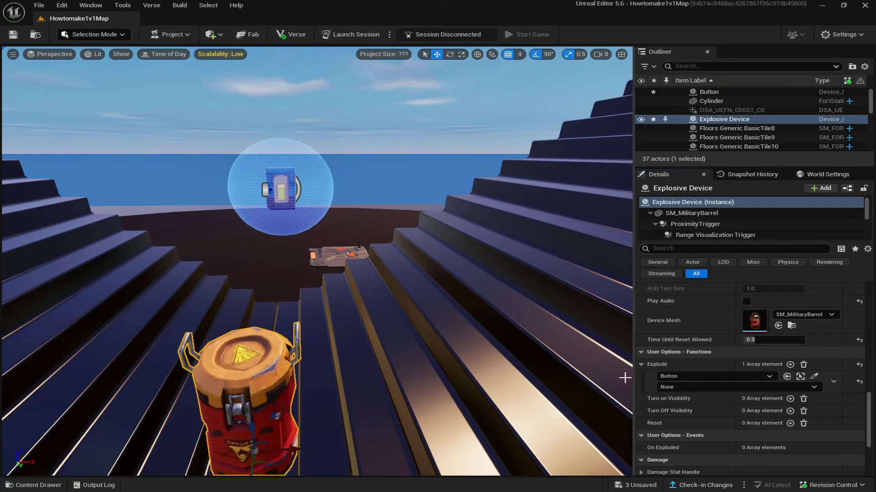
click(675, 387)
click(684, 405)
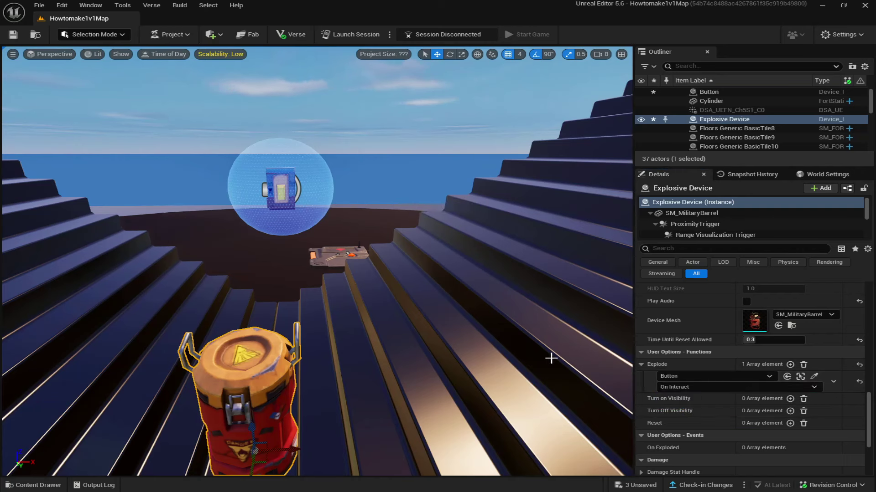
Step: Bind the Trigger device's Trigger function to the Button's On Interact event
click(338, 252)
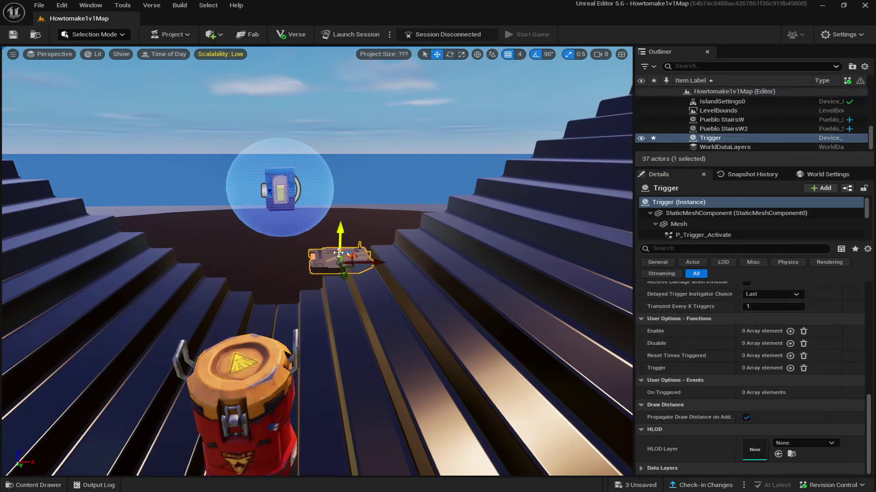
click(790, 368)
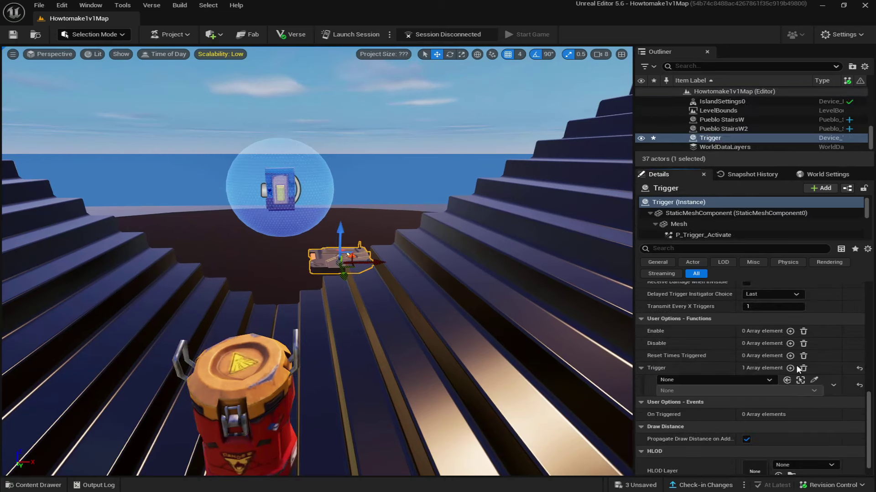
click(813, 380)
click(296, 187)
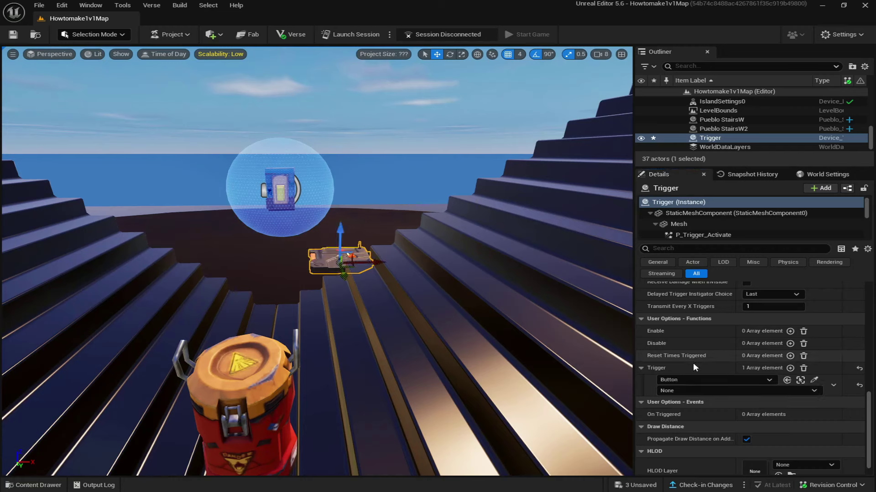
click(739, 390)
click(694, 410)
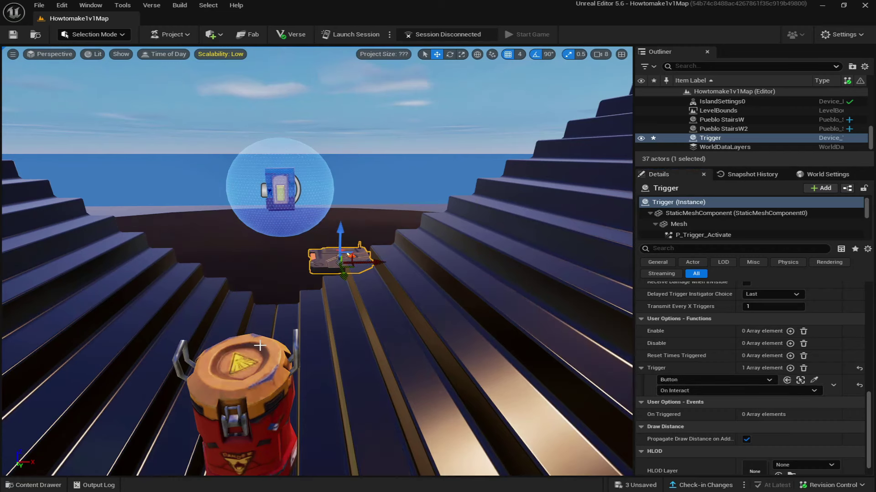
Step: Bind the Explosive Device's Reset function to the Trigger's On Triggered event and save the map
click(235, 379)
scroll(698, 354, down, 3)
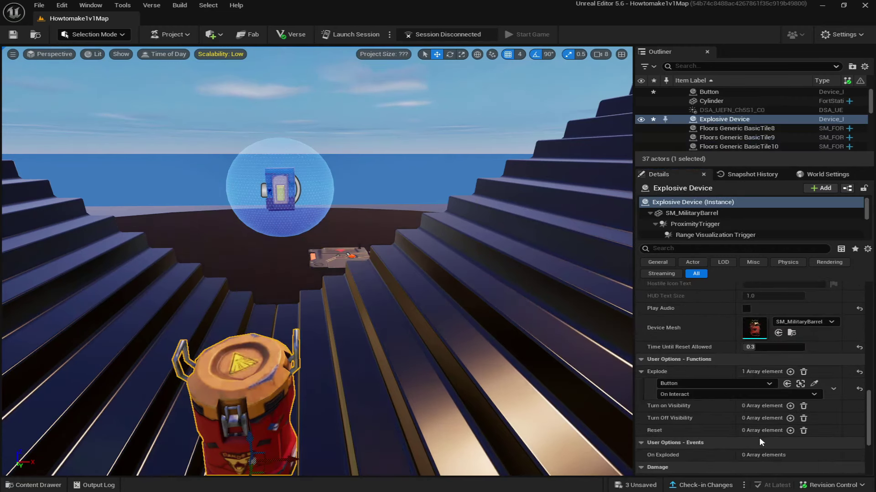
click(790, 431)
click(814, 442)
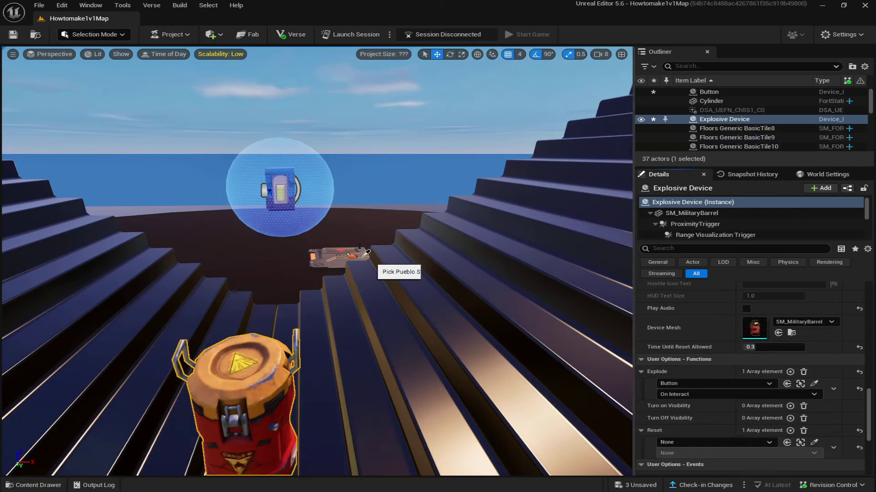
click(677, 471)
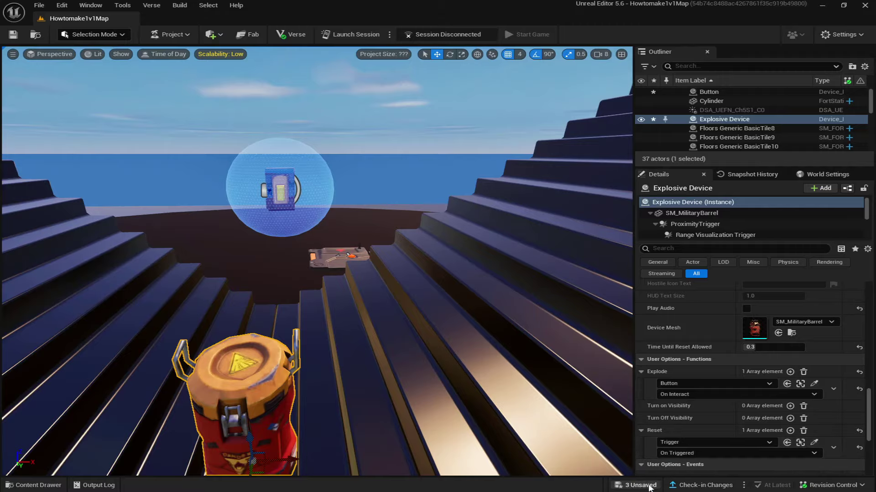
key(ctrl+s)
Step: Find the Teleporter device in the Fortnite content and place it on the arena floor in front of the V-shaped stairs
click(524, 354)
key(f)
right_drag(365, 201, 324, 207)
drag(324, 207, 395, 224)
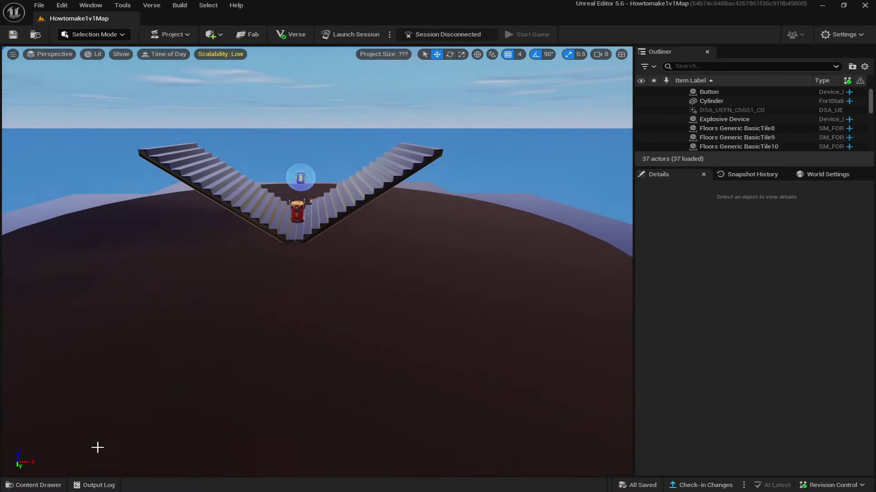
drag(232, 334, 273, 379)
right_drag(274, 319, 208, 322)
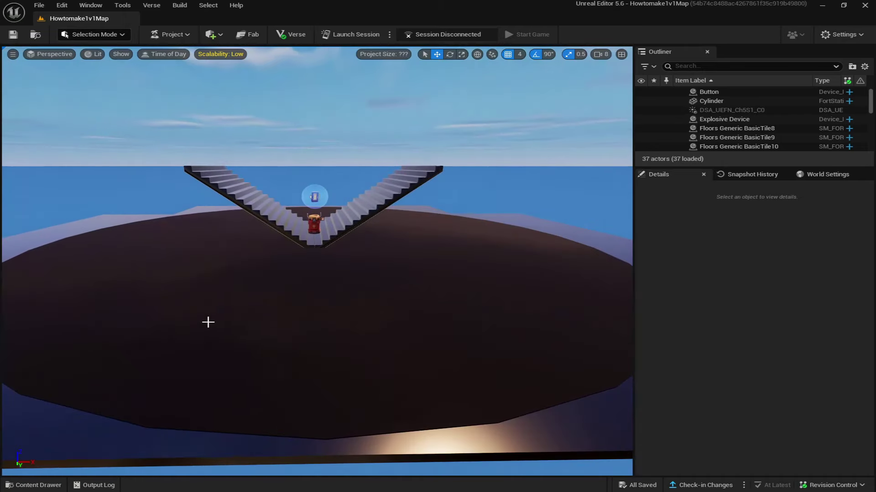
click(44, 484)
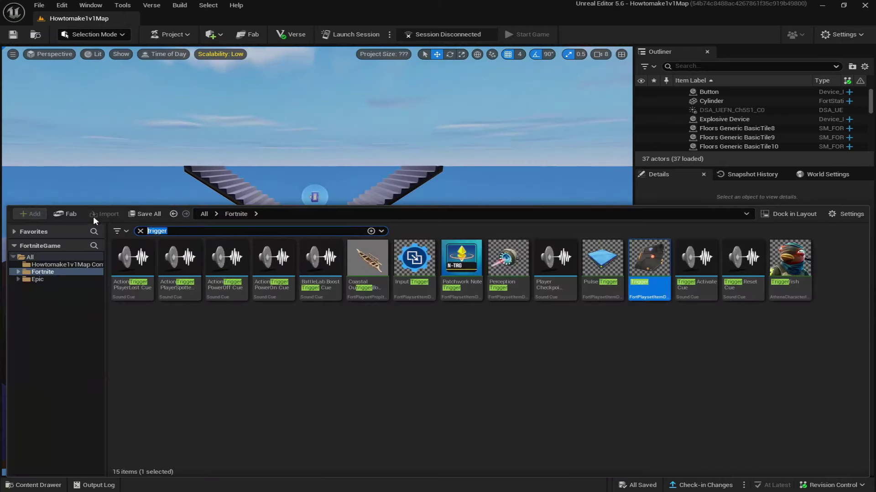
text(telep)
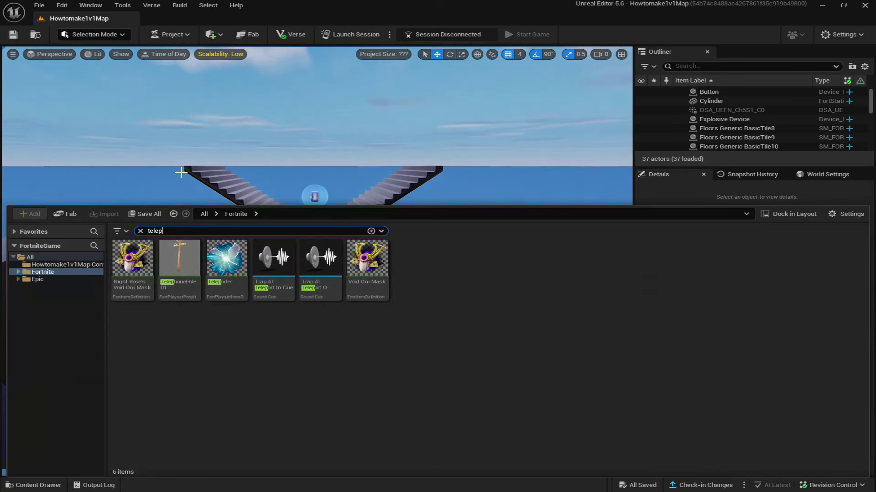
drag(227, 258, 317, 292)
Step: Find the Mutator Zone device in the Fortnite content and place it on the arena next to the Teleporter
key(ctrl+space)
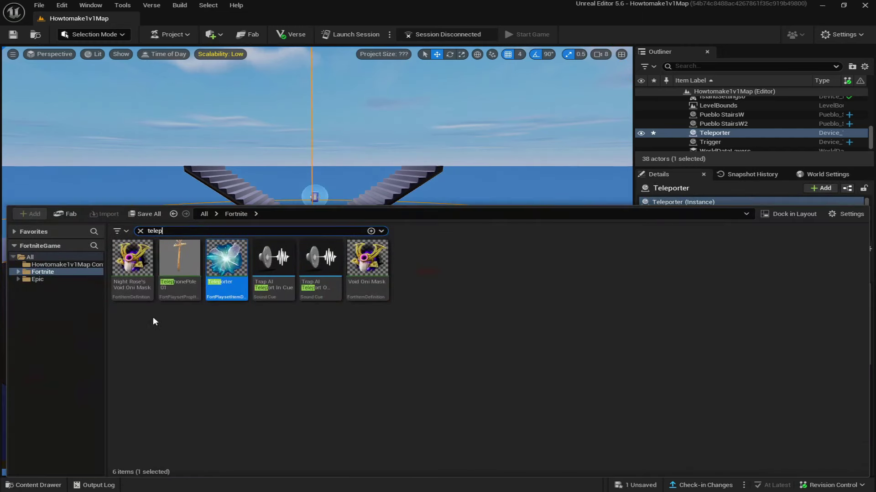
key(BackSpace)
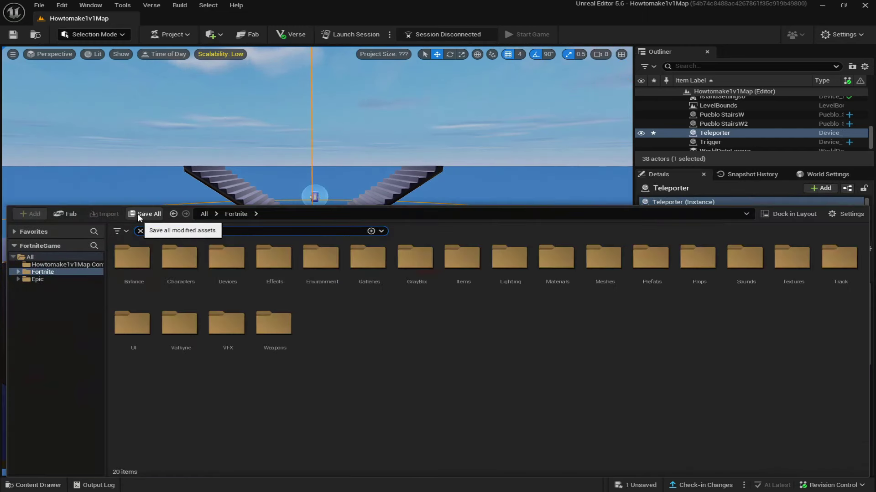
text(mutator)
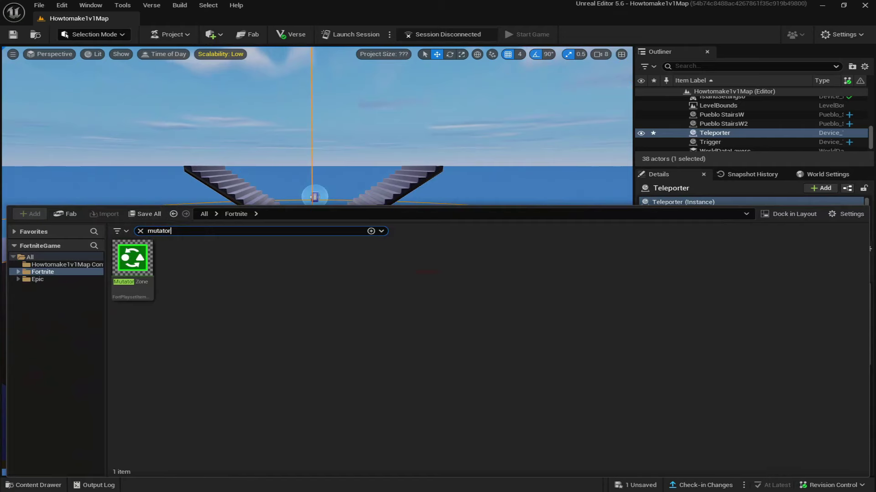
drag(133, 171, 135, 283)
Step: Rotate the Teleporter to about -90° around its vertical axis and shift it to X 1276 in front of the stairs
right_drag(371, 251, 371, 251)
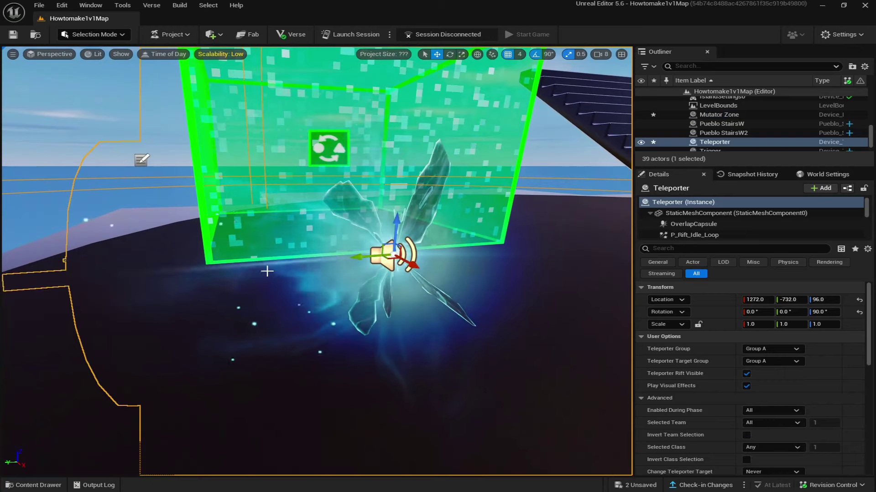
right_drag(209, 268, 209, 268)
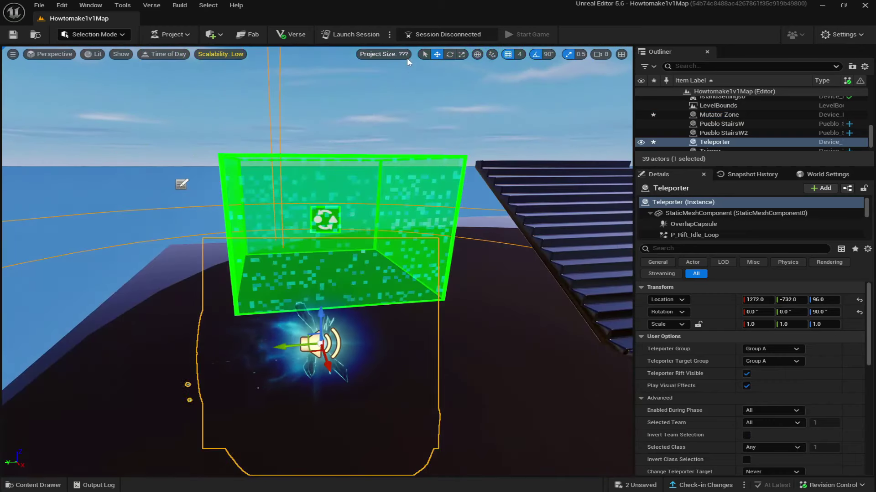
click(450, 55)
drag(294, 372, 449, 346)
mouse_move(339, 230)
right_down()
mouse_move(371, 248)
mouse_move(342, 230)
right_up()
click(437, 54)
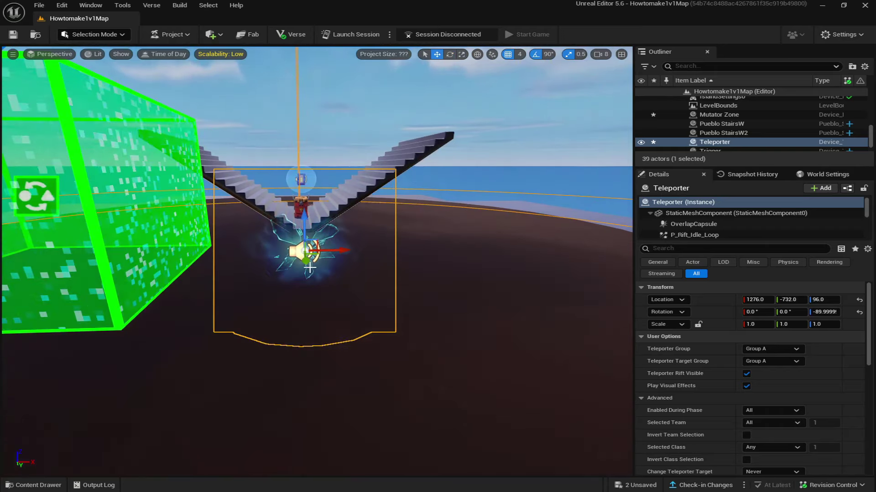
Step: Move the Teleporter away from the stairs toward the arena's edge, to Y -496
drag(305, 261, 310, 344)
right_drag(310, 344, 310, 344)
right_drag(391, 295, 391, 295)
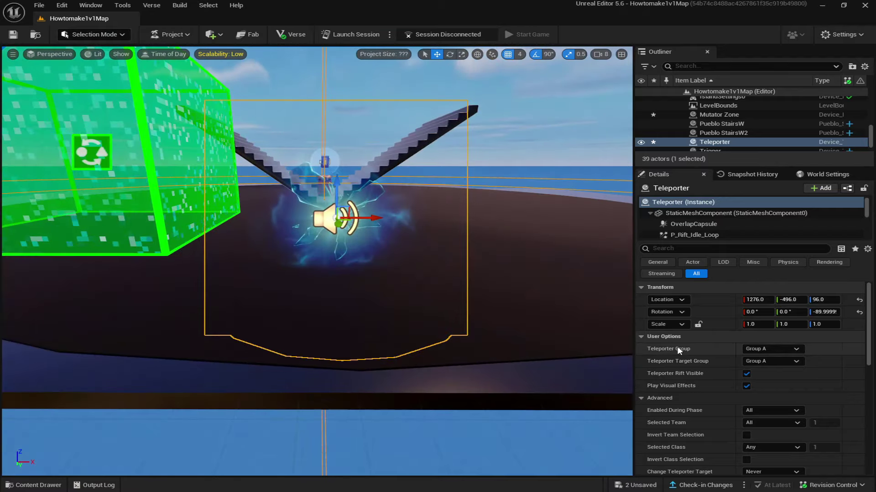
Step: Set the Teleporter Group and Teleporter Target Group to Group None and turn off Teleporter Rift Visible
click(757, 348)
scroll(762, 319, down, 2)
click(761, 339)
click(757, 360)
click(759, 353)
scroll(720, 358, down, 1)
scroll(720, 357, down, 1)
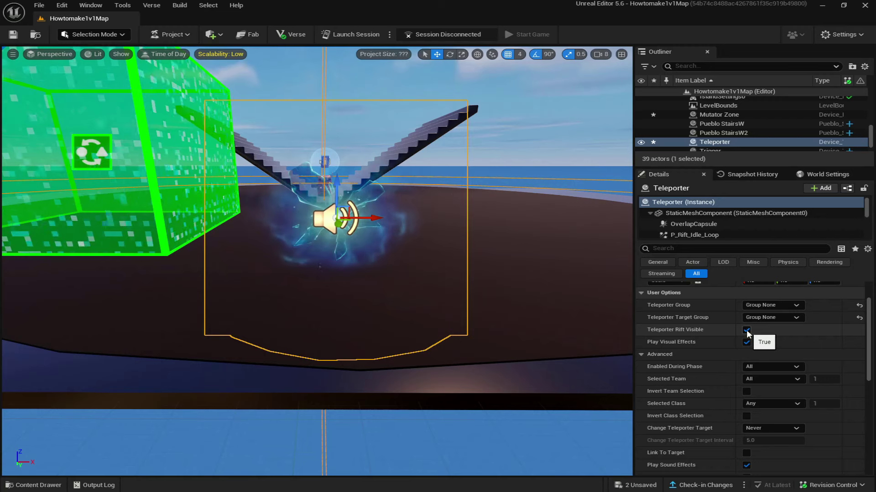
click(746, 342)
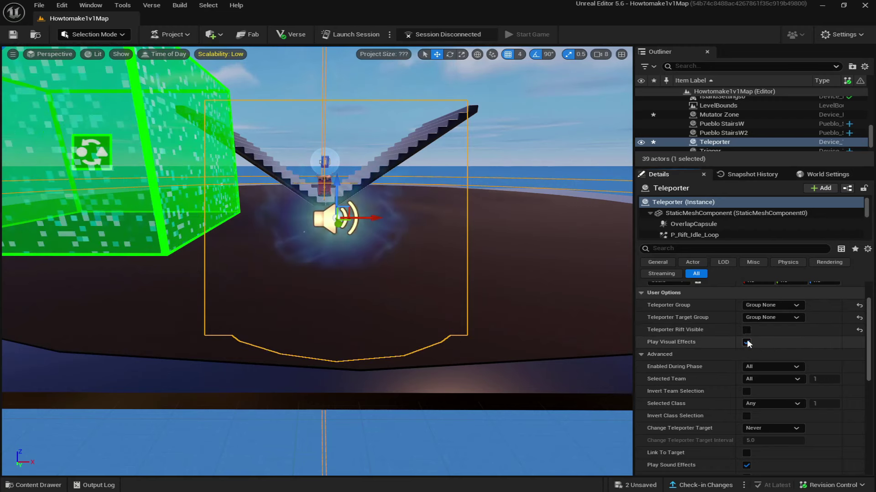
Step: Turn off the Teleporter's Play Sound Effects and Conserve Momentum, and set Face Player in Teleporter Direction to Yes
scroll(712, 340, down, 2)
scroll(714, 345, down, 2)
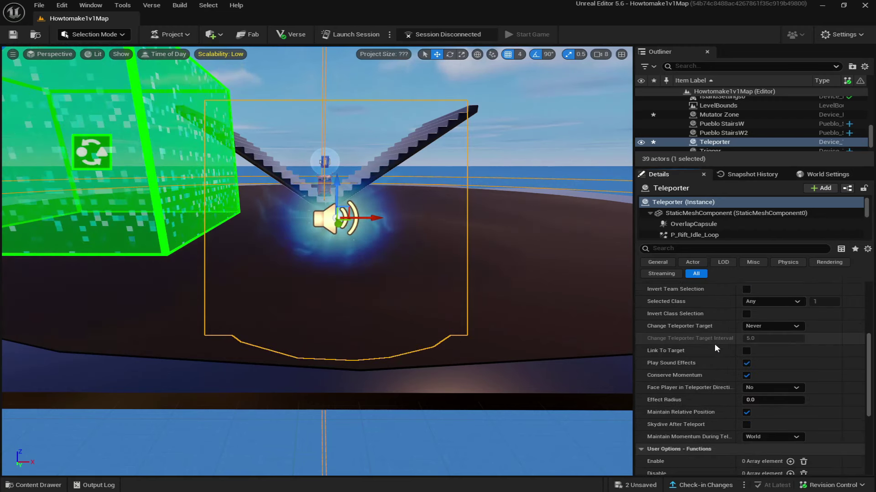
click(746, 363)
click(746, 375)
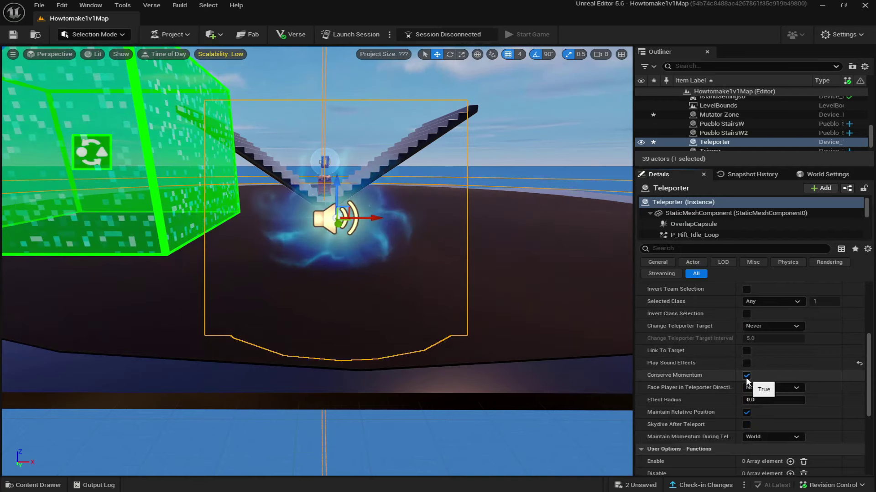
click(761, 387)
click(759, 414)
right_drag(498, 324, 368, 235)
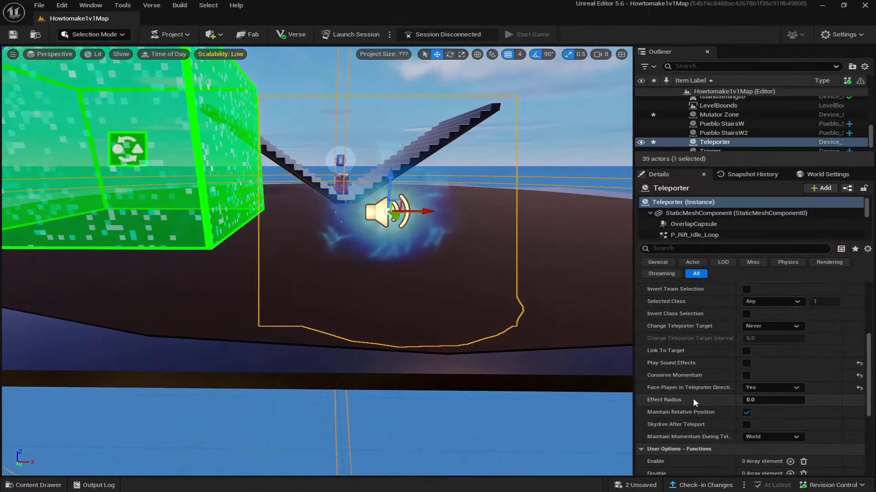
Step: Turn off the Teleporter's Maintain Relative Position and save the changed Teleporter and Mutator Zone
scroll(702, 397, down, 2)
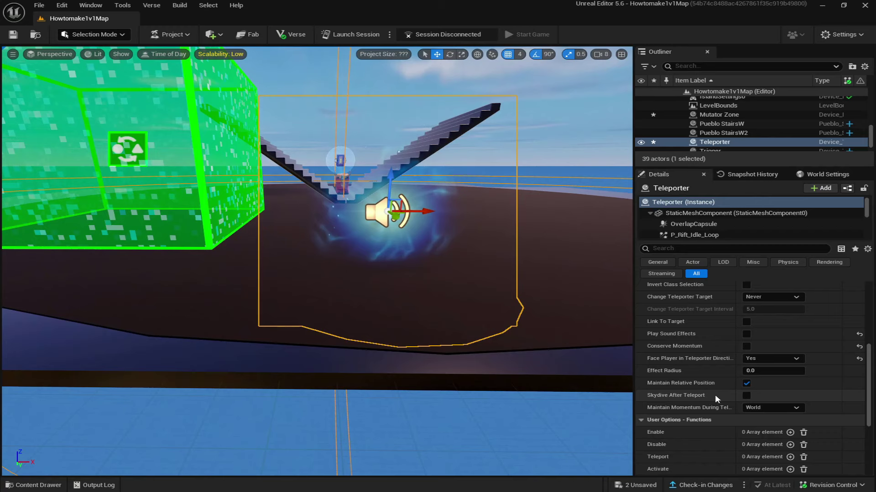
click(747, 383)
click(639, 485)
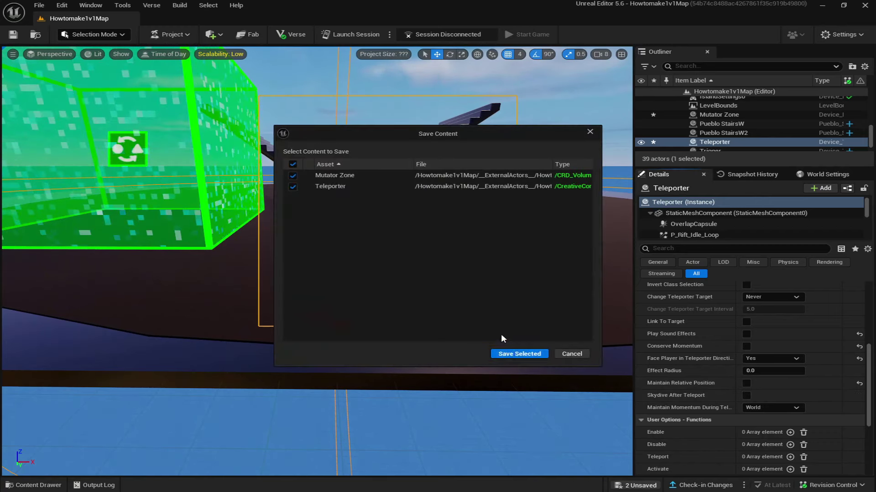
click(523, 356)
right_drag(483, 182, 338, 188)
click(475, 153)
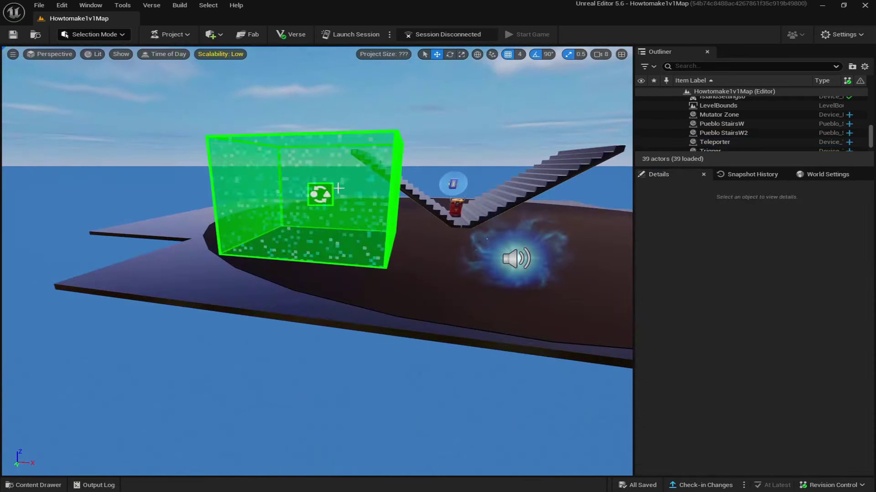
Step: Lower the Mutator Zone below the arena to Z -384 and set its Zone Width and Zone Depth to 100
click(338, 188)
drag(338, 188, 340, 275)
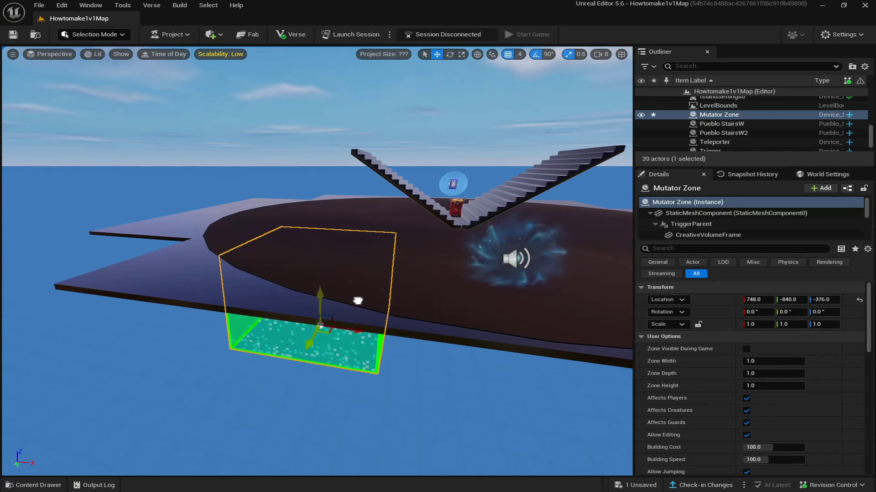
click(757, 361)
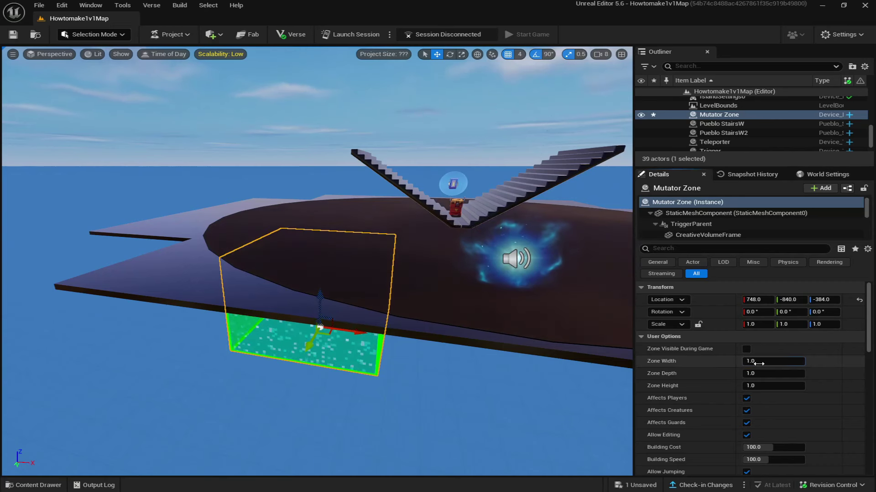
text(100)
key(Return)
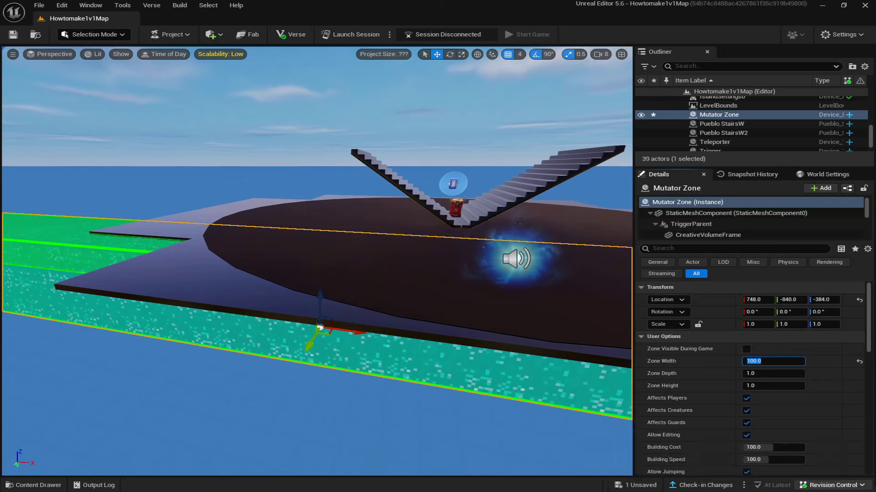
click(759, 378)
text(100)
key(Return)
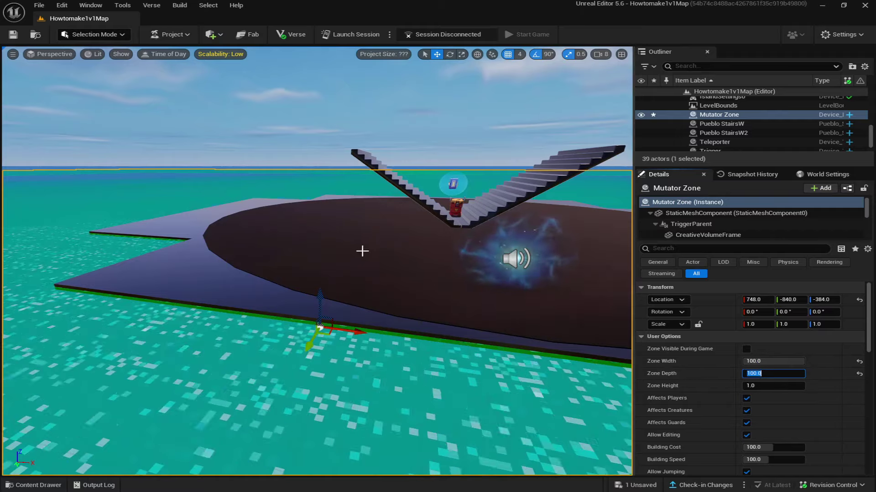
Step: Shift the enlarged Mutator Zone horizontally so it is centred beneath the arena, in line with the V-shaped stairs
right_drag(362, 251, 362, 370)
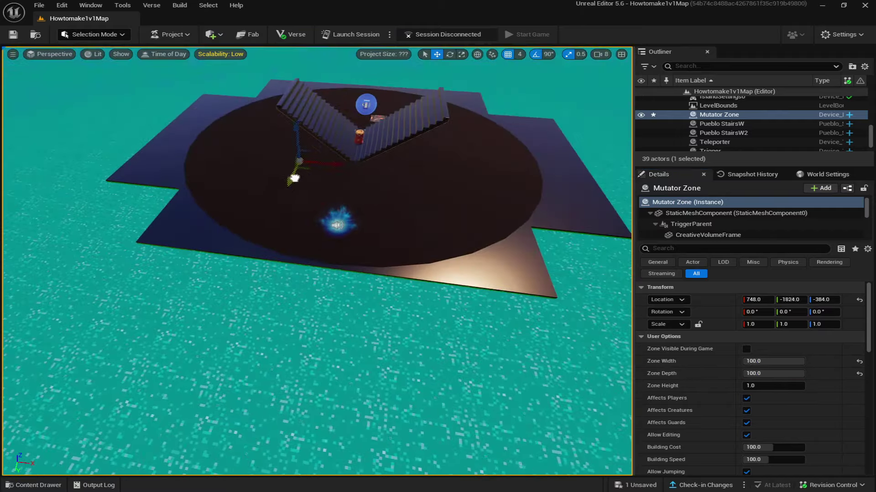
drag(294, 178, 299, 168)
drag(346, 151, 400, 155)
mouse_move(401, 178)
right_down()
mouse_move(402, 211)
mouse_move(401, 191)
right_up()
Step: Turn off Enable VFX and Allow Building for the Mutator Zone
scroll(669, 376, down, 2)
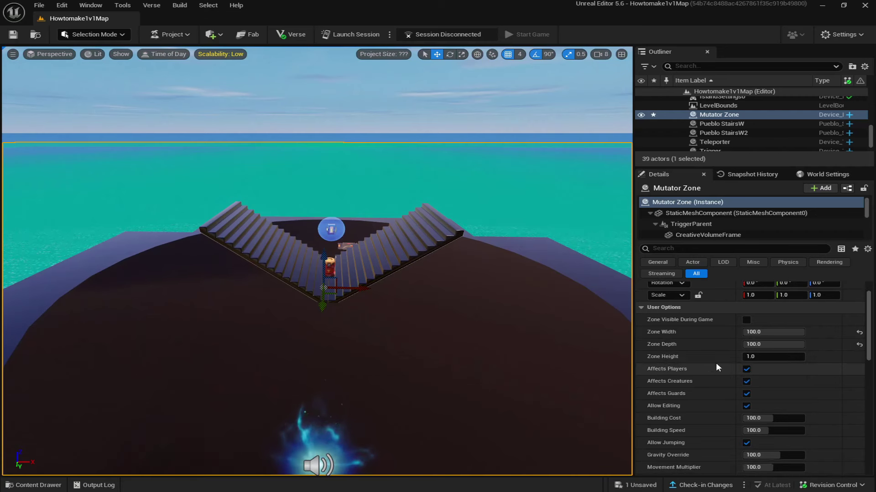
scroll(703, 379, down, 6)
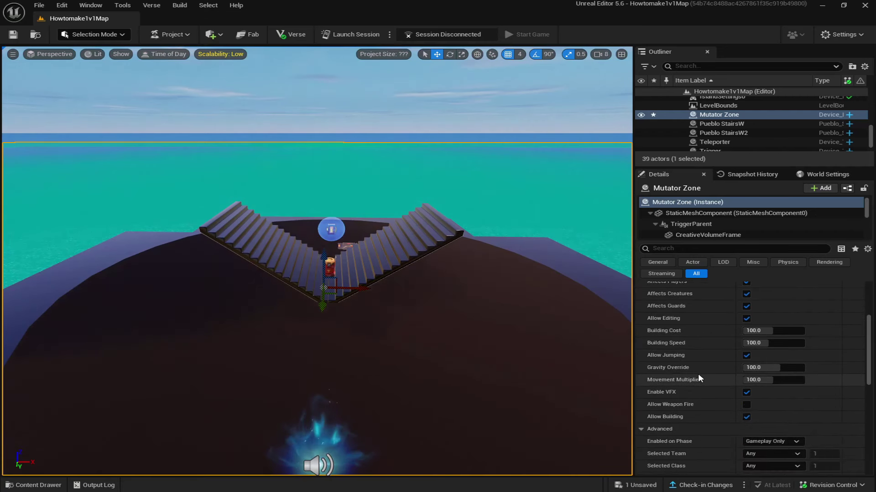
click(746, 416)
scroll(665, 366, down, 4)
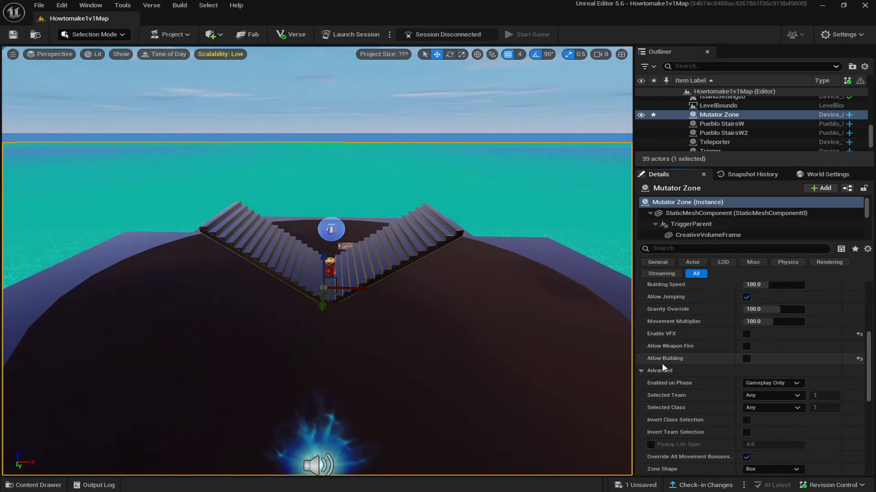
Step: Bind the Teleporter's Teleport function to the Mutator Zone's On Player Entering Zone event and save the map
drag(553, 342, 552, 388)
right_drag(553, 342, 449, 325)
click(259, 352)
scroll(664, 394, down, 3)
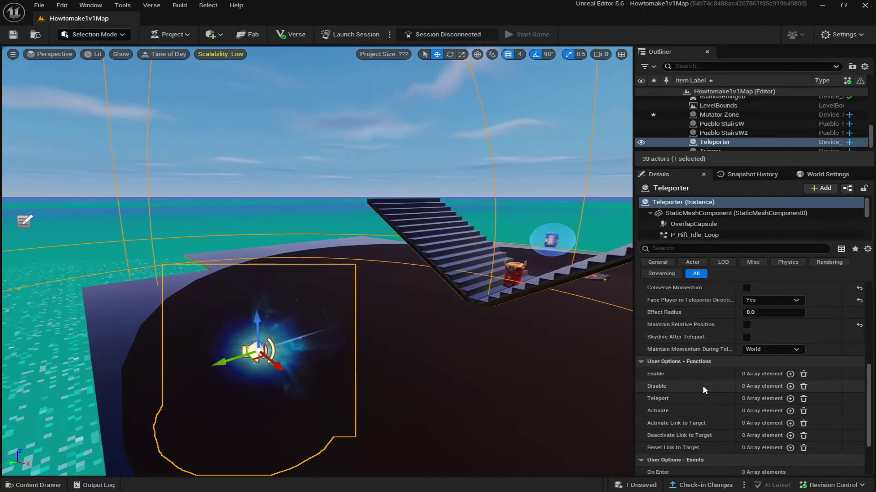
click(790, 399)
scroll(570, 396, up, 3)
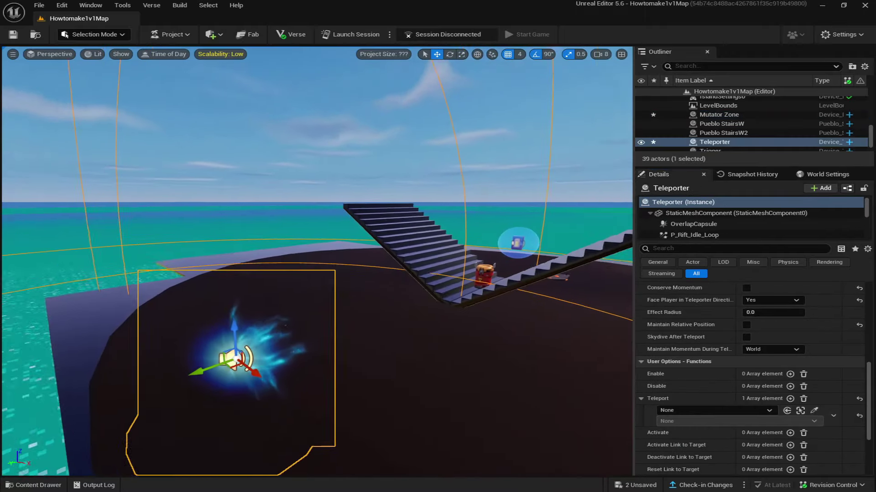
click(813, 411)
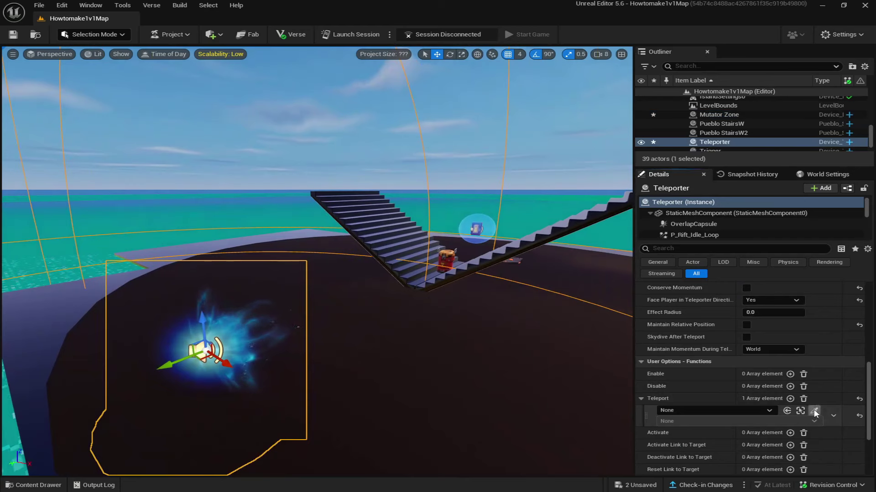
click(244, 212)
click(683, 420)
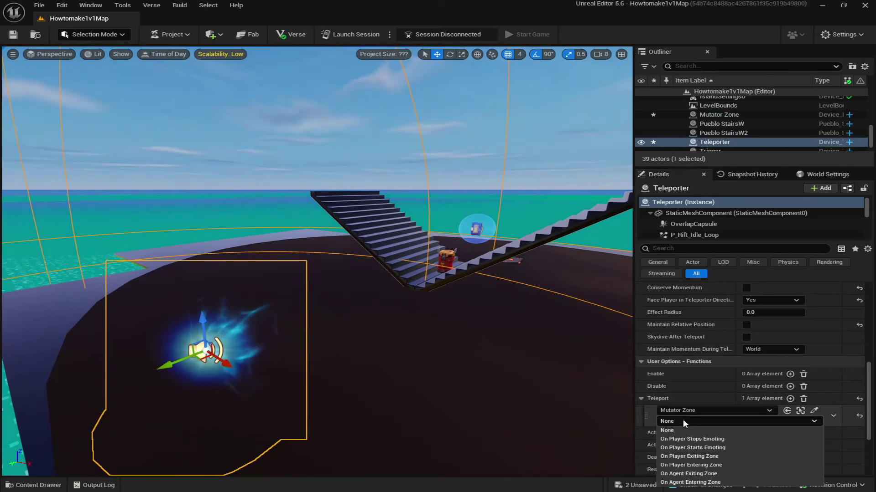
click(701, 465)
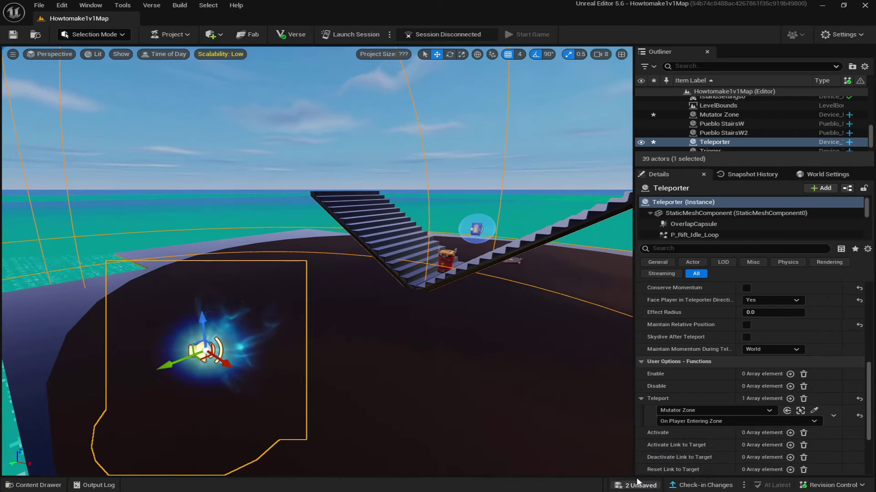
key(ctrl+s)
click(515, 357)
Step: Add a second binding to the Explosive Device's Explode function, using the Teleporter's On Teleported event
right_drag(512, 345, 529, 346)
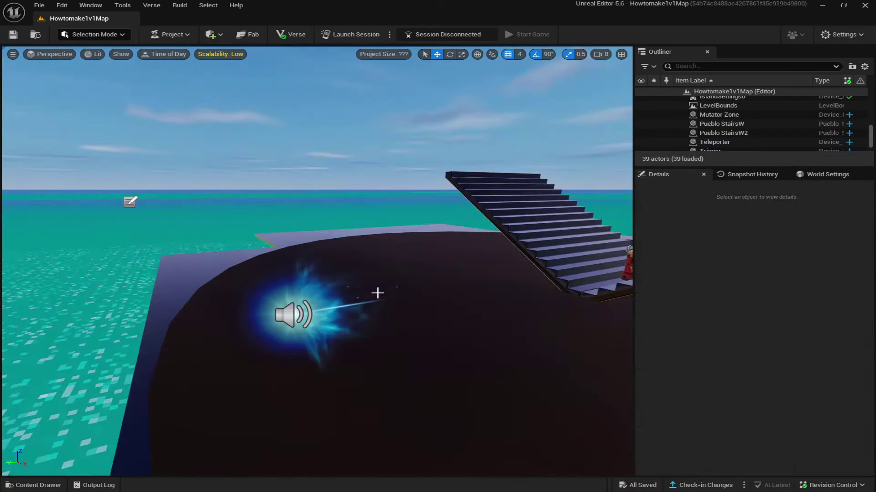
right_drag(377, 293, 359, 287)
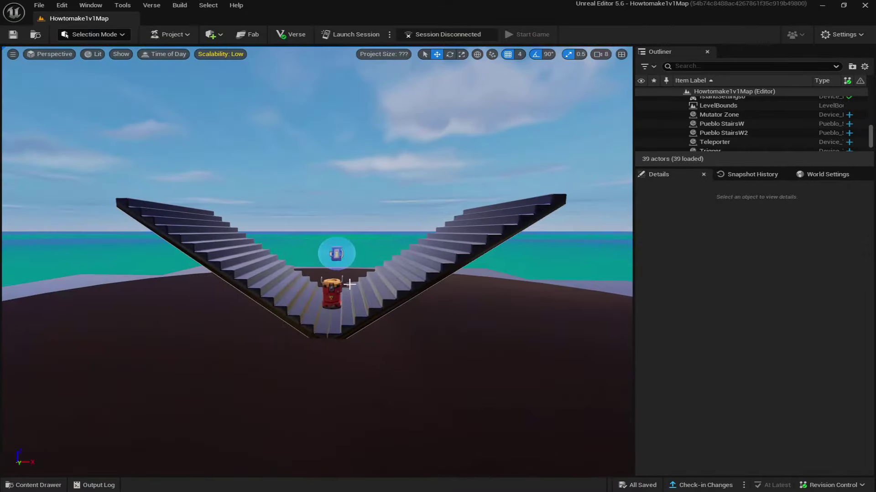
right_drag(320, 268, 307, 268)
key(s)
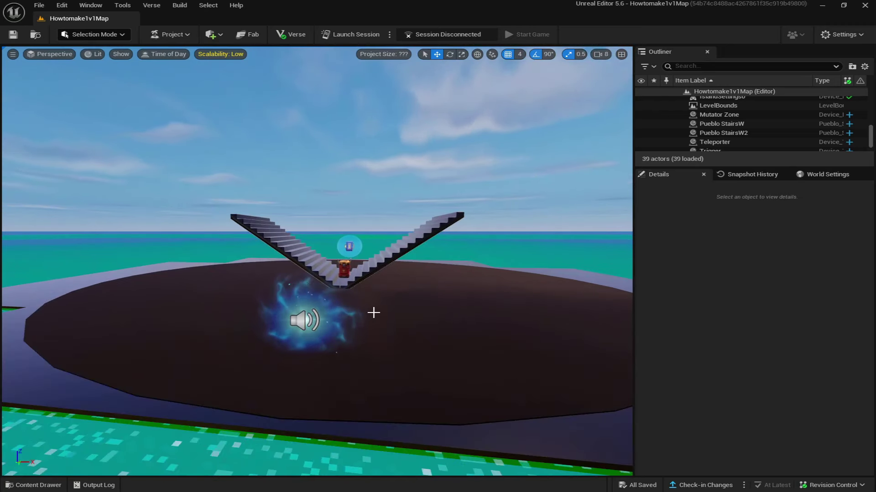
scroll(341, 327, up, 3)
mouse_move(342, 327)
mouse_down()
mouse_move(343, 351)
mouse_move(355, 320)
mouse_up()
scroll(355, 319, up, 8)
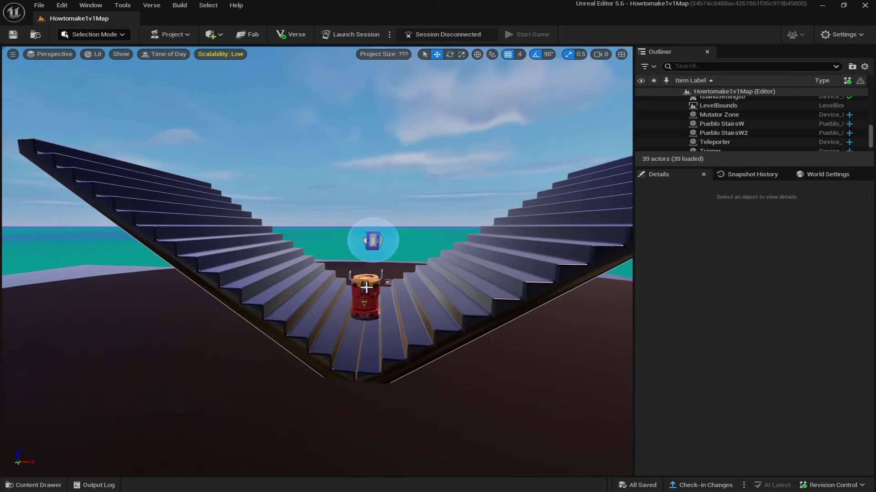
click(365, 287)
scroll(366, 287, down, 8)
scroll(710, 406, down, 10)
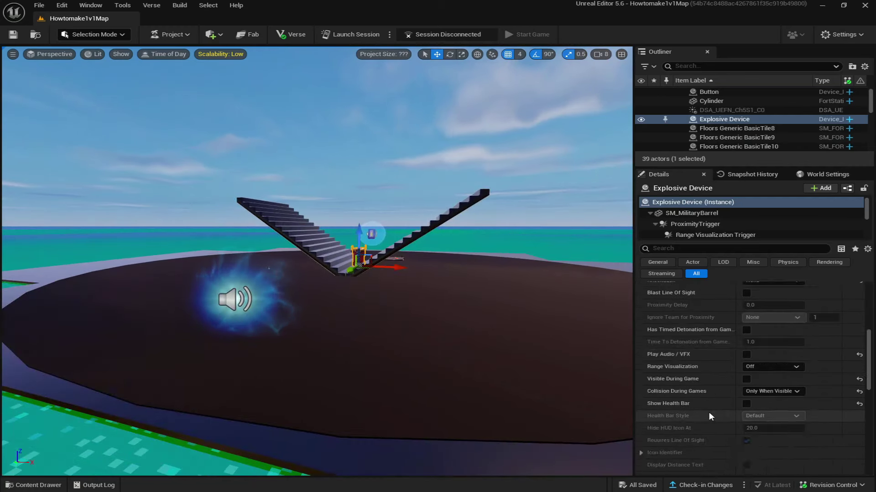
scroll(708, 411, down, 8)
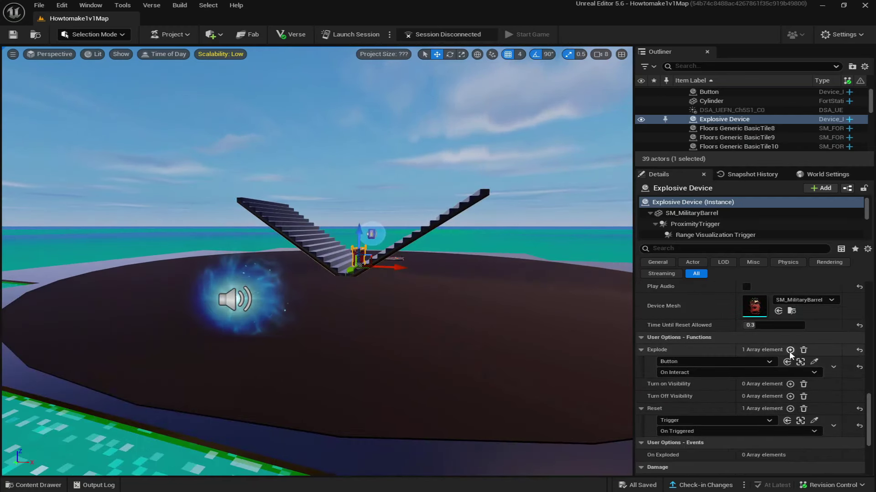
click(789, 351)
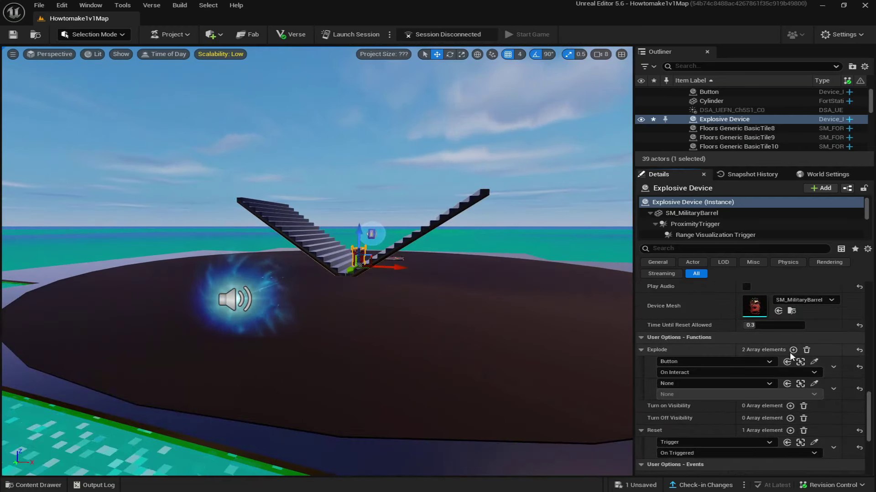
click(815, 386)
click(283, 307)
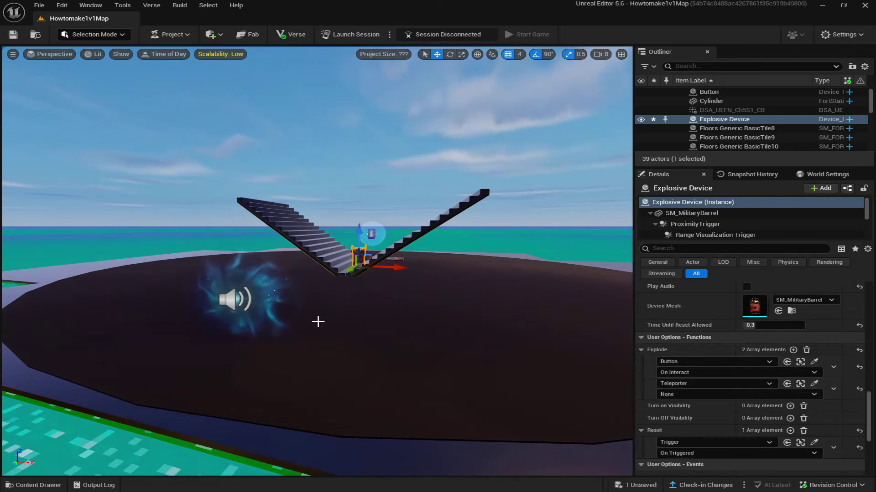
click(699, 393)
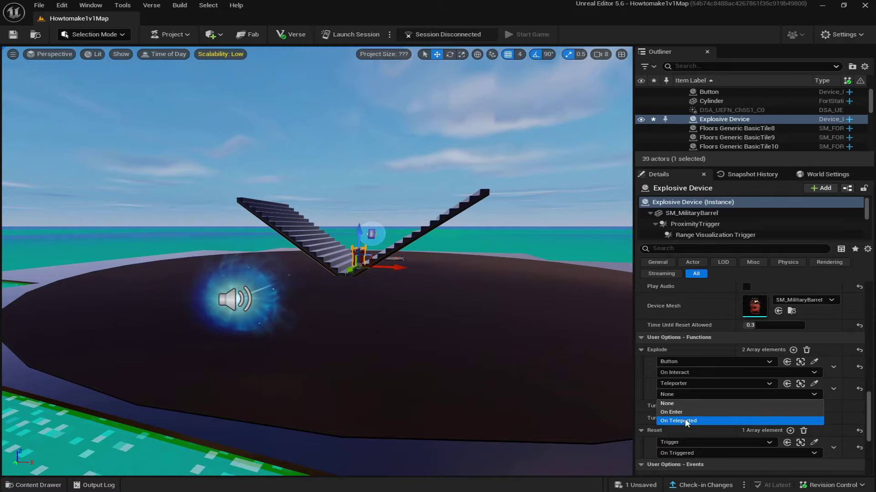
click(685, 419)
Step: Add a second binding to the Trigger device's Trigger function, using the Teleporter's On Teleported event, and save the map
right_drag(447, 387, 461, 387)
key(w)
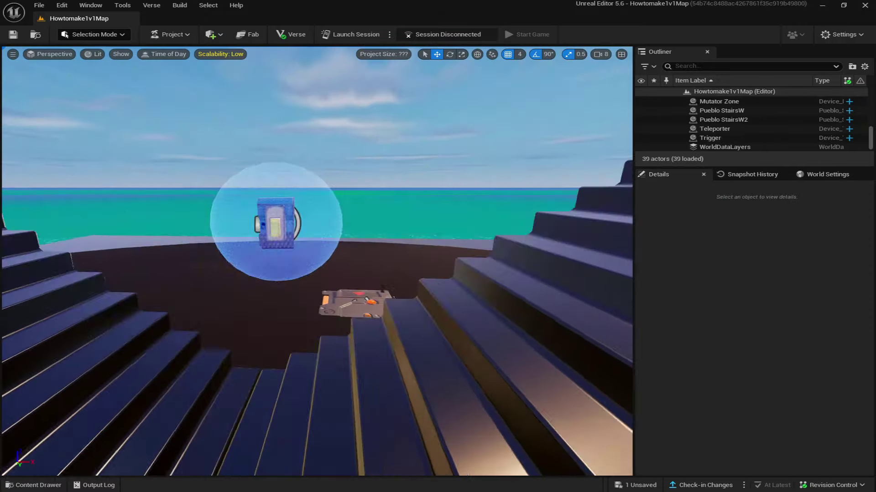
right_drag(385, 281, 532, 303)
click(383, 302)
scroll(723, 398, down, 10)
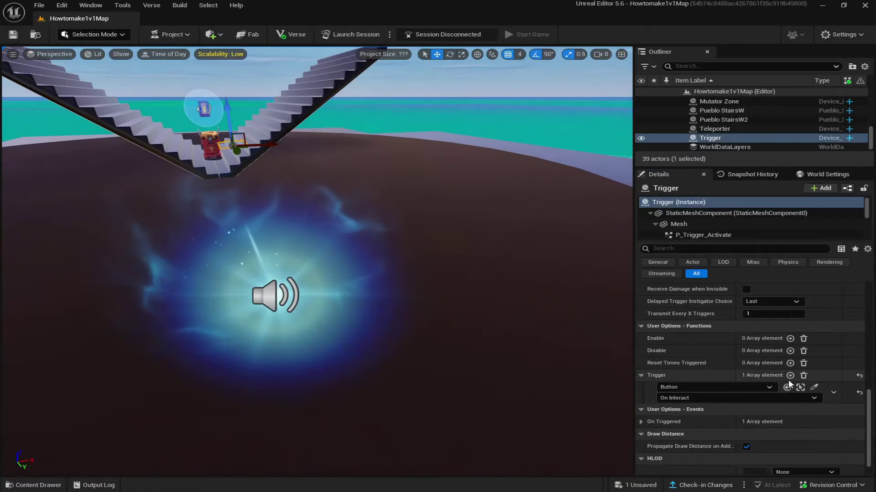
click(790, 375)
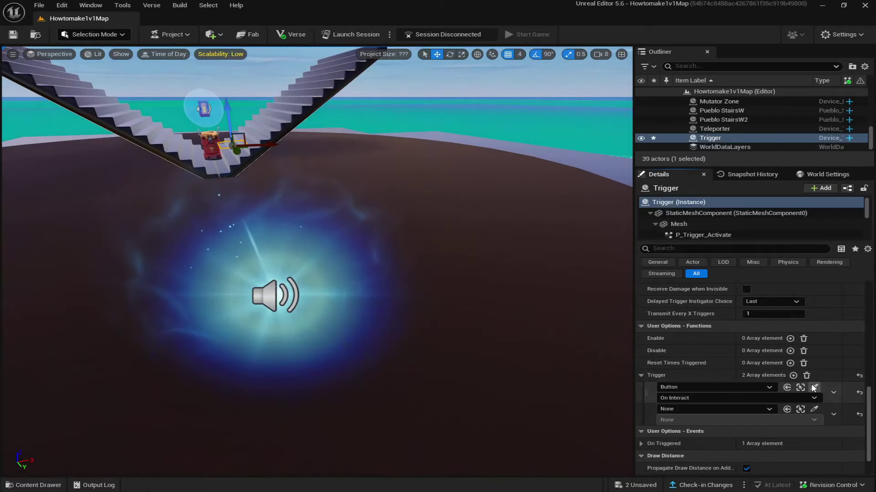
click(814, 409)
click(281, 296)
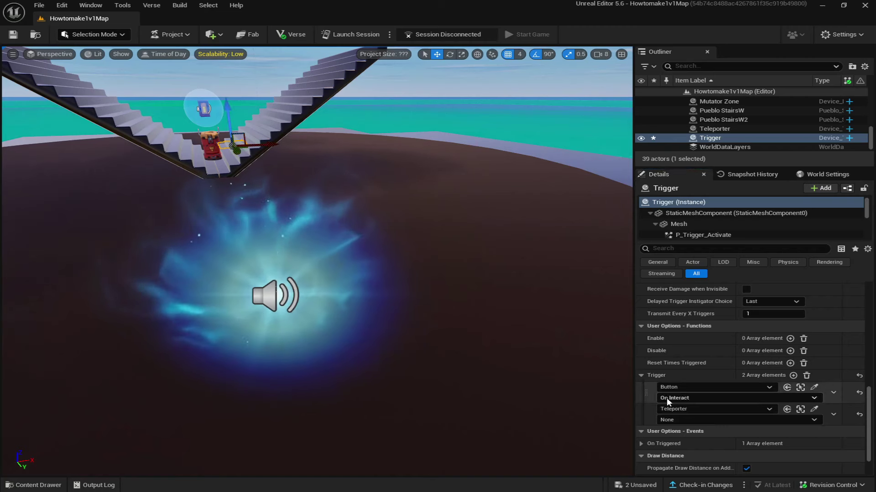
click(679, 420)
click(678, 446)
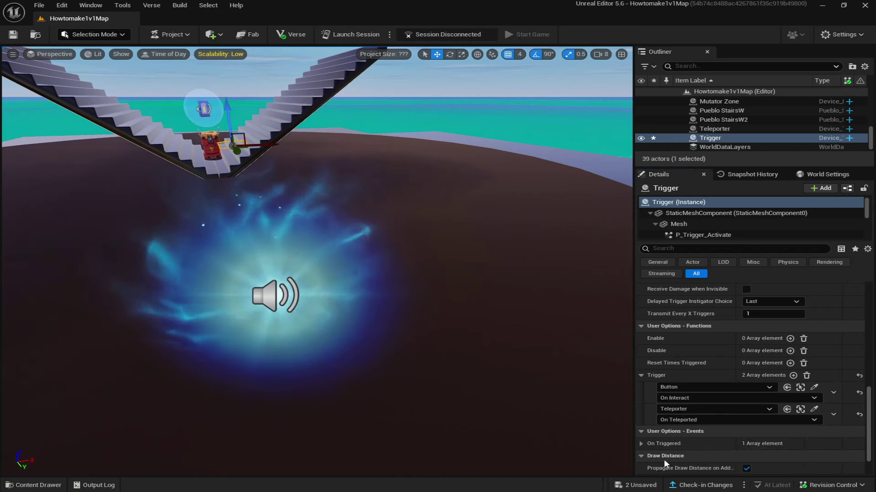
click(636, 485)
click(519, 354)
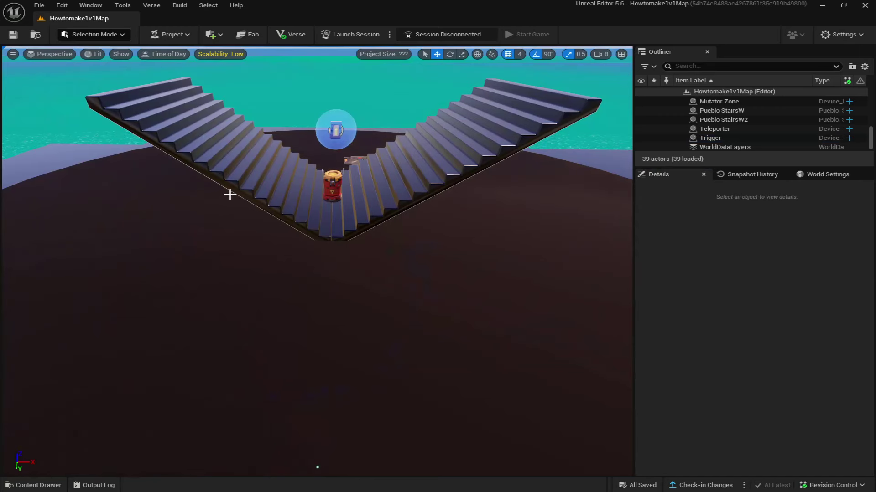
Step: Find the Switch device in the Fortnite content and place it on the arena floor in front of the V-shaped stairs
scroll(355, 207, down, 5)
scroll(361, 260, up, 8)
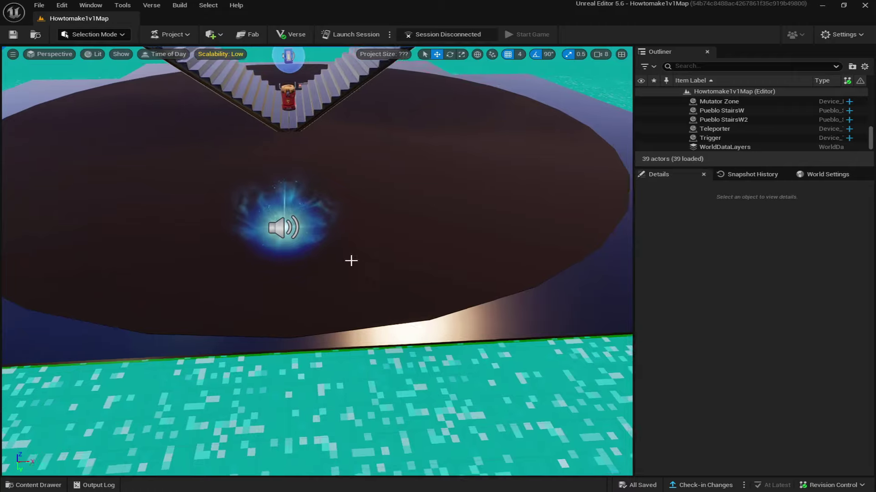
scroll(351, 254, down, 8)
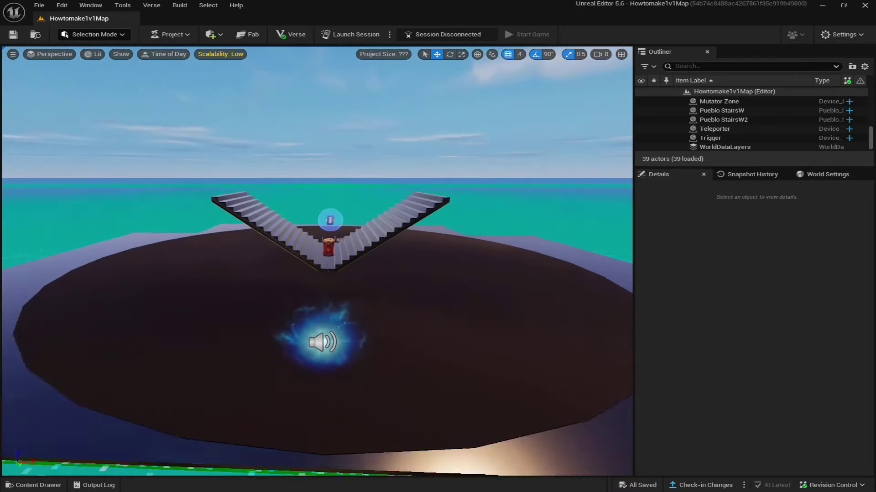
scroll(356, 259, up, 8)
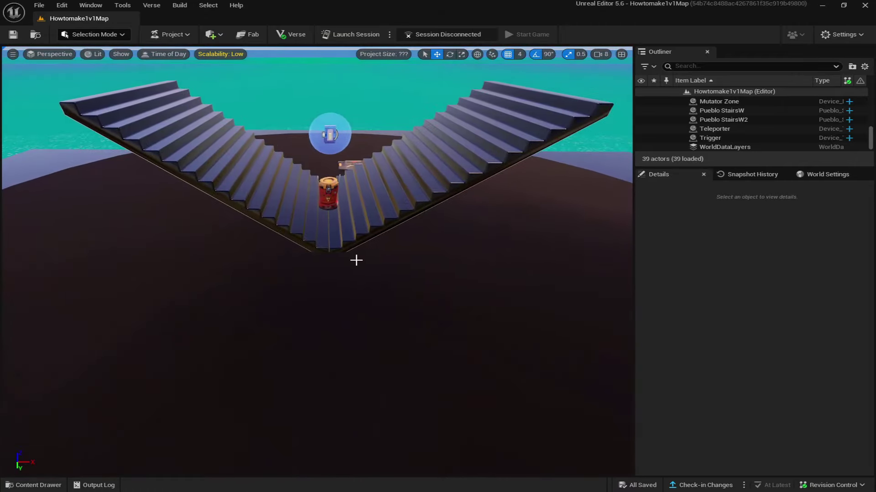
key(ctrl+space)
key(BackSpace)
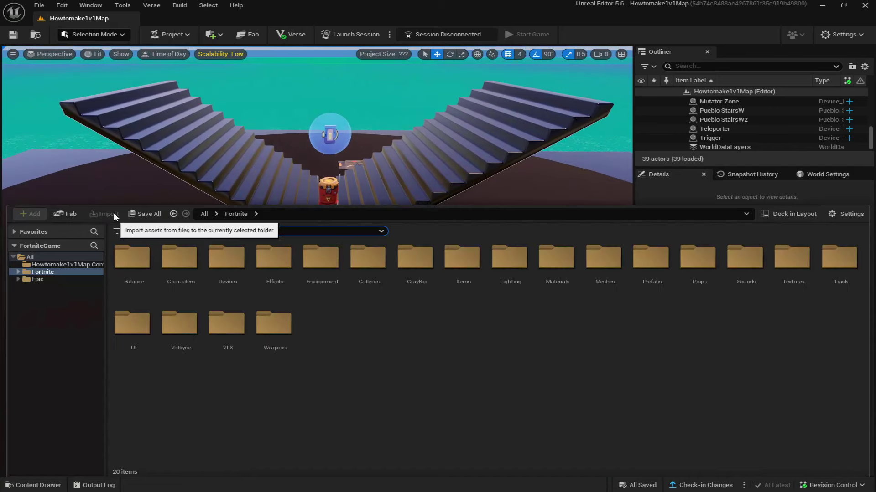
text(switch)
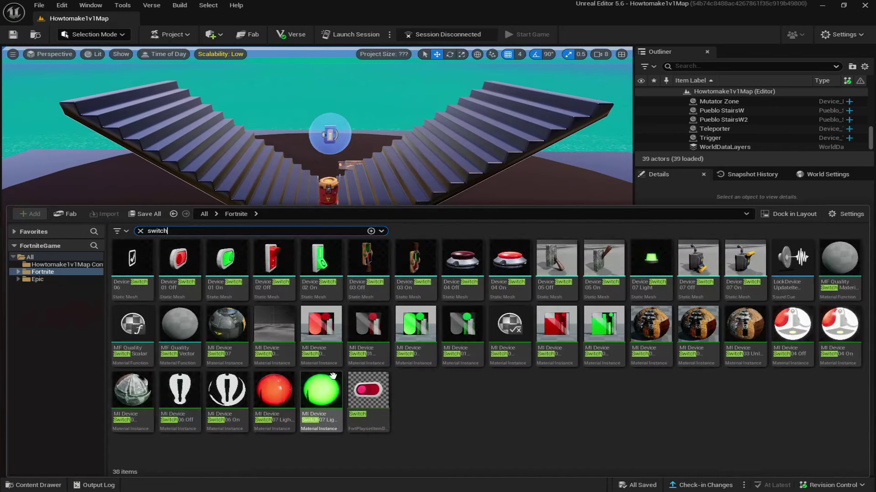
drag(368, 404, 299, 331)
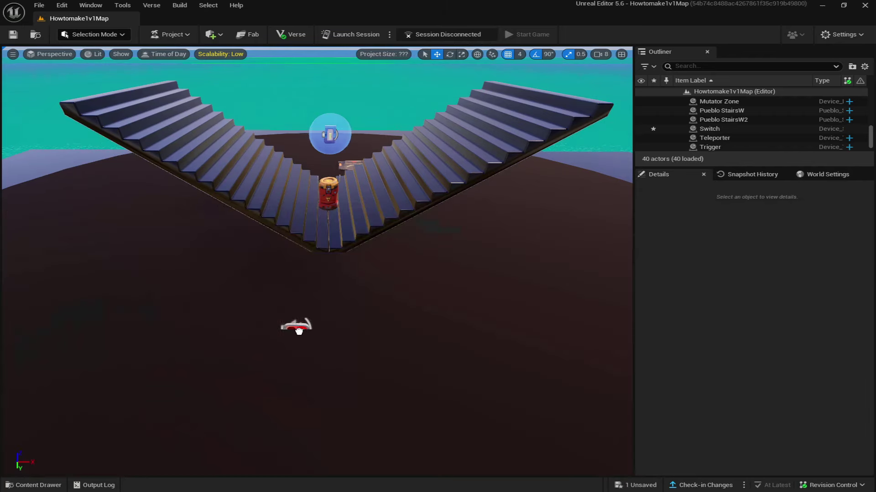
Step: Rotate the Switch device so its Y rotation is 90°, and return to the Move tool
click(334, 386)
click(449, 54)
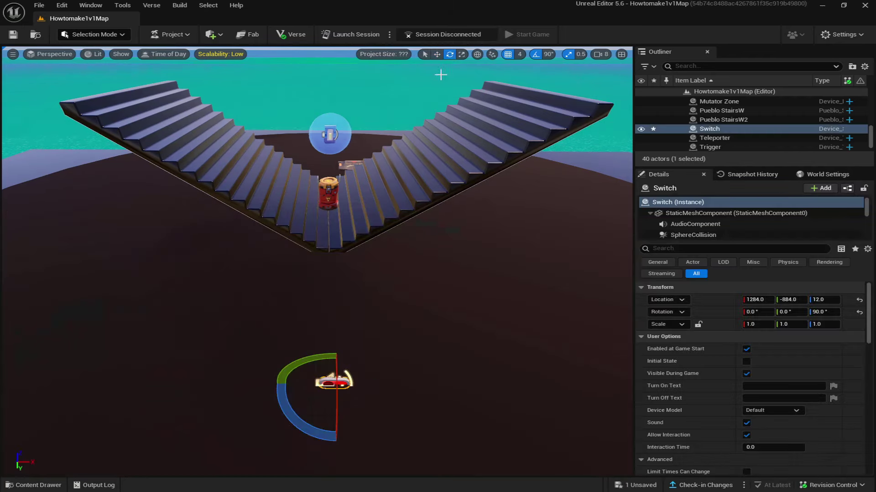
drag(344, 374, 335, 373)
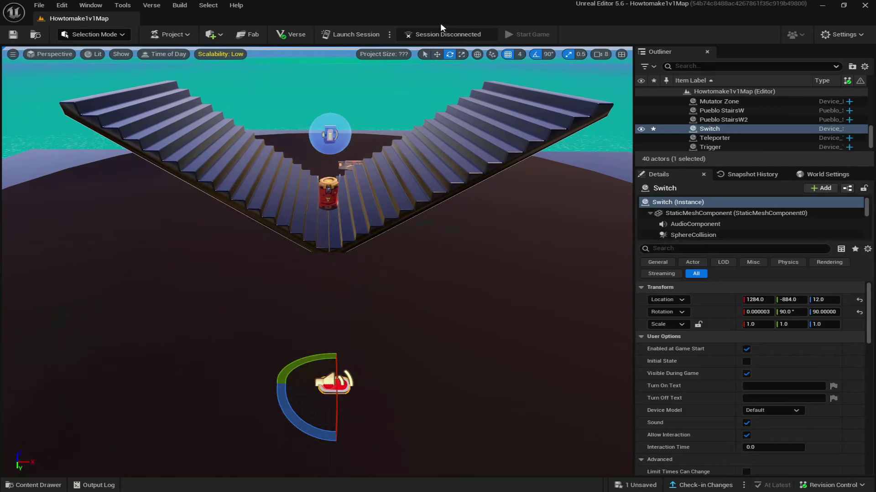
key(w)
Step: Find the class devices and place a Class Designer and a Class Selector on the arena floor beside the Switch
key(ctrl+space)
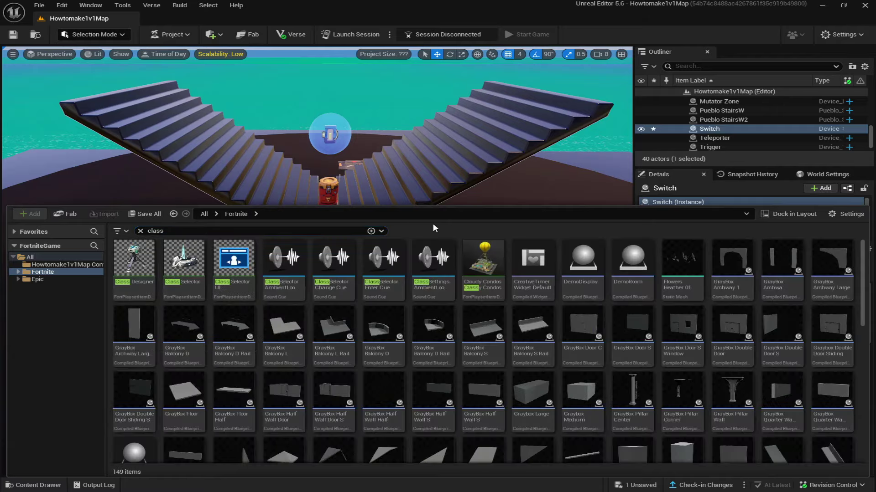
drag(134, 264, 142, 363)
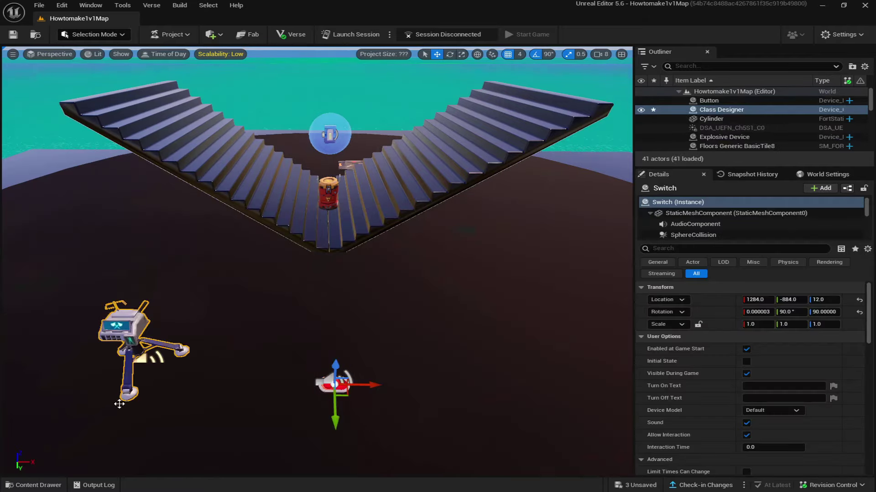
click(37, 485)
drag(185, 265, 189, 300)
Step: Find the Mutator Zone device and place another one on the arena floor near the Switch
key(ctrl+space)
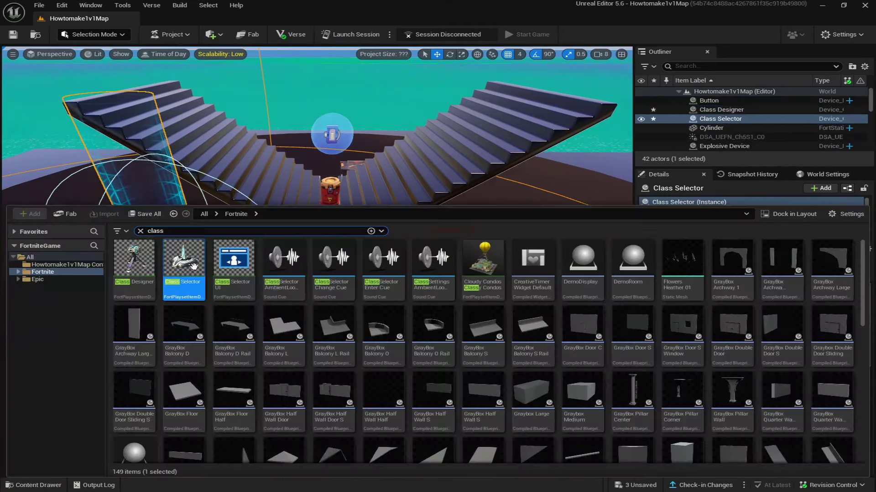
text(mut)
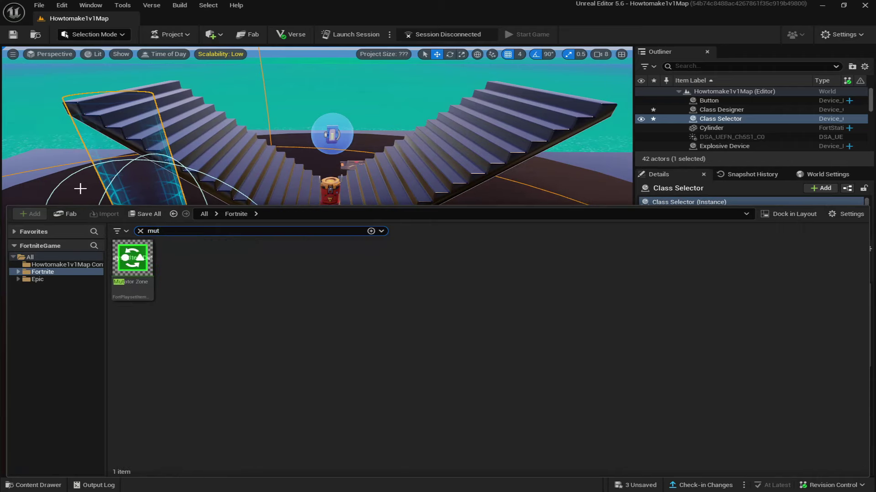
drag(139, 266, 374, 266)
Step: Rename the newly placed Mutator Zone as Mutator Zone 180 Health
double_click(725, 134)
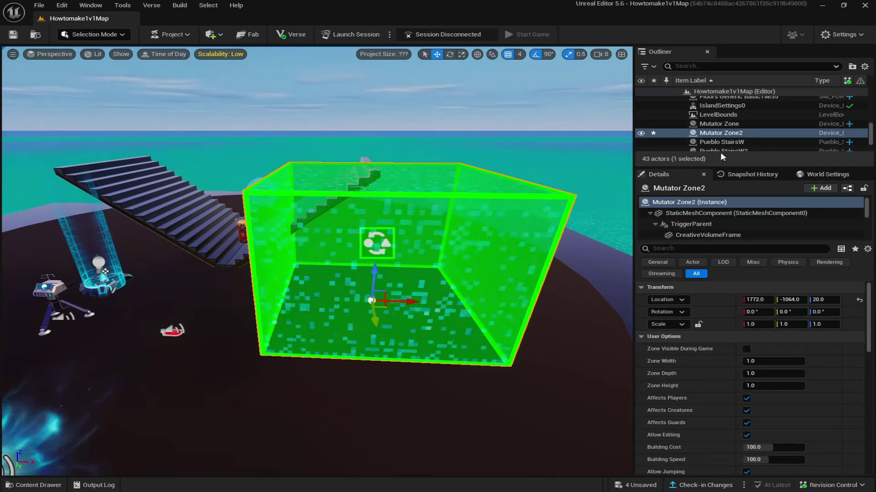
right_click(726, 135)
mouse_move(746, 271)
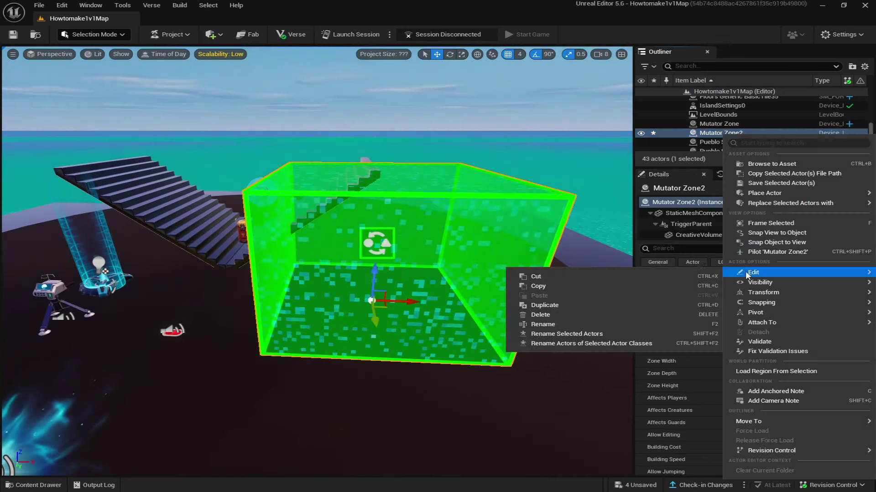
click(567, 323)
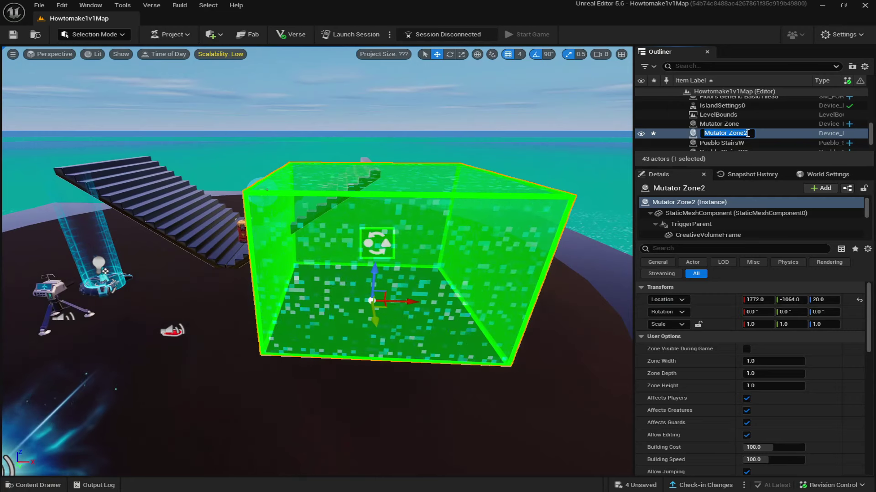
text(Mutator Zone 180)
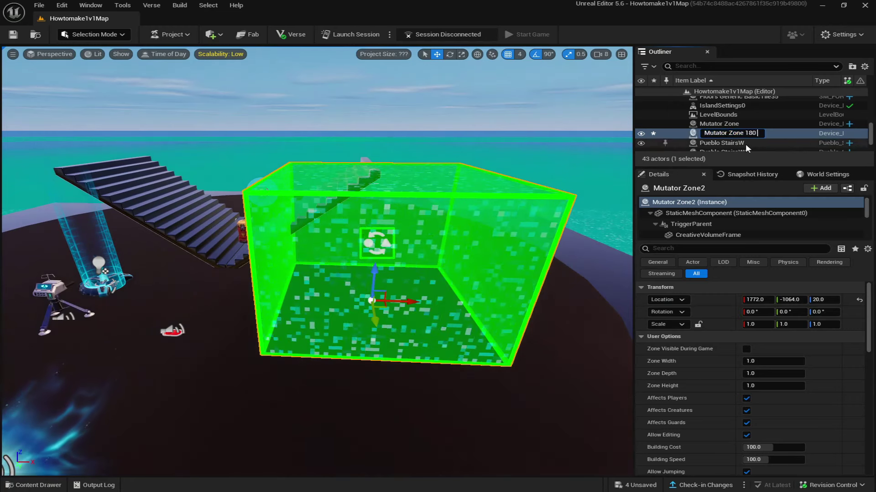
text( Health)
key(Return)
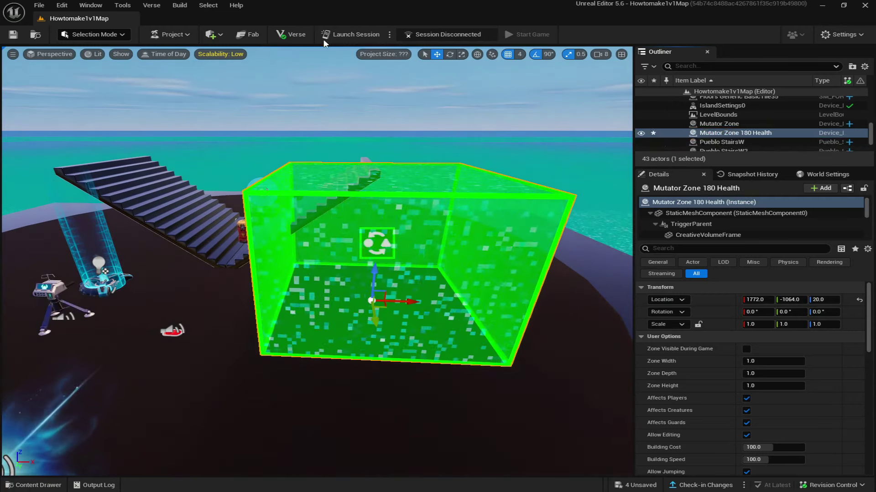
Step: Duplicate Mutator Zone 180 Health along the X axis beside the original and rename the copy Mutator Zone 200 Health
key(f)
alt+drag(336, 258, 489, 255)
right_click(736, 145)
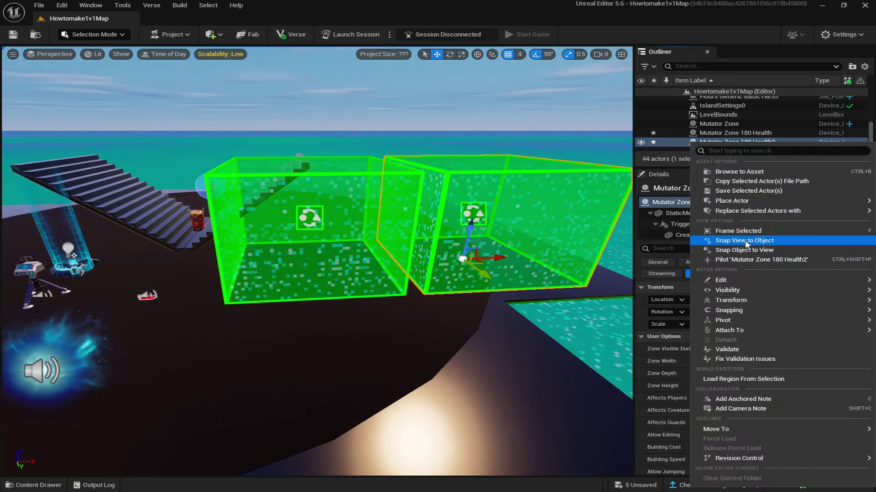
mouse_move(724, 279)
click(555, 328)
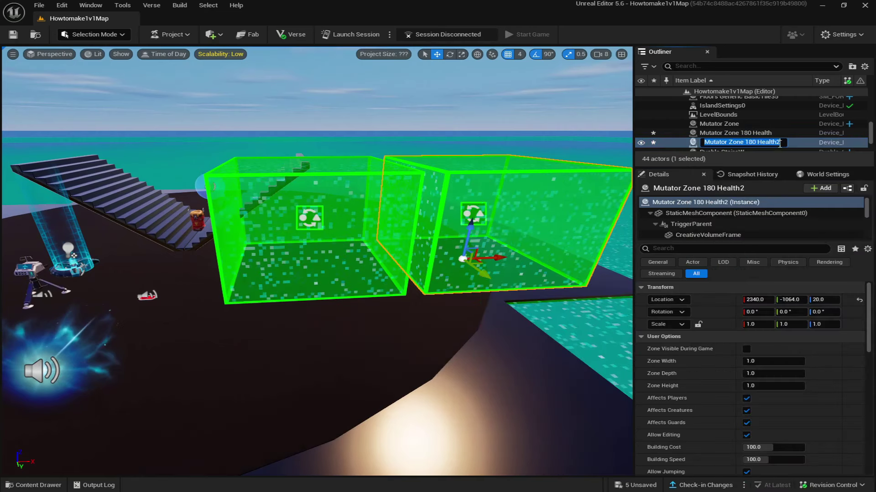
drag(780, 144, 761, 144)
text(200)
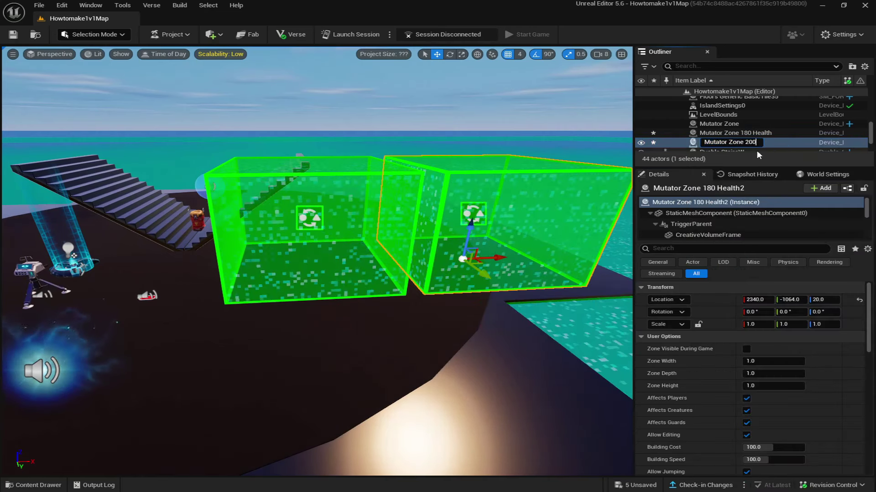
text( Health)
key(Return)
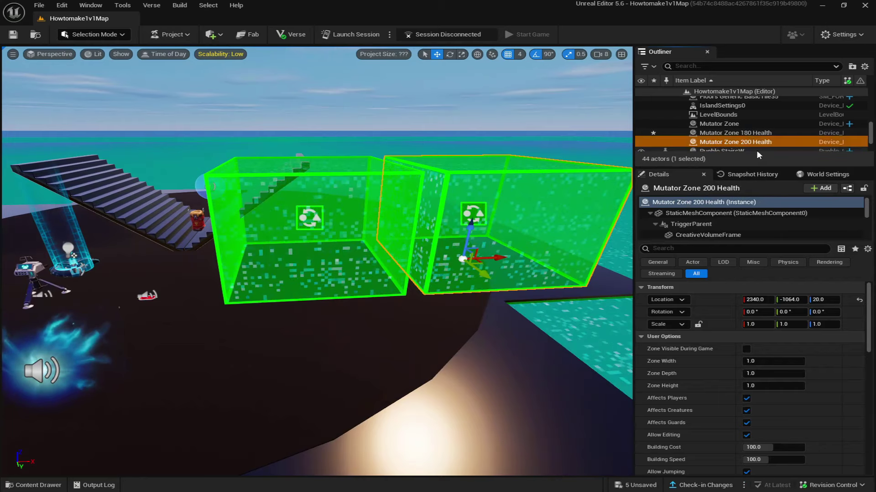
Step: Turn off Enable VFX and turn on Allow Weapon Fire for both the 180 Health and 200 Health Mutator Zones together
click(386, 267)
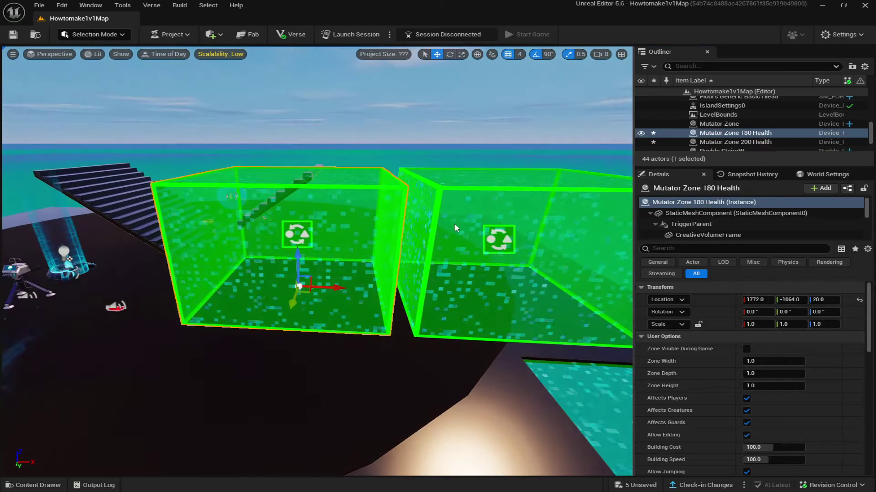
ctrl+click(454, 228)
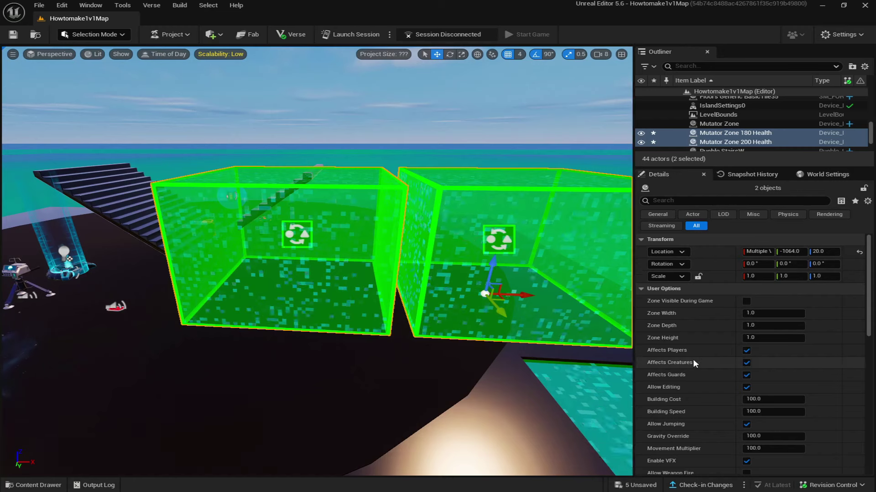
scroll(696, 350, down, 5)
scroll(708, 320, down, 3)
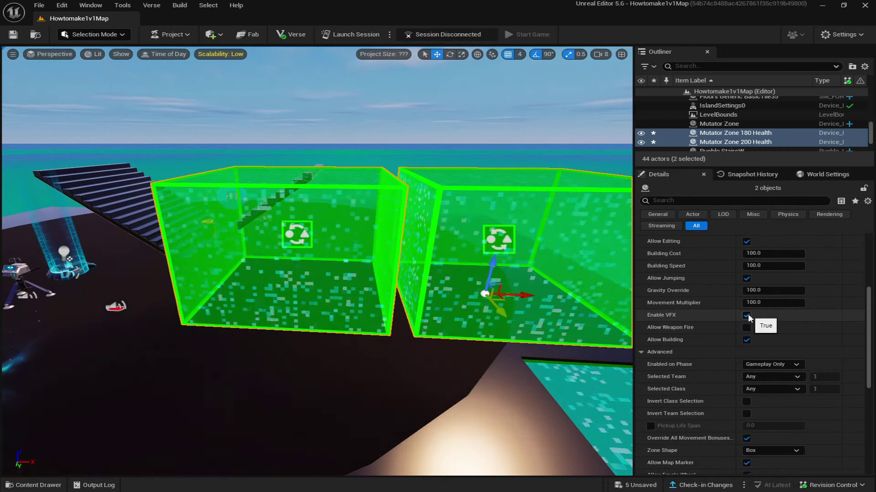
click(747, 315)
click(746, 327)
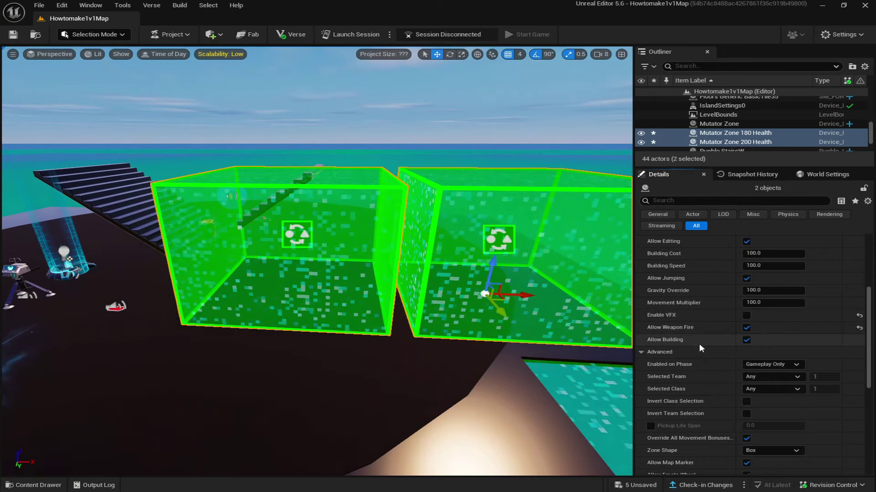
scroll(714, 360, up, 3)
scroll(718, 344, down, 5)
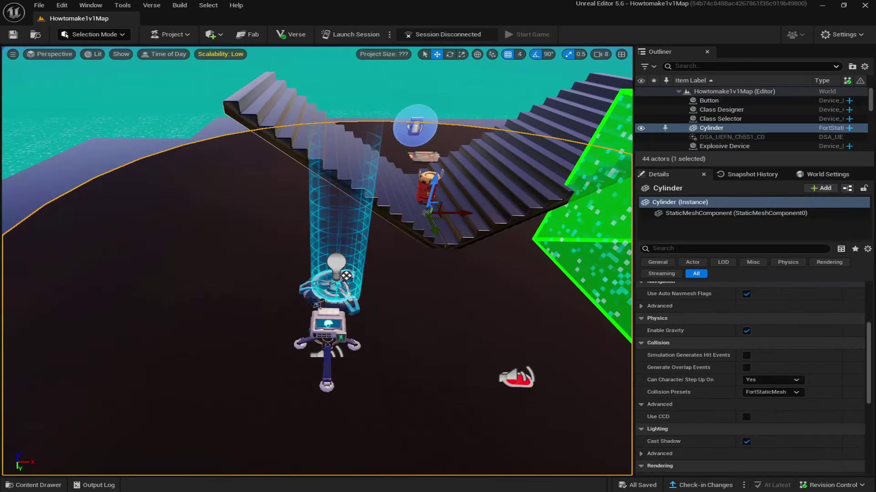
Step: Duplicate the Class Designer and Class Selector together so two matching pairs stand side by side on the arena floor
click(350, 332)
ctrl+click(337, 292)
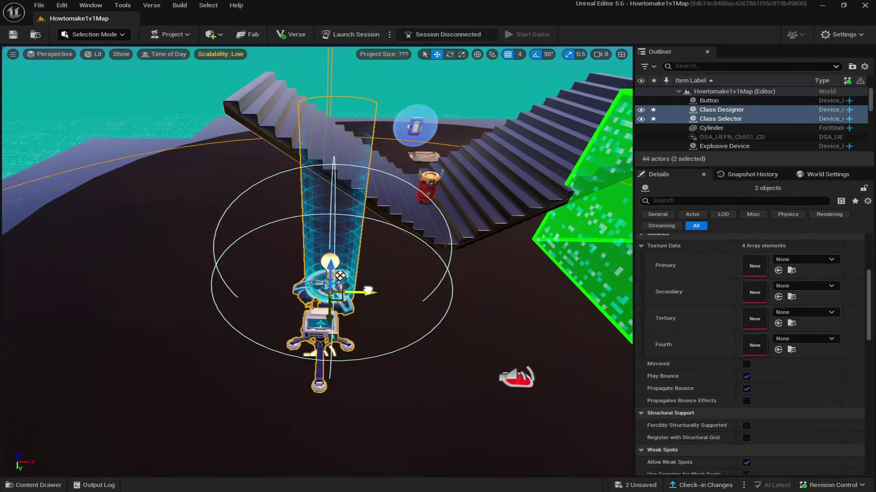
drag(368, 289, 335, 290)
key(ctrl+d)
right_drag(336, 290, 320, 292)
Step: Rename the original Class Selector as Class Selector 180 Health
double_click(721, 128)
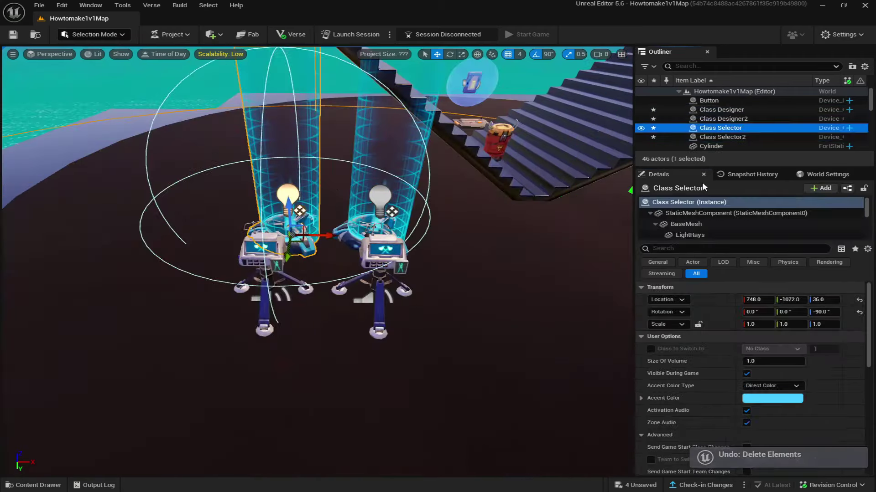
right_click(723, 132)
mouse_move(763, 269)
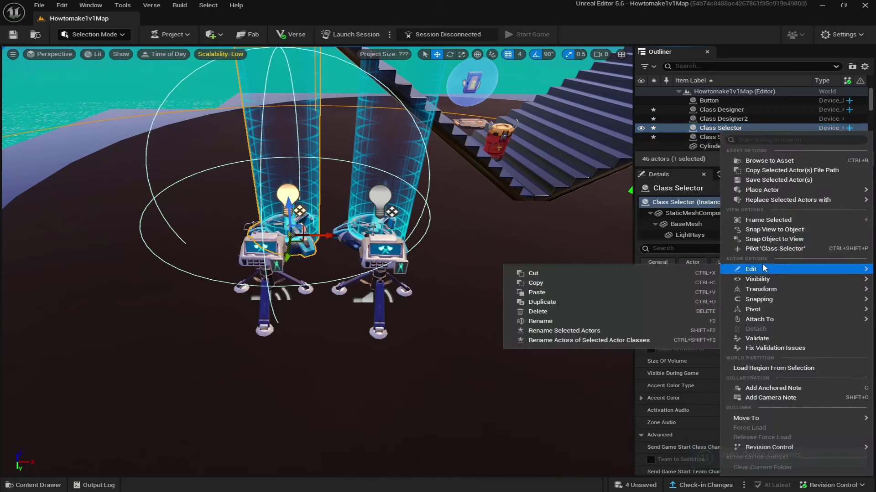
click(541, 321)
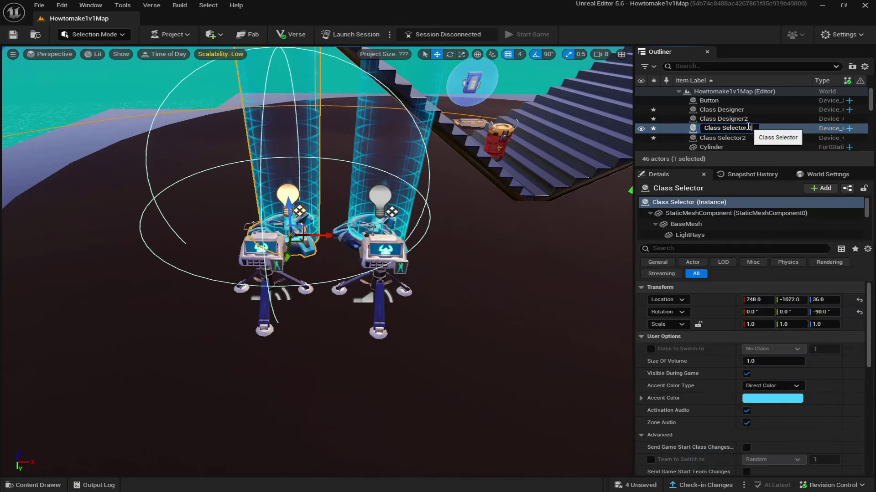
text(180 Health)
key(Return)
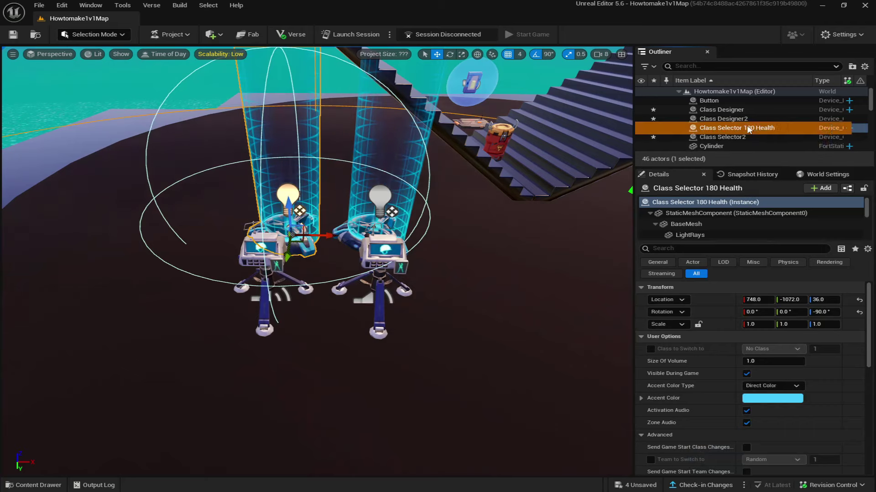
Step: Rename the duplicated Class Selector as Class Selector 200 Health
click(400, 178)
right_click(716, 139)
mouse_move(675, 277)
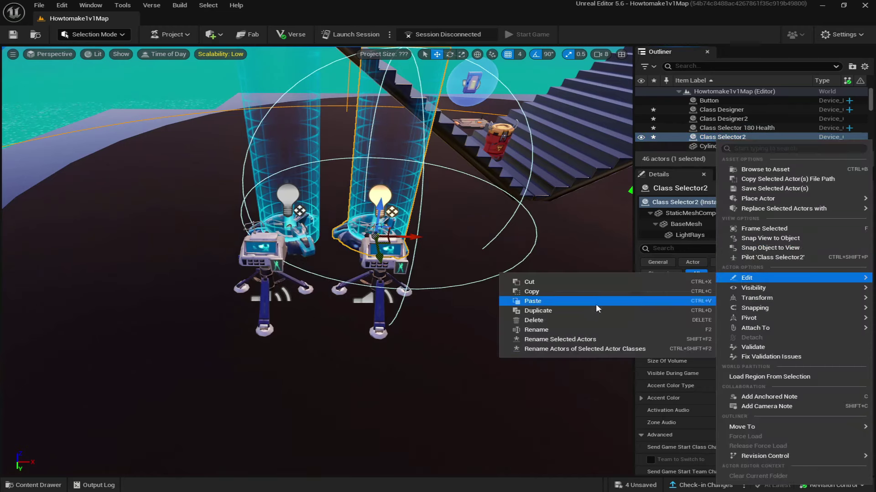
click(540, 330)
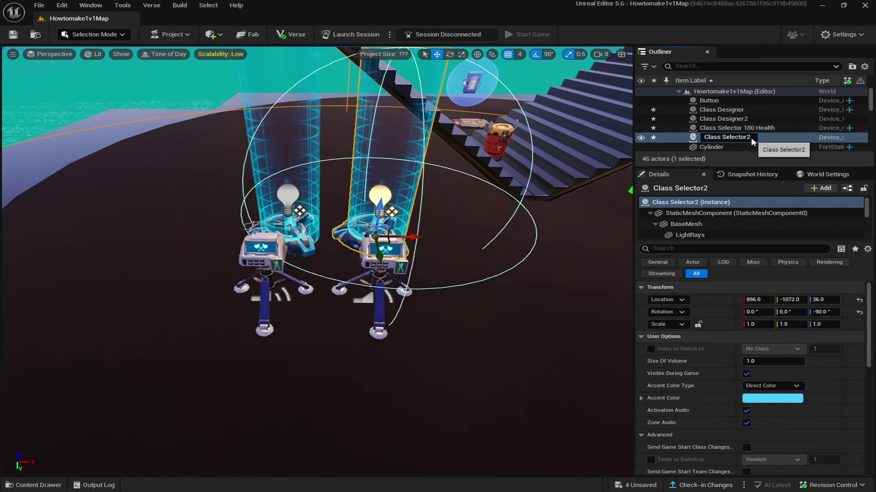
text(200 Health)
key(Return)
Step: Enable Class to Switch to on Class Selector 180 Health and set it to Class Slot 2
double_click(721, 109)
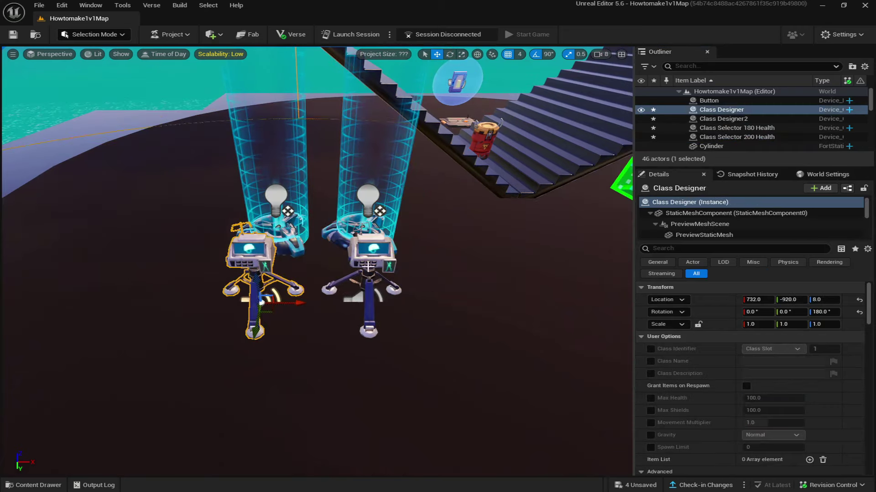
click(342, 159)
drag(392, 231, 392, 183)
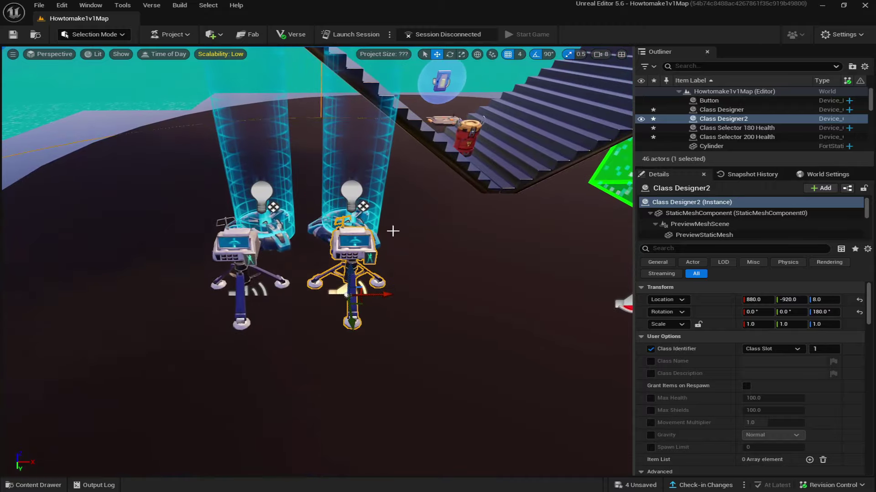
right_drag(341, 238, 379, 252)
click(300, 263)
key(f)
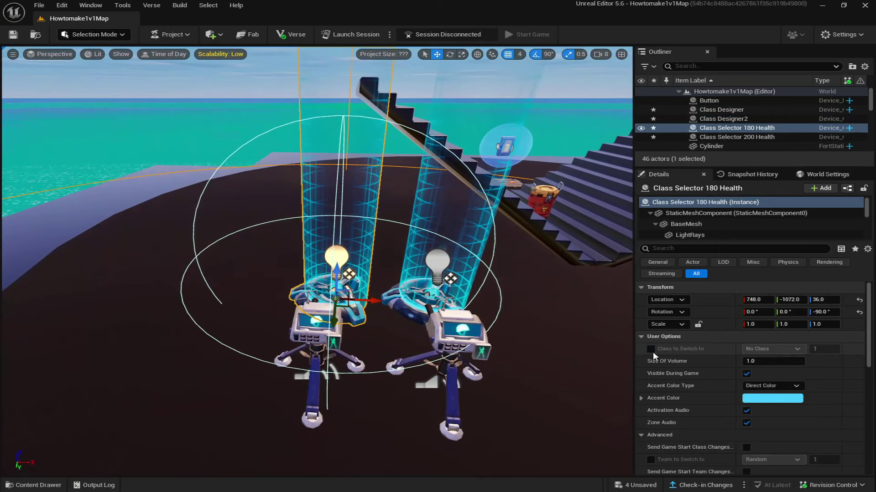
click(650, 349)
click(757, 350)
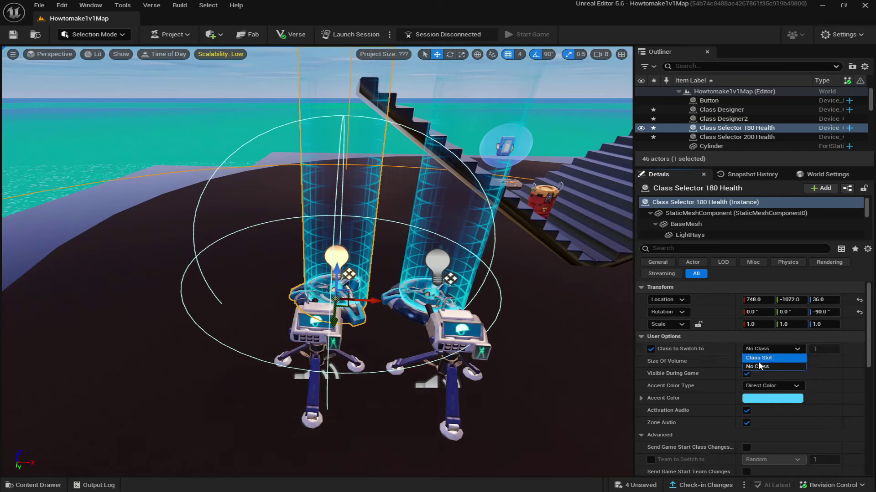
click(765, 358)
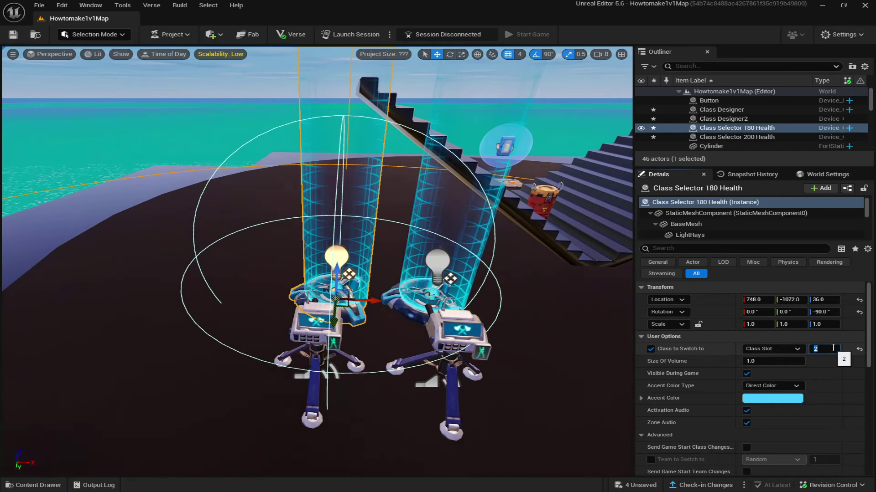
Step: Enable Class Identifier on the original Class Designer and set it to Class Slot 2
click(315, 321)
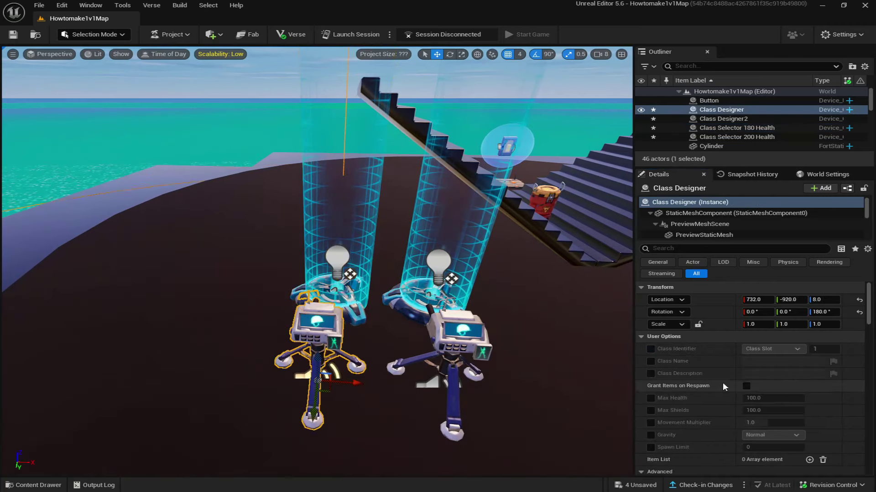
click(650, 349)
click(770, 349)
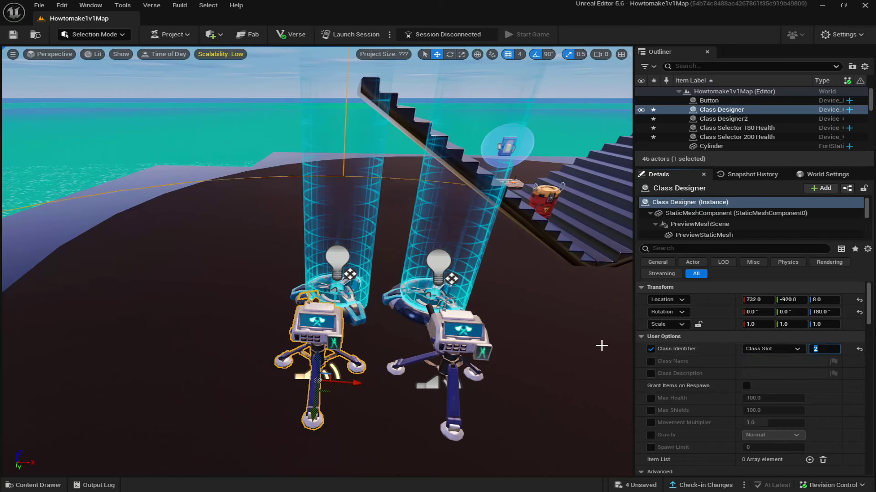
right_drag(601, 345, 338, 316)
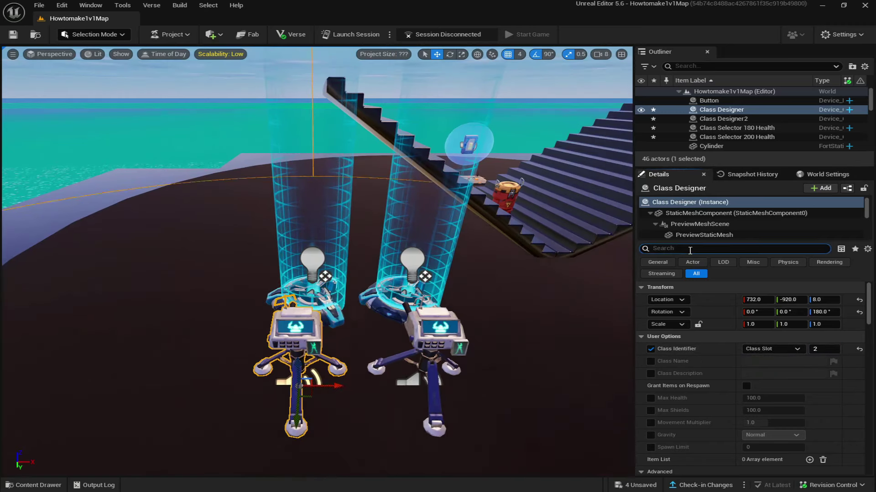
Step: Enable Max Shields and Starting Shield Percentage on the original Class Designer, set the percentage to 100, and adjust Max Shields for the 180 Health class
click(690, 250)
text(shield)
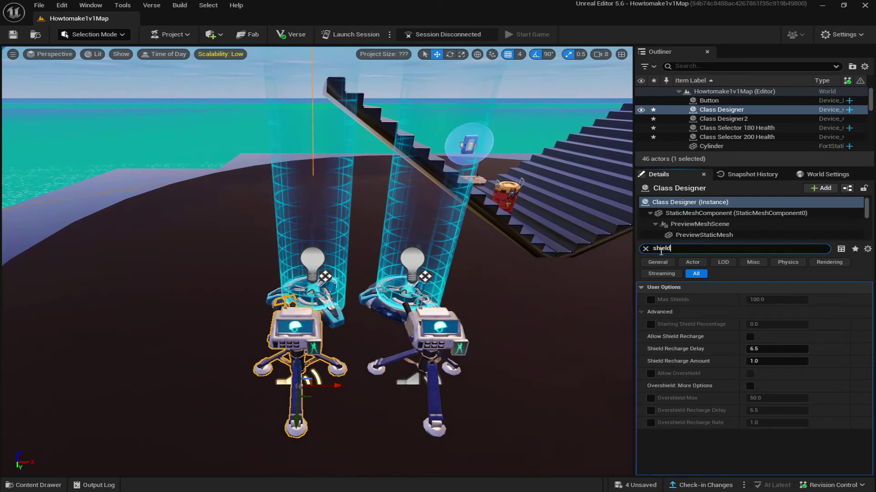
click(650, 300)
click(650, 324)
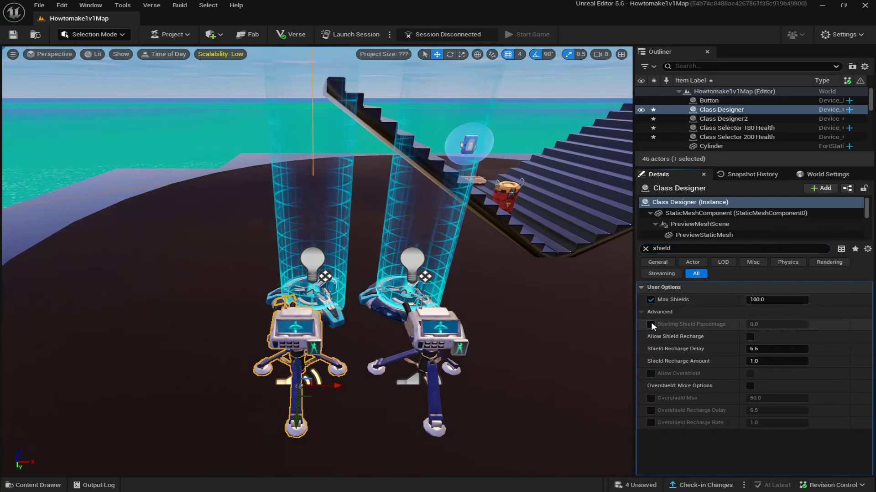
drag(753, 325, 803, 324)
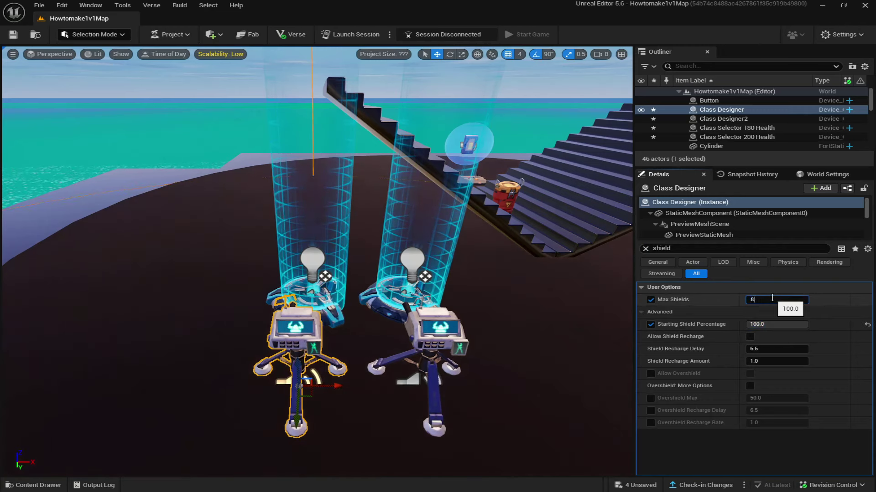
Step: Enable Class to Switch to on Class Selector 200 Health and set it to Class Slot 3
key(s)
right_drag(456, 260, 458, 214)
key(w)
key(s)
key(w)
key(w)
key(s)
right_drag(391, 303, 392, 320)
key(w)
click(391, 302)
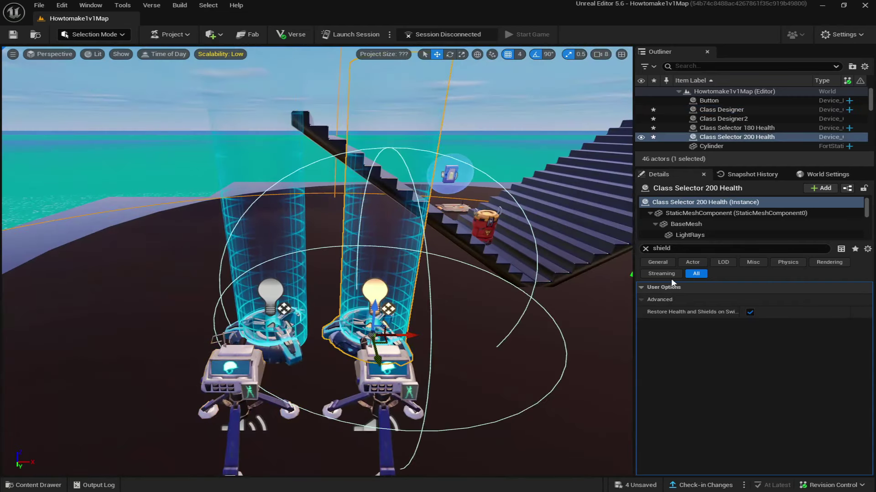
click(645, 249)
click(650, 349)
click(759, 349)
click(757, 362)
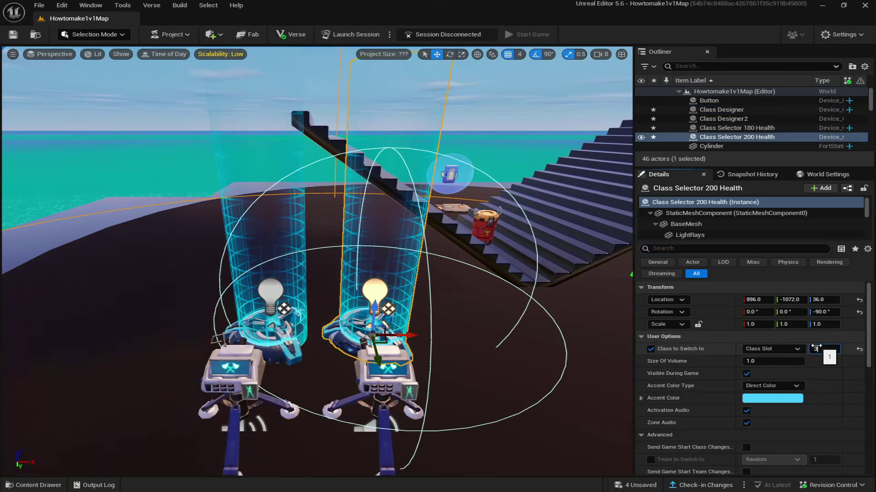
Step: Configure Class Designer2 with Class Slot 3, Max Shields 100 and Starting Shield Percentage 100, and save the map
click(393, 382)
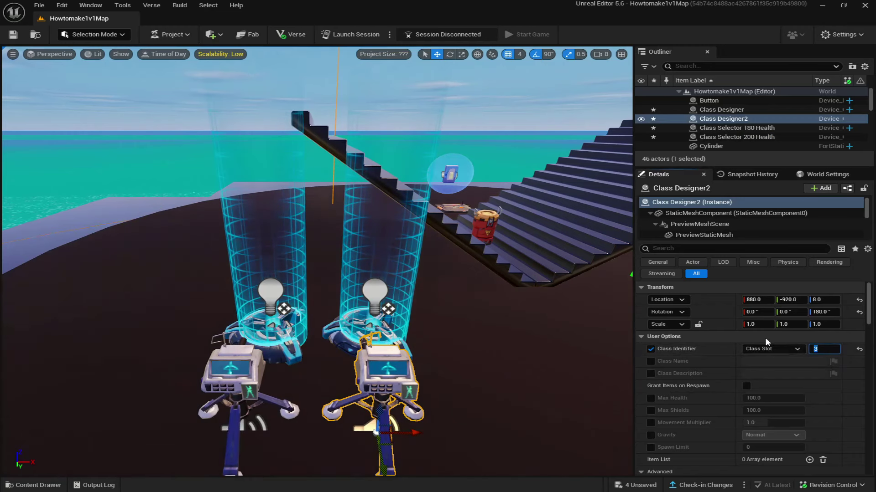
click(689, 249)
text(shield)
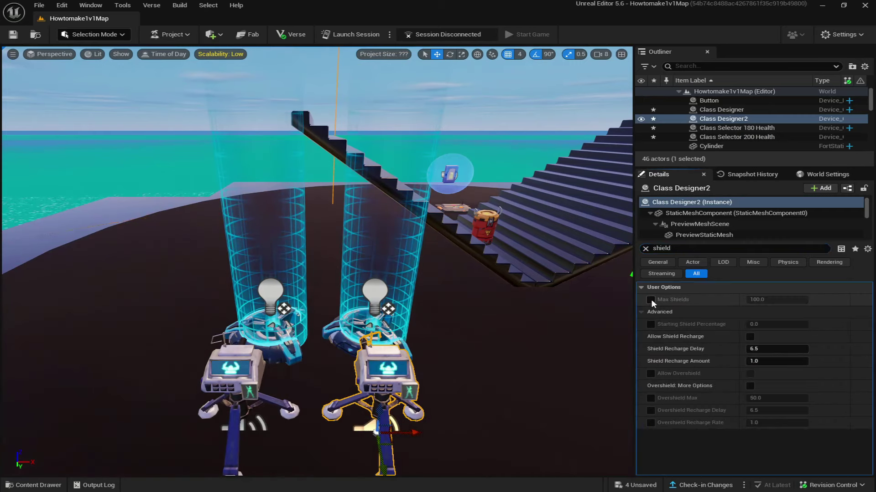
click(651, 299)
click(651, 324)
drag(751, 325, 752, 324)
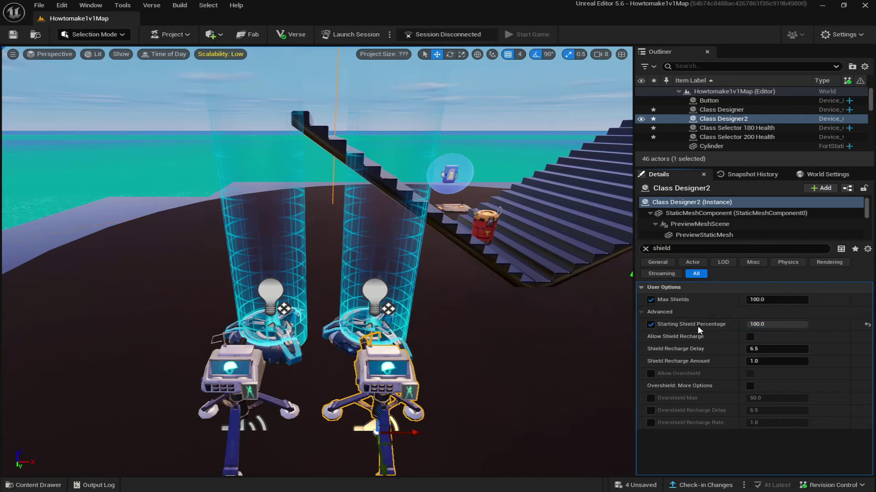
click(636, 485)
click(517, 361)
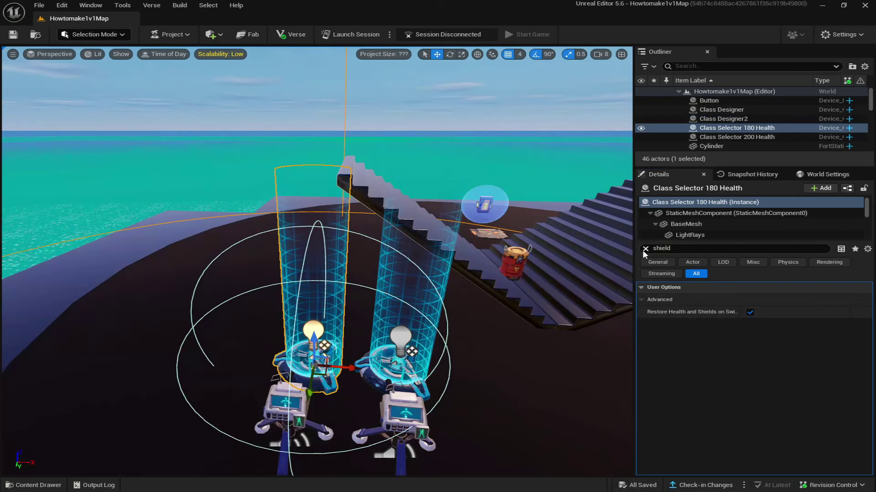
Step: Bind Change Player to Class on Class Selector 180 Health to Mutator Zone 180 Health's On Player Entering Zone event
click(645, 249)
scroll(692, 368, down, 10)
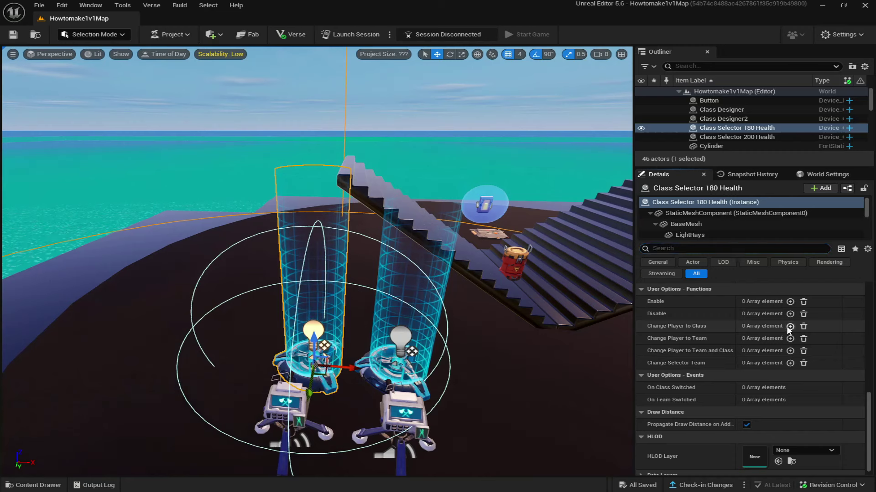
click(790, 326)
click(719, 339)
text(mut)
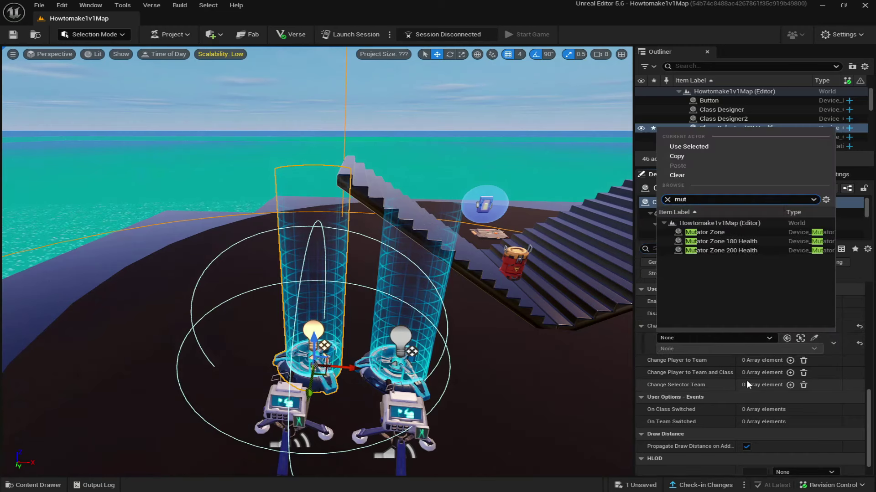
click(738, 242)
click(676, 349)
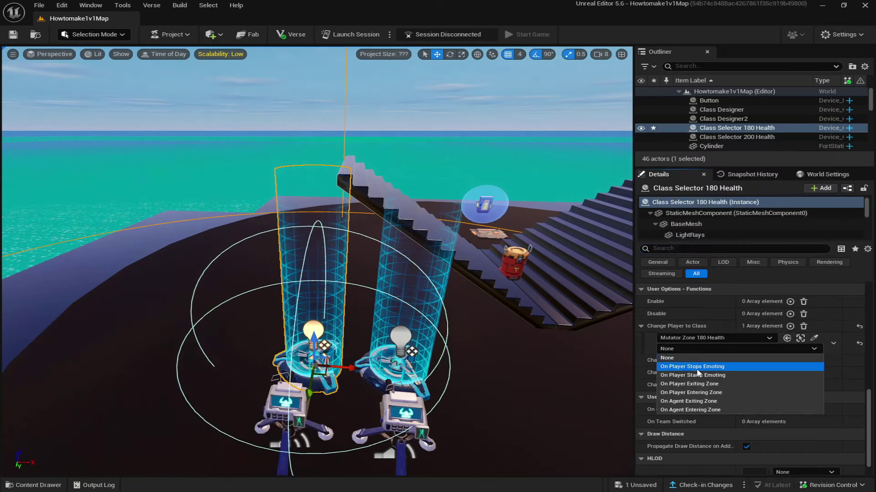
click(694, 395)
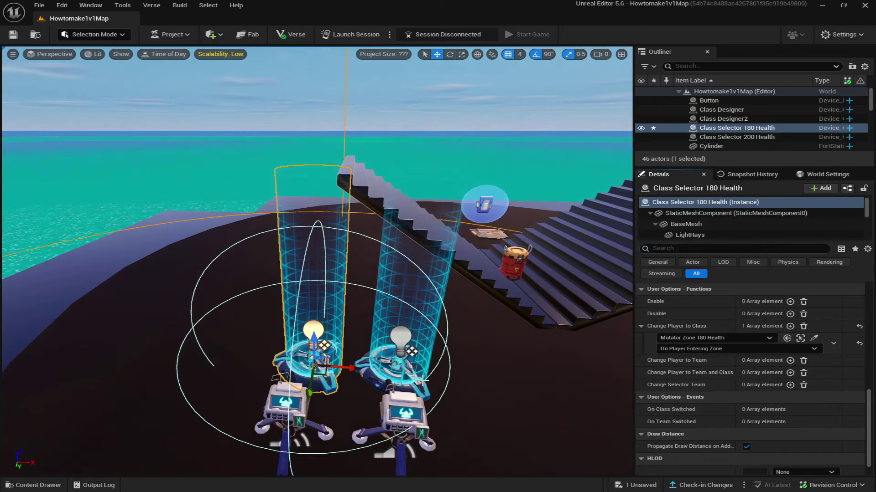
Step: Bind Change Player to Class on Class Selector 200 Health to Mutator Zone 200 Health's On Player Entering Zone event, and save
click(398, 335)
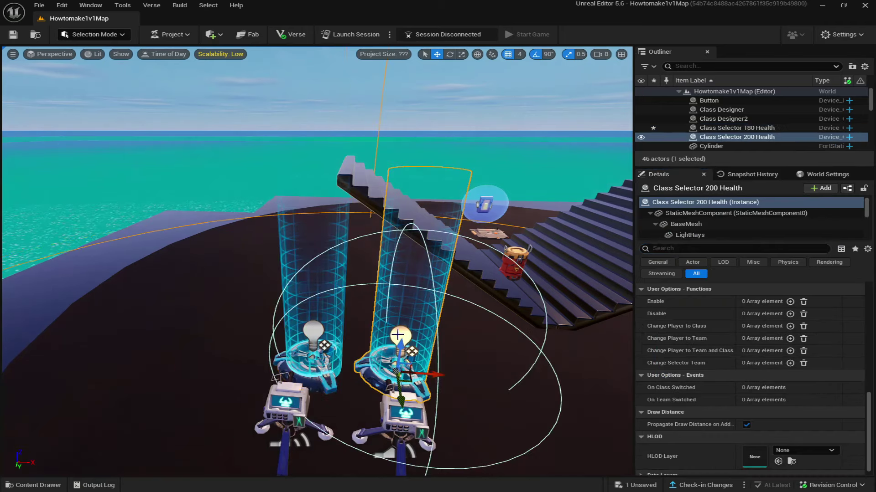
click(790, 326)
click(733, 339)
text(mut)
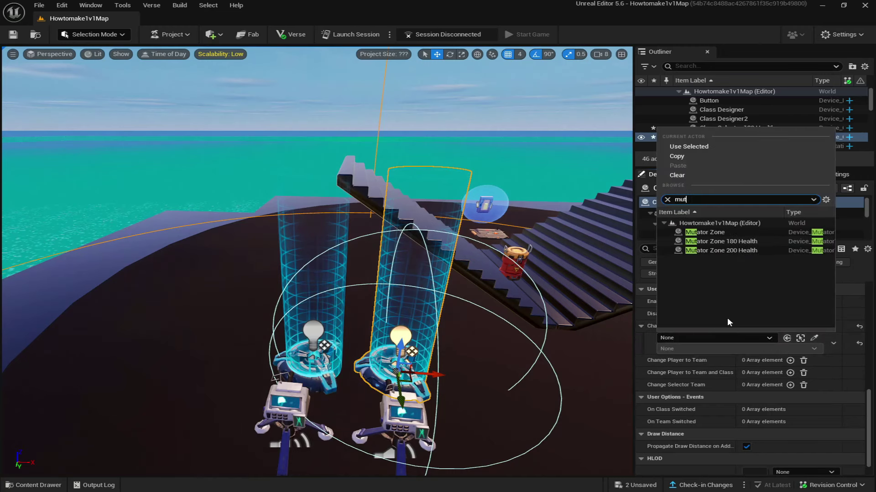
click(721, 251)
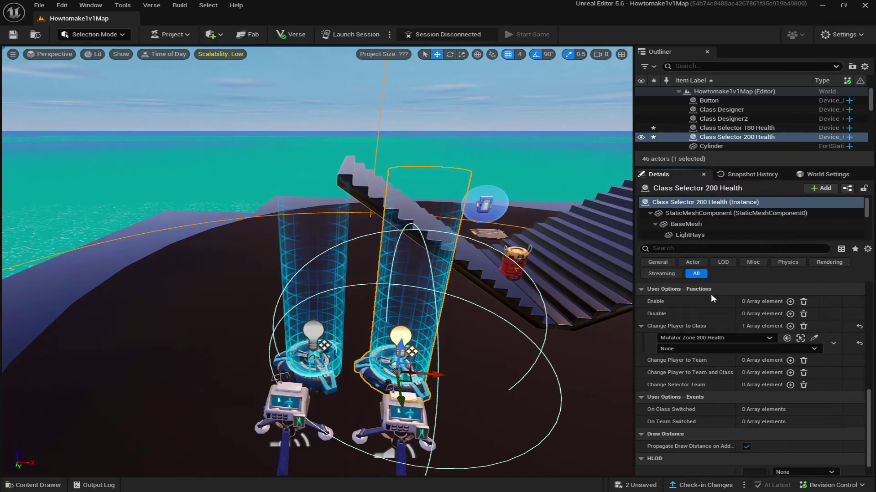
click(679, 349)
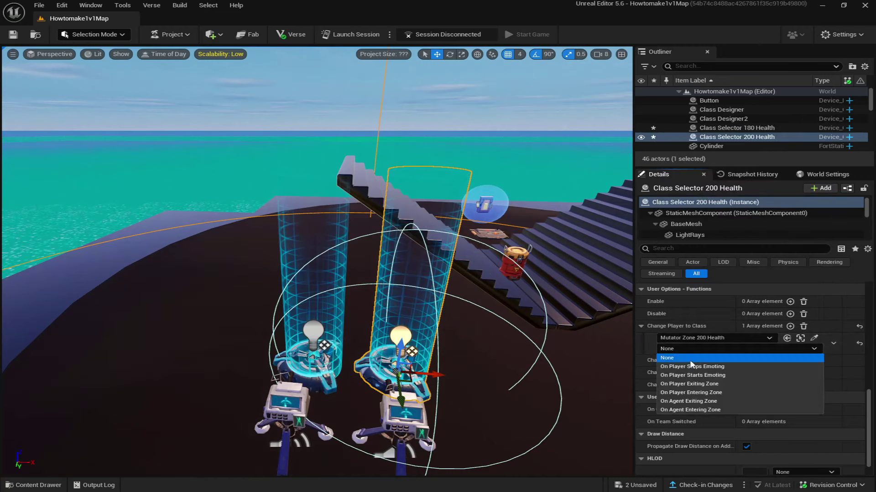
click(691, 393)
click(635, 485)
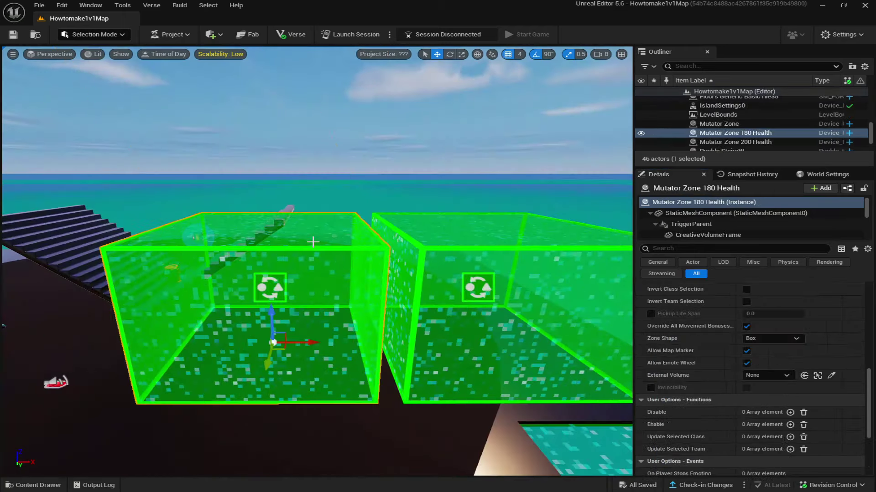
Step: Change the Enabled on Phase option of the 180 Health and 200 Health Mutator Zones together
scroll(702, 332, up, 5)
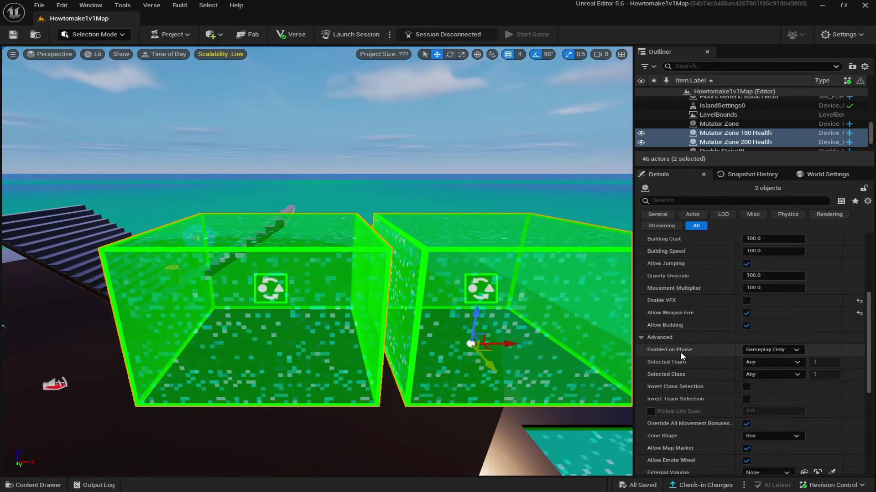
click(774, 350)
click(775, 360)
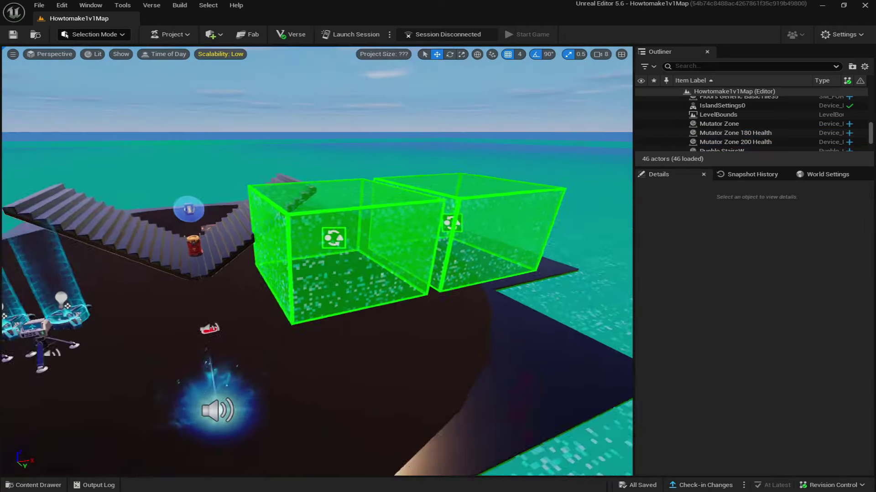
Step: Bind Mutator Zone 180 Health's Enable function to the Switch's On Turned On event
mouse_move(311, 182)
right_down()
mouse_move(219, 184)
mouse_move(379, 221)
right_up()
click(318, 268)
drag(319, 268, 281, 253)
right_drag(308, 253, 309, 274)
drag(308, 253, 325, 235)
right_drag(377, 260, 377, 291)
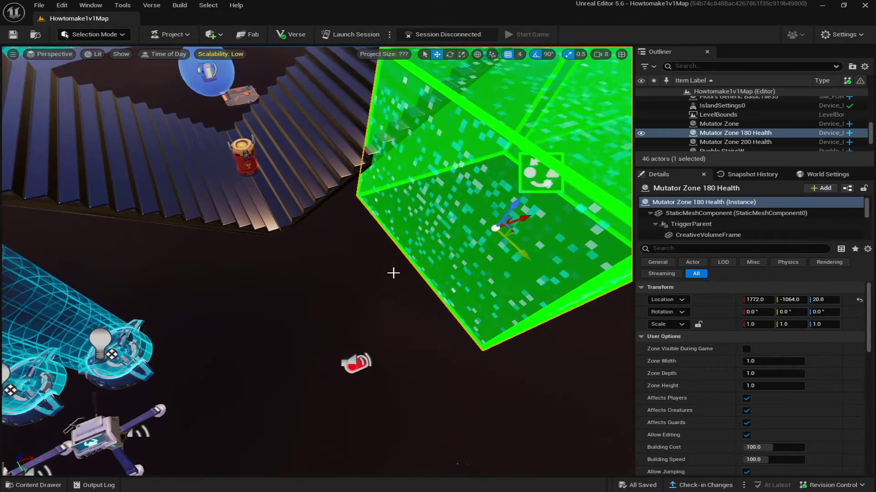
scroll(683, 368, down, 5)
scroll(681, 371, down, 3)
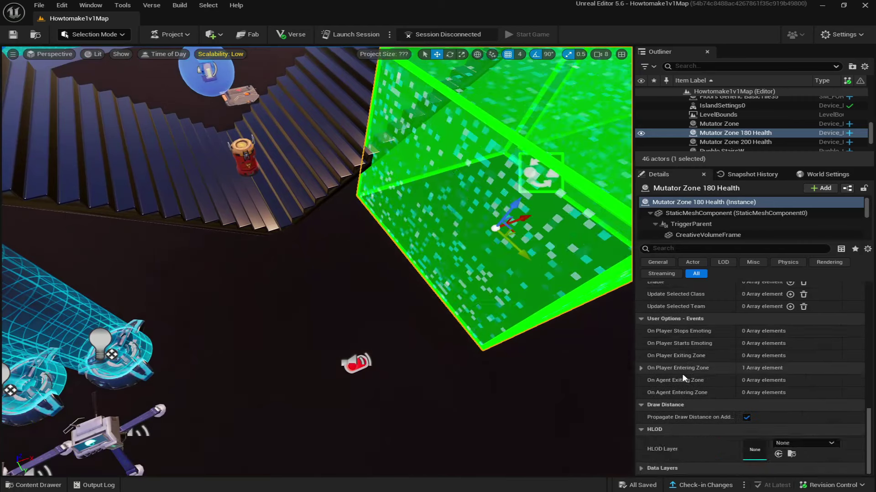
click(789, 340)
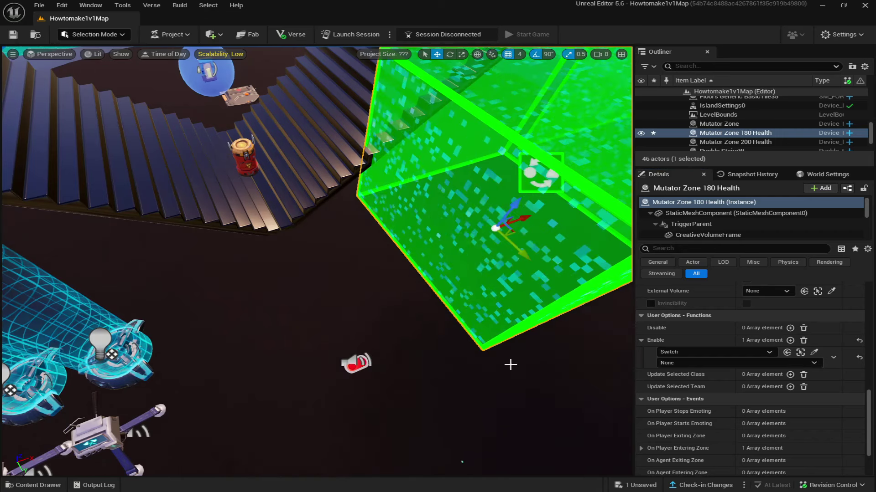
click(674, 363)
click(686, 382)
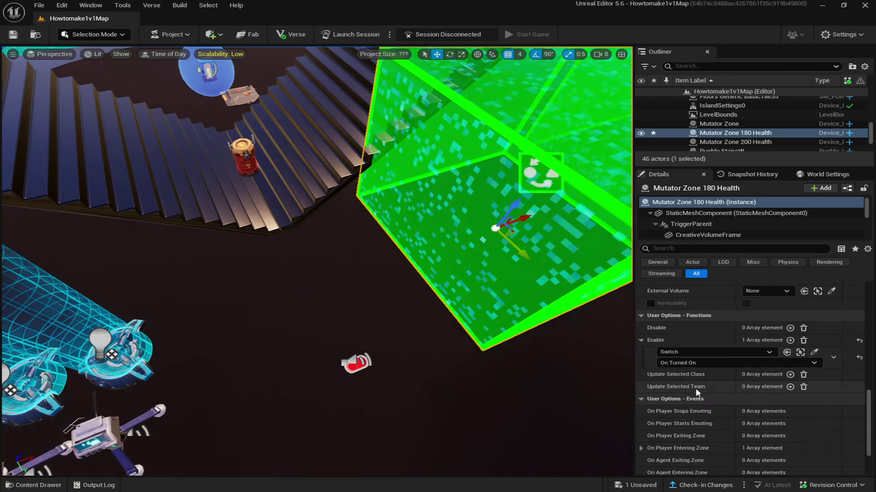
Step: Bind Mutator Zone 180 Health's Disable function to the Switch's On Turned Off event
click(790, 328)
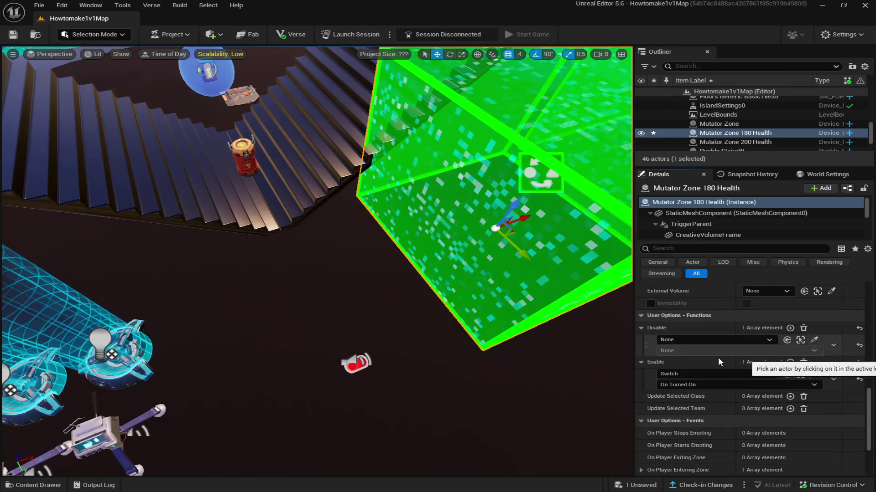
click(356, 363)
click(678, 351)
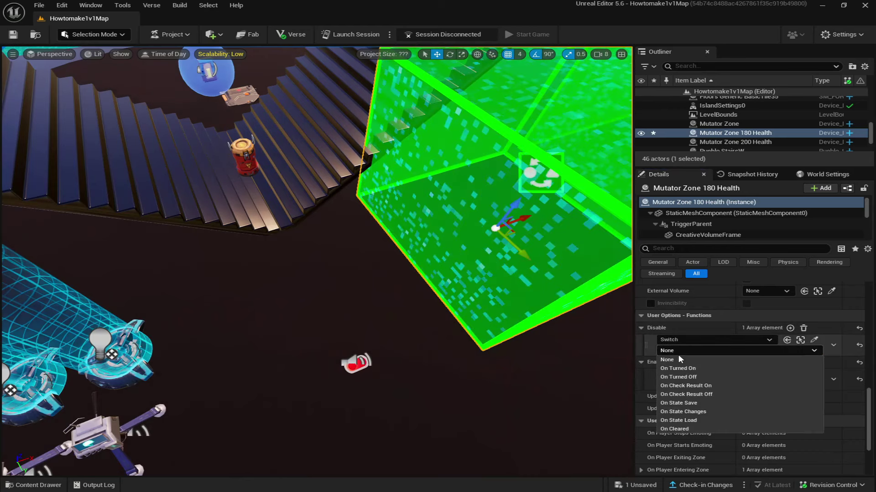
click(685, 377)
Step: Bind Mutator Zone 200 Health's Enable function to the Switch's On Turned Off event
key(f)
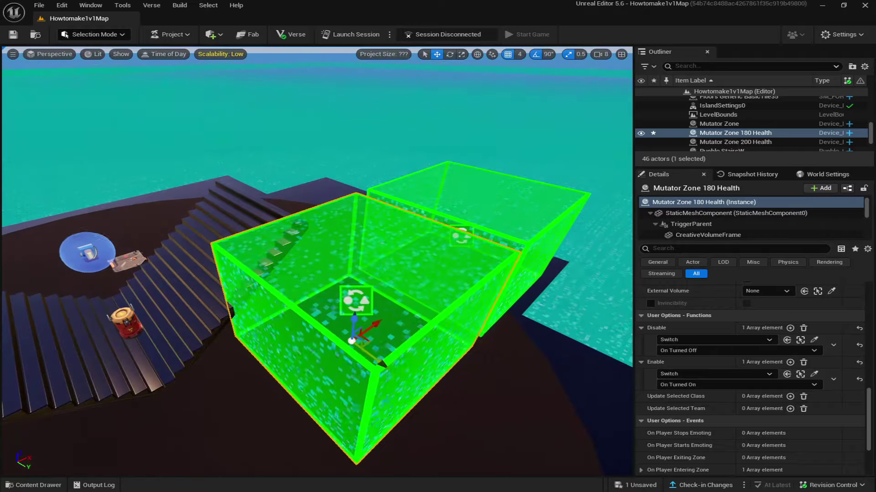
click(504, 257)
key(f)
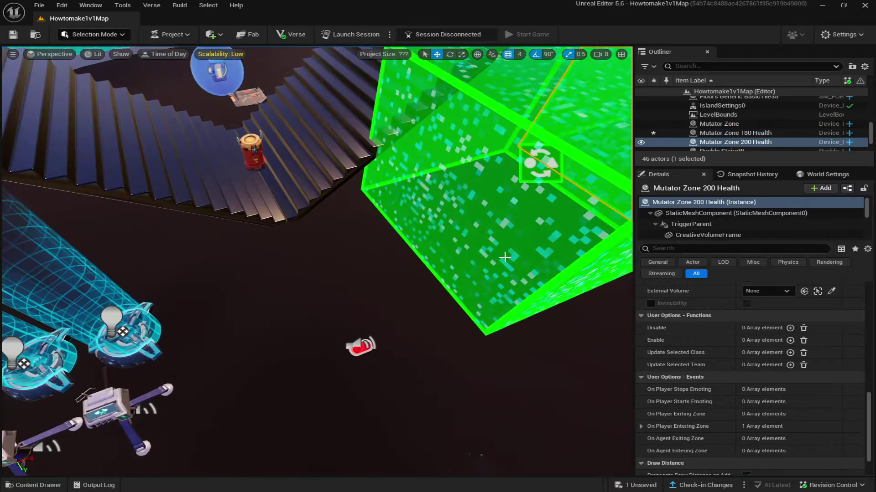
click(790, 340)
click(814, 352)
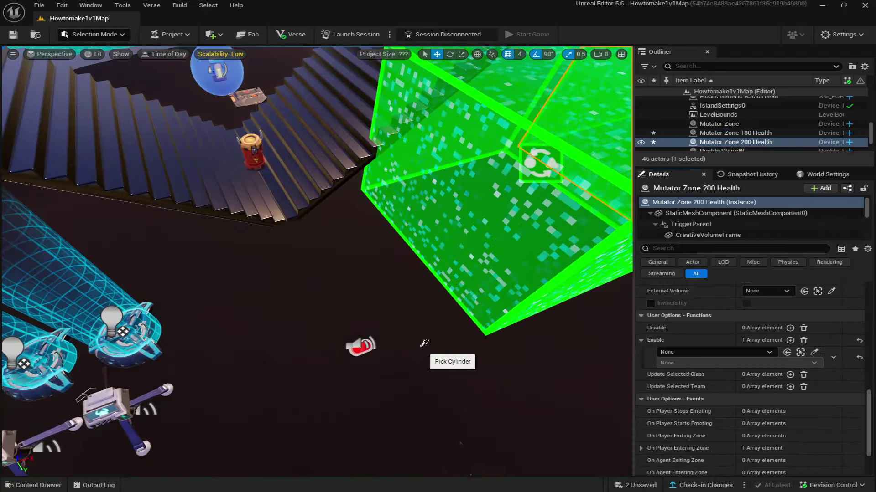
click(360, 347)
click(672, 363)
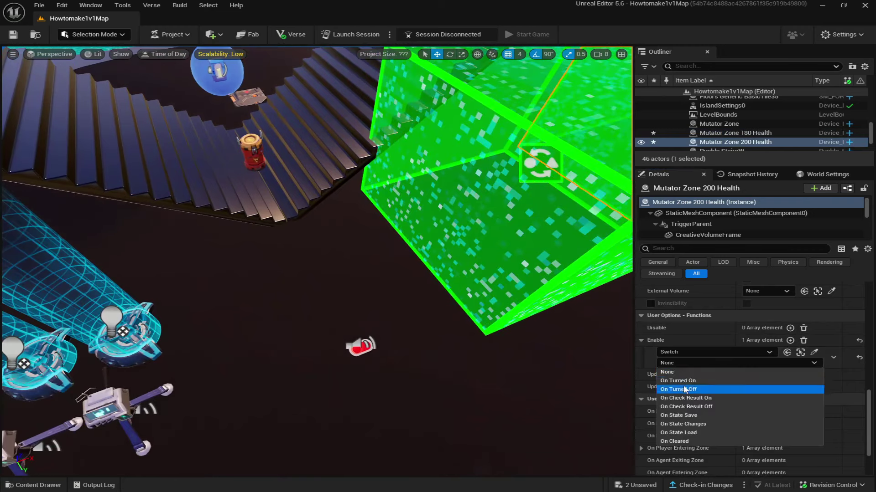
click(684, 389)
Step: Bind Mutator Zone 200 Health's Disable function to the Switch's On Turned On event, and save the map
click(789, 328)
click(814, 341)
click(361, 348)
click(670, 351)
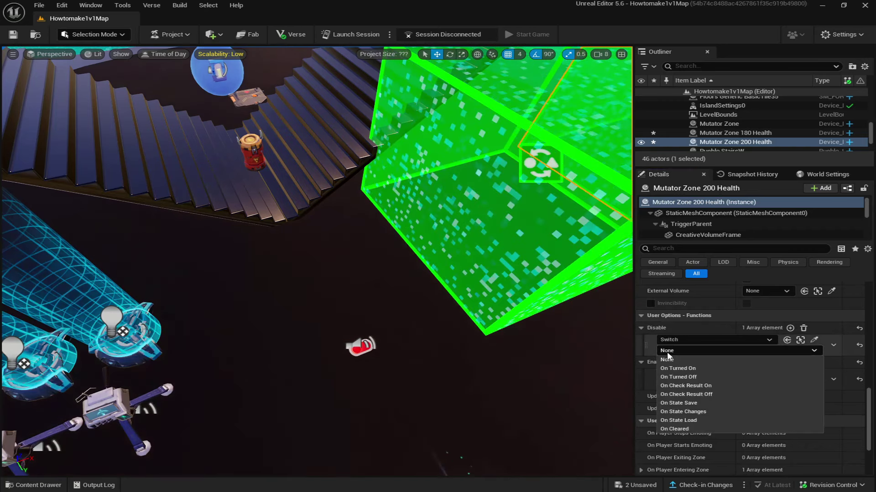
click(688, 369)
click(636, 486)
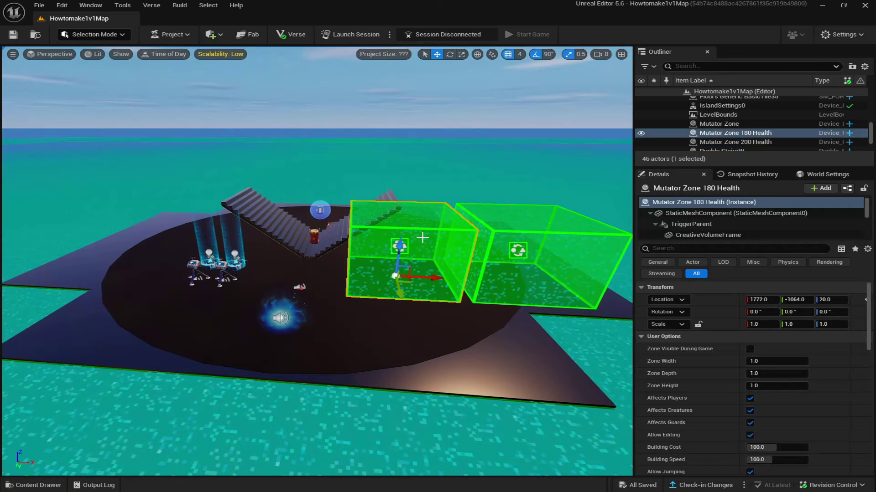
Step: Move the 180 Health and 200 Health Mutator Zones near the arena's centre so they overlap, at about X 1396 and X 1432
ctrl+click(530, 239)
drag(543, 282, 362, 269)
click(363, 270)
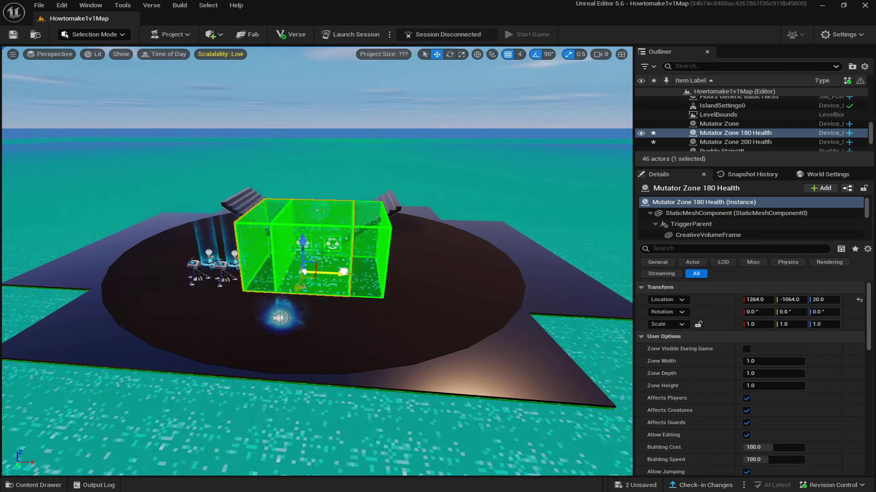
ctrl+click(392, 239)
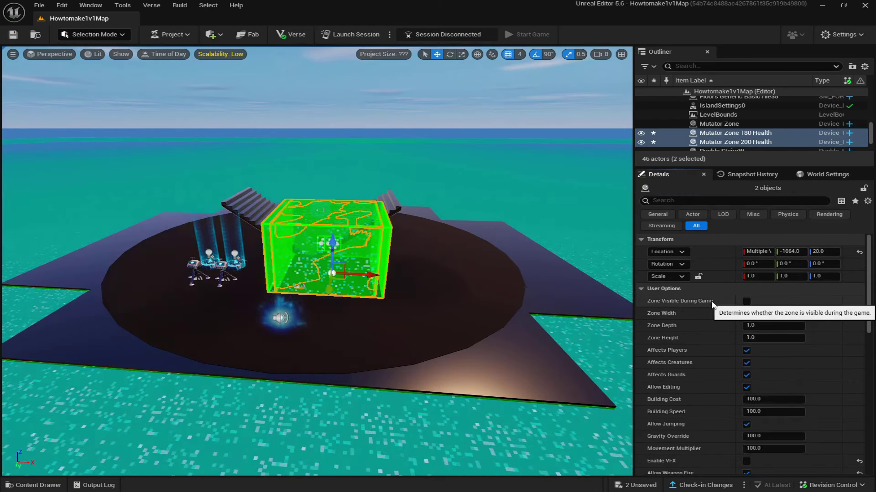
Step: Set Zone Width, Zone Depth and Zone Height to 100 for both health Mutator Zones, and save the map
key(Return)
click(757, 326)
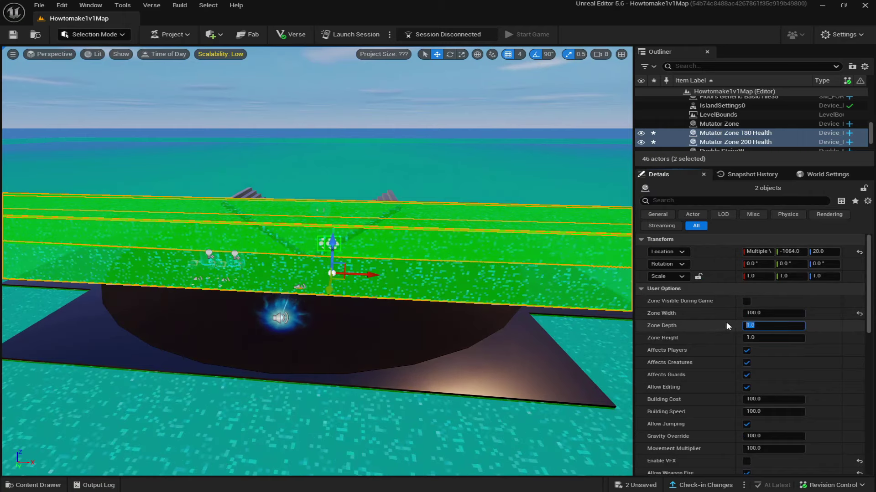
text(100)
key(Return)
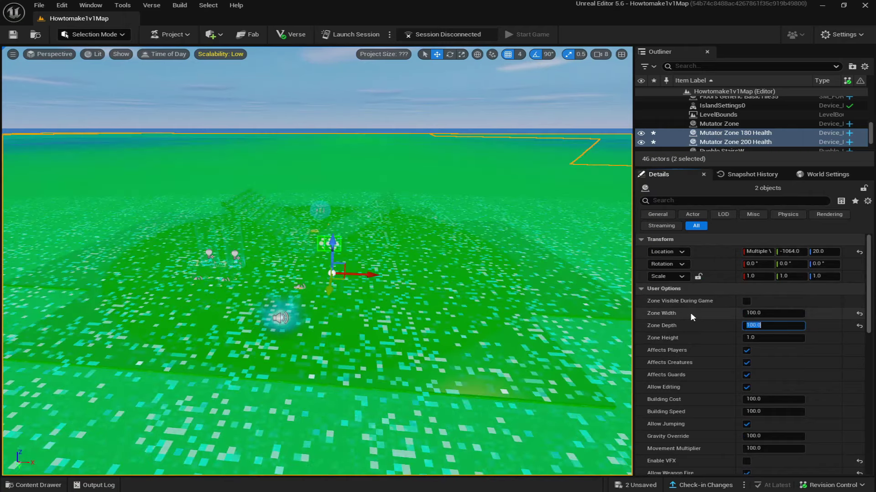
key(Tab)
text(100)
key(Return)
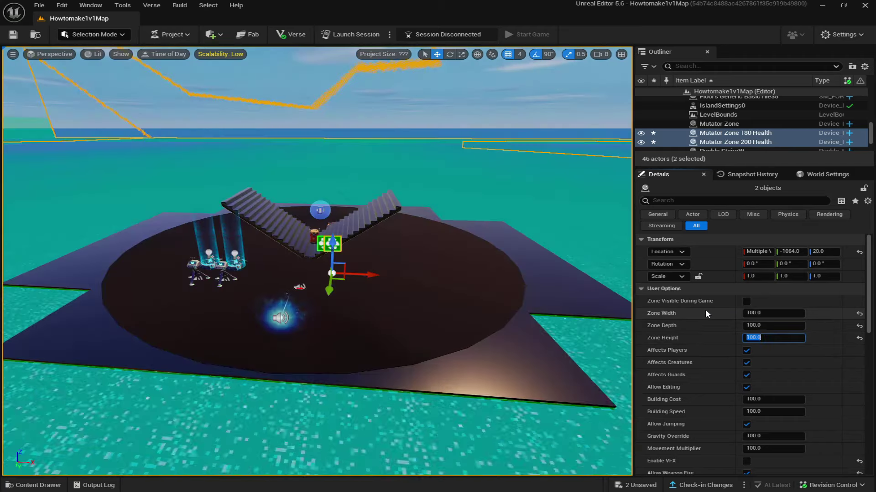
double_click(736, 132)
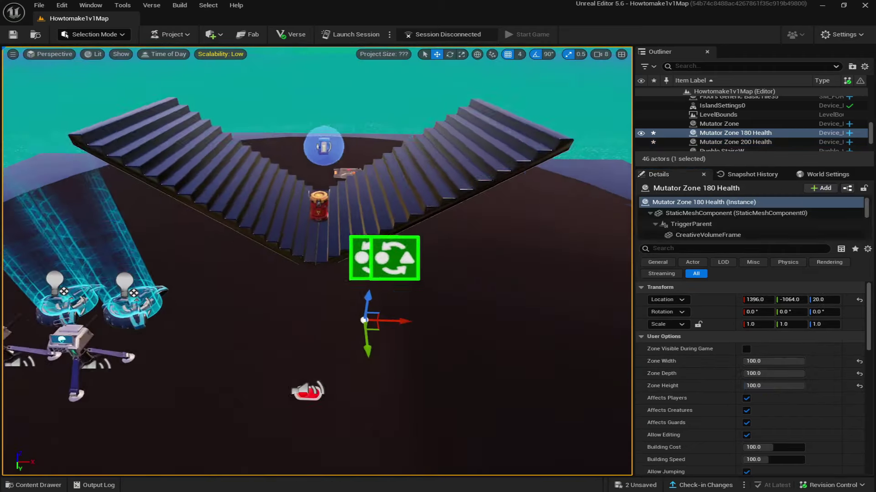
scroll(396, 332, up, 5)
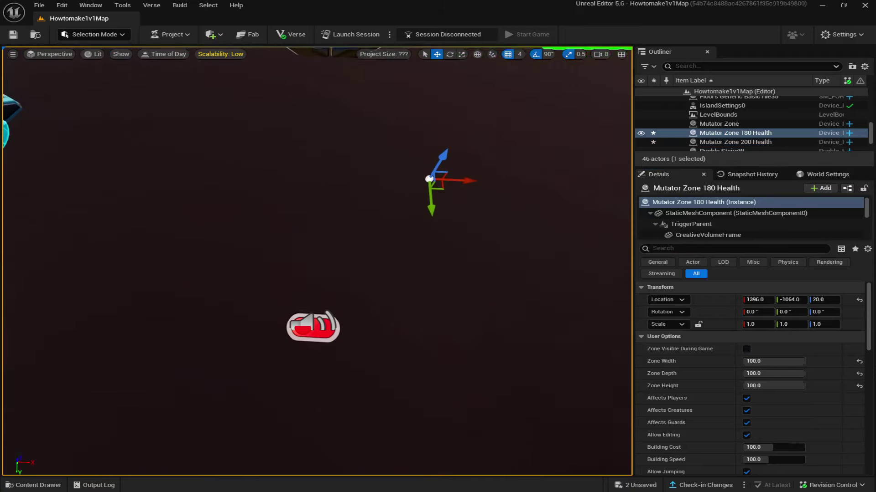
key(ctrl+s)
scroll(369, 209, down, 8)
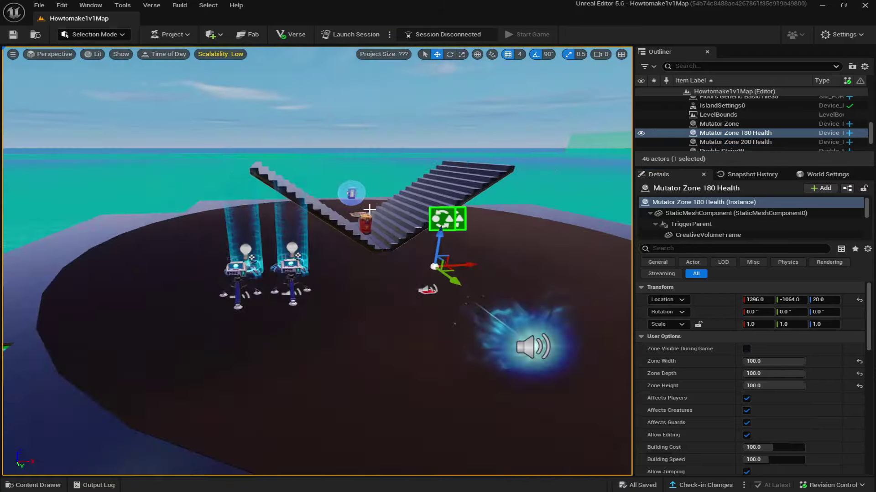
Step: Place a Plane shape on the arena floor behind the stairs and rotate it 90° so it stands upright
scroll(369, 209, up, 10)
click(212, 35)
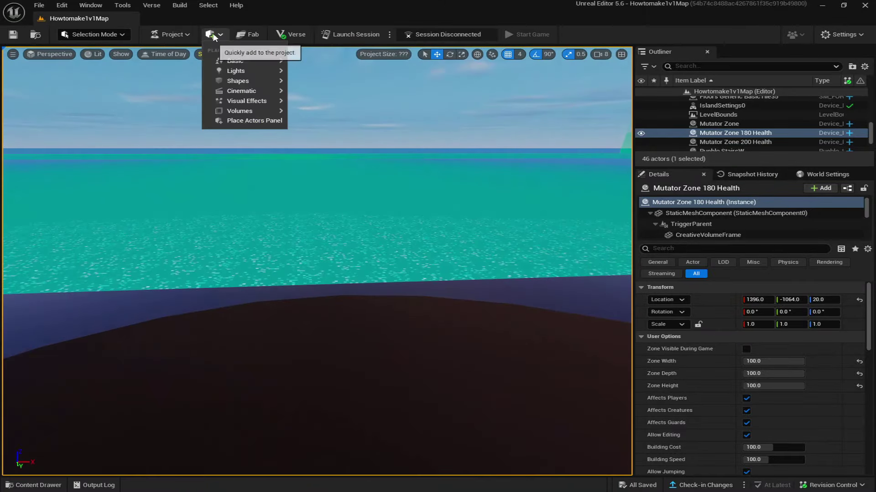
mouse_move(244, 84)
drag(336, 133, 349, 409)
click(450, 54)
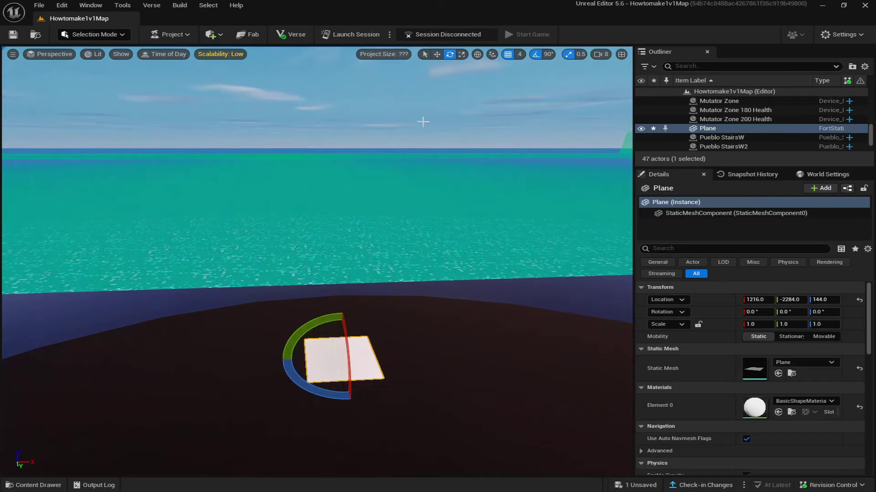
drag(349, 332, 344, 414)
right_drag(344, 415, 344, 414)
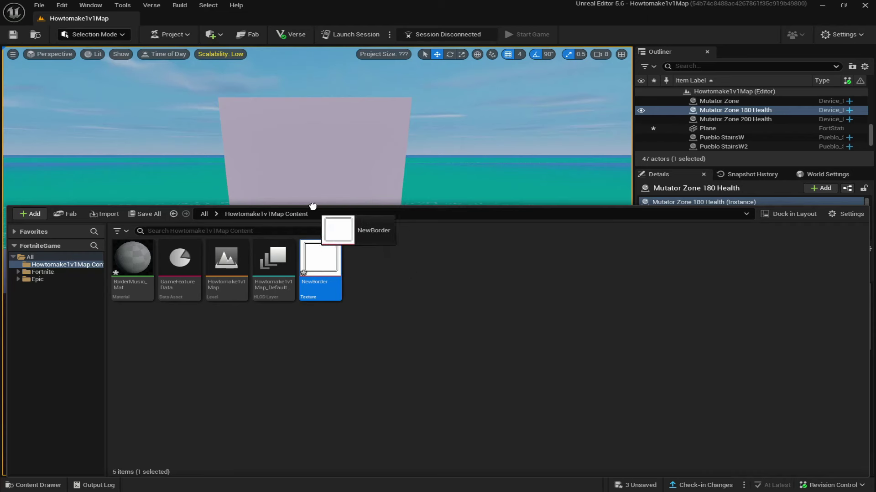
Step: Apply the NewBorder texture to the plane and scale it to 4.0 by 3.0
drag(311, 154, 322, 170)
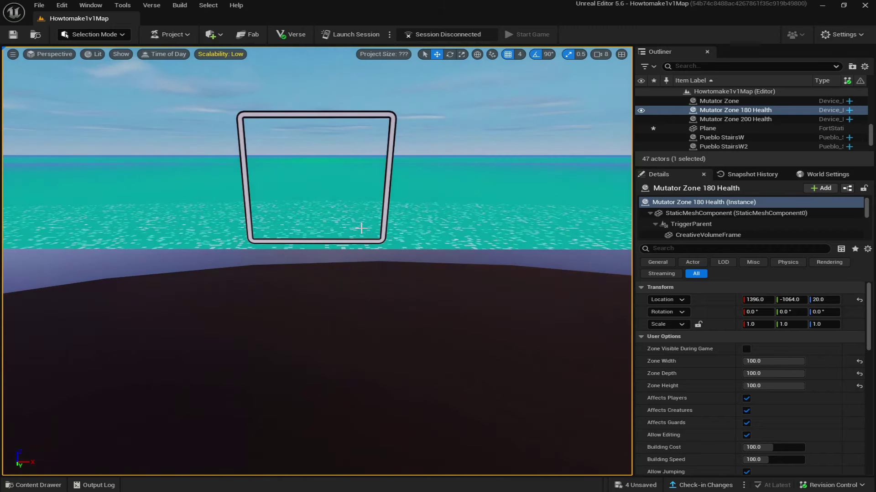
click(361, 228)
key(r)
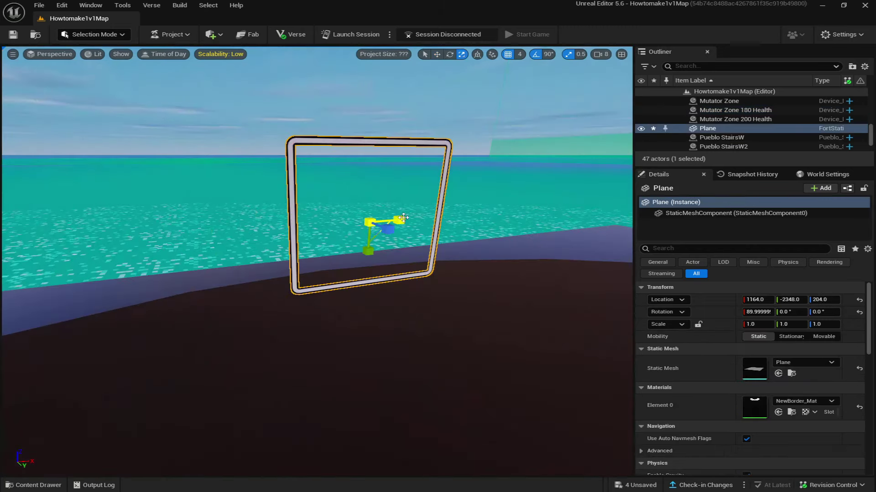
drag(404, 217, 381, 223)
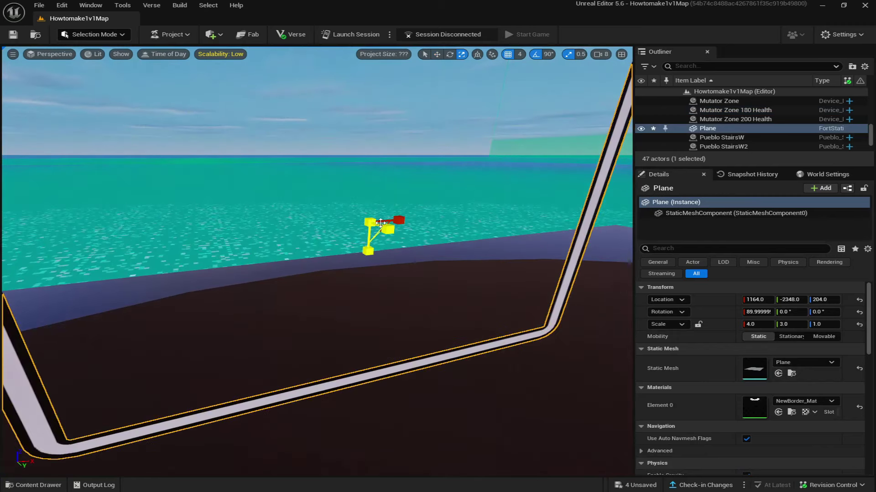
Step: Move the plane along X to about 1272 so it is centred behind the Reset Builds button
click(435, 55)
key(s)
right_drag(410, 137, 392, 128)
key(w)
drag(307, 164, 337, 165)
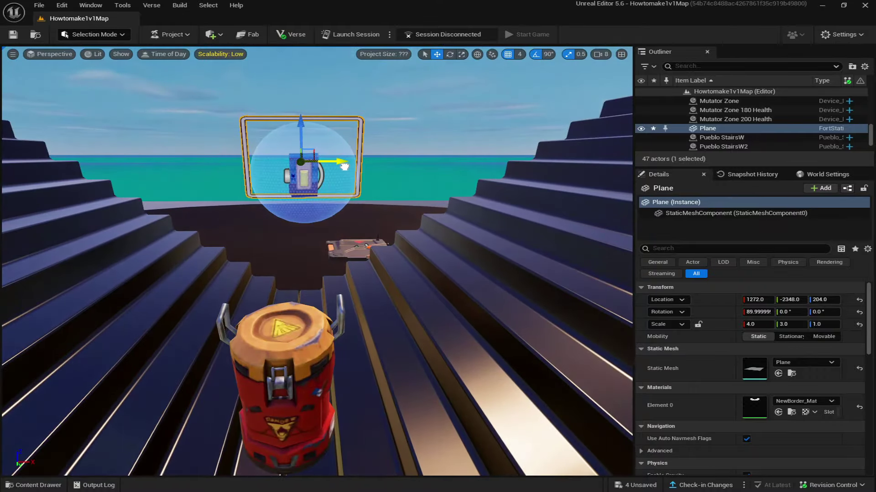
Step: Undo the accidental scaling of the Reset Builds button and enlarge the border plane to a scale of 6.0 by 4.0
click(303, 177)
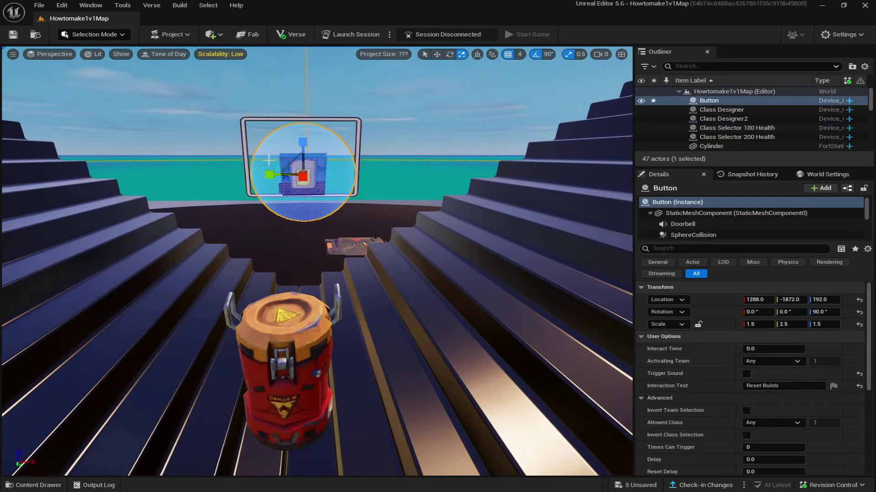
key(ctrl+z)
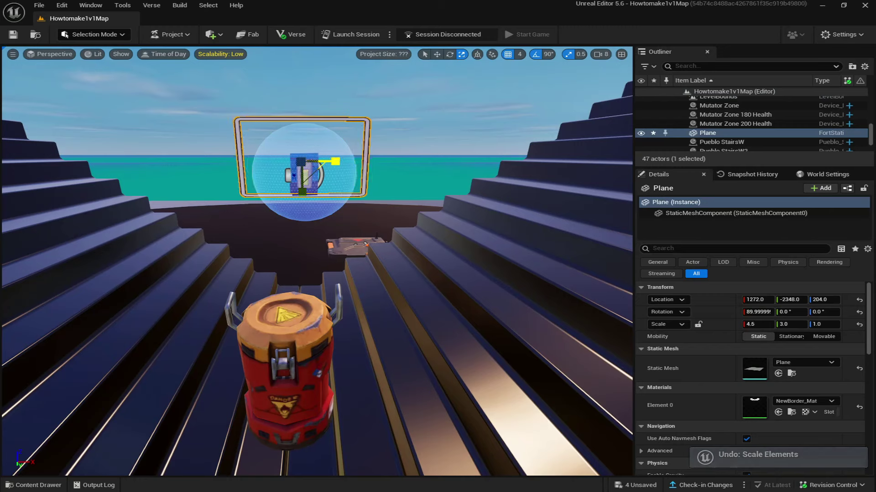
drag(335, 161, 347, 161)
drag(302, 192, 302, 202)
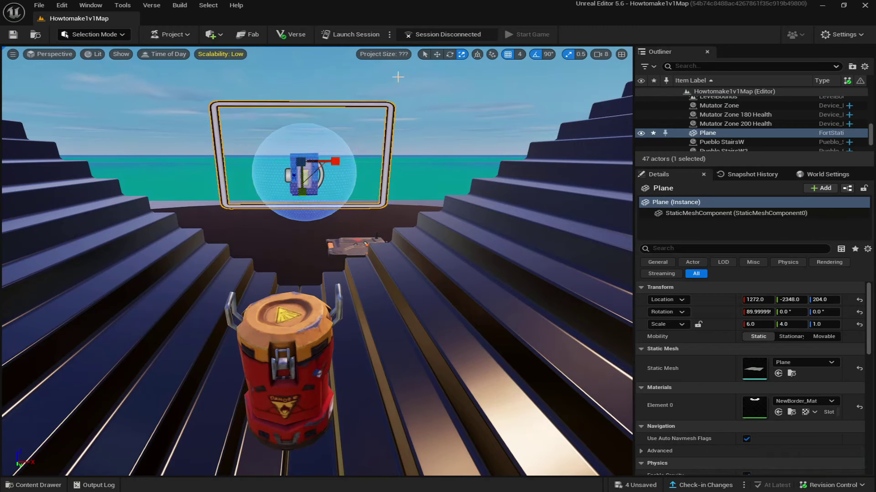
Step: Lower the border plane to Z 192 and move it along Y farther back from the Reset Builds button
drag(299, 124, 299, 119)
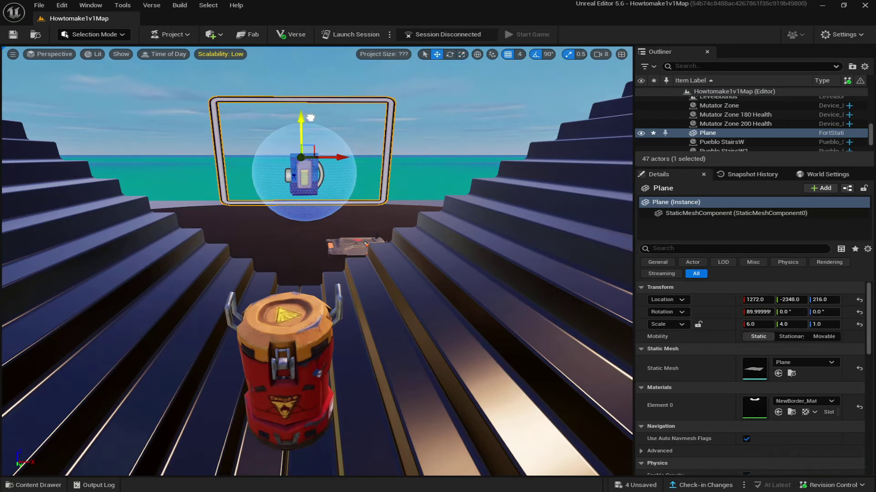
right_drag(299, 120, 361, 140)
mouse_move(377, 168)
mouse_down()
mouse_move(377, 204)
mouse_move(377, 178)
mouse_up()
right_drag(377, 177, 401, 210)
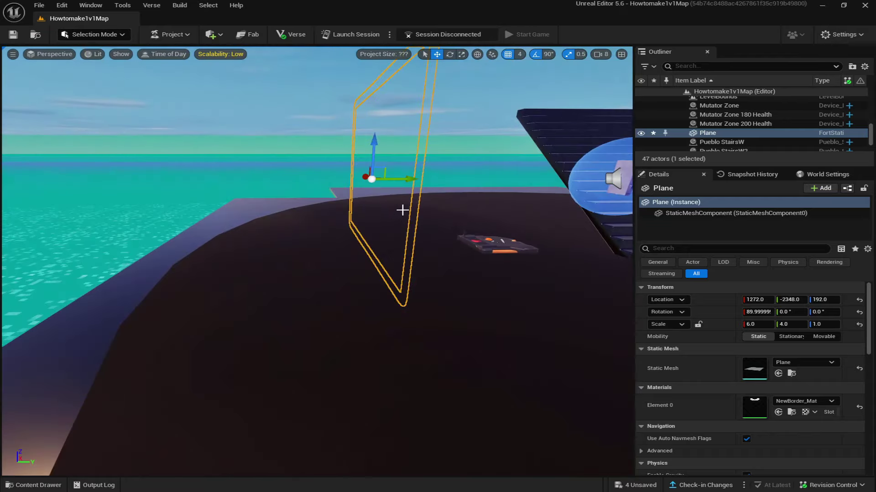
drag(402, 180, 324, 186)
right_drag(324, 185, 324, 186)
drag(418, 213, 378, 214)
right_drag(378, 214, 380, 209)
click(459, 213)
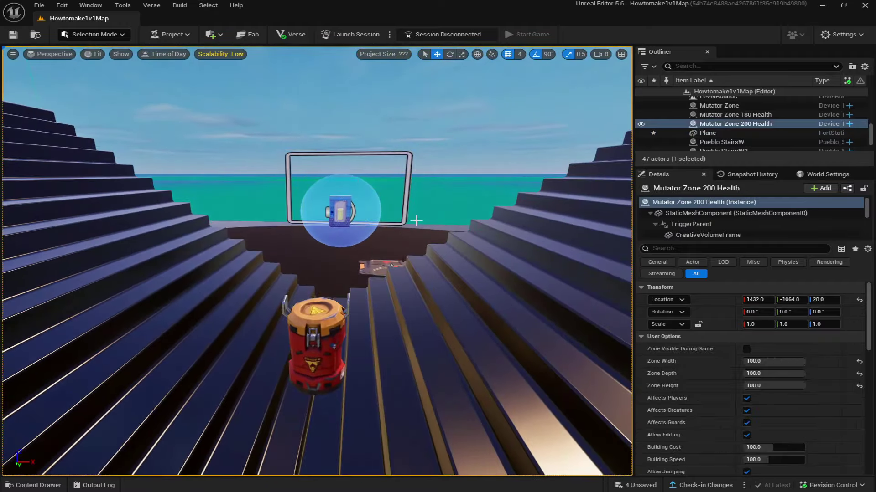
Step: Find the Item Placer device in the Fortnite content and place one on the ground in front of the border plane
mouse_move(408, 238)
right_down()
mouse_move(438, 239)
mouse_move(399, 242)
right_up()
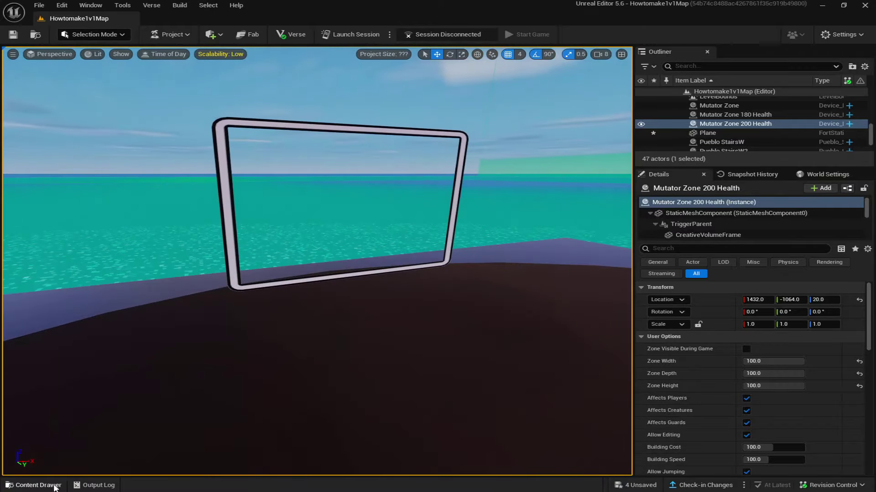
click(36, 485)
click(67, 273)
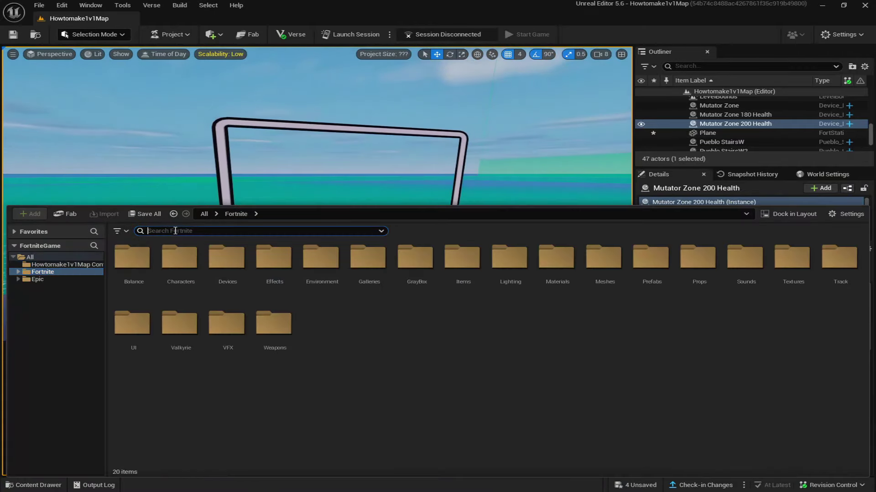
text(item placer)
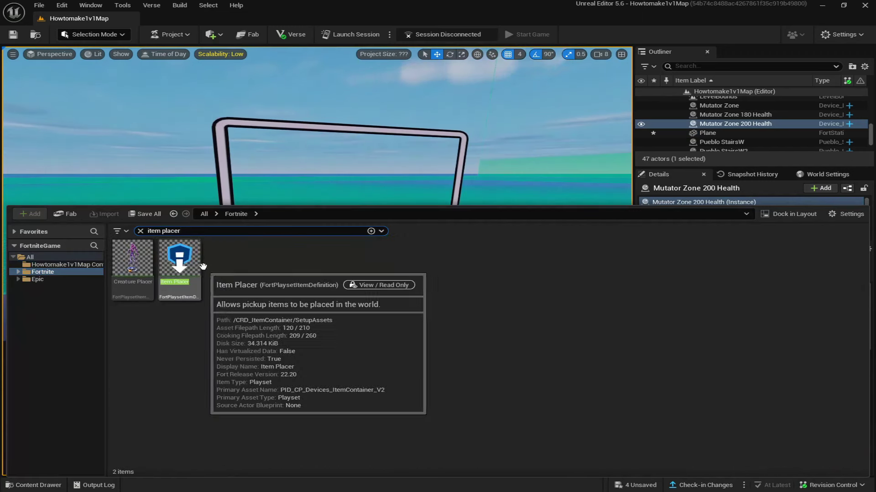
click(186, 270)
drag(421, 191, 396, 338)
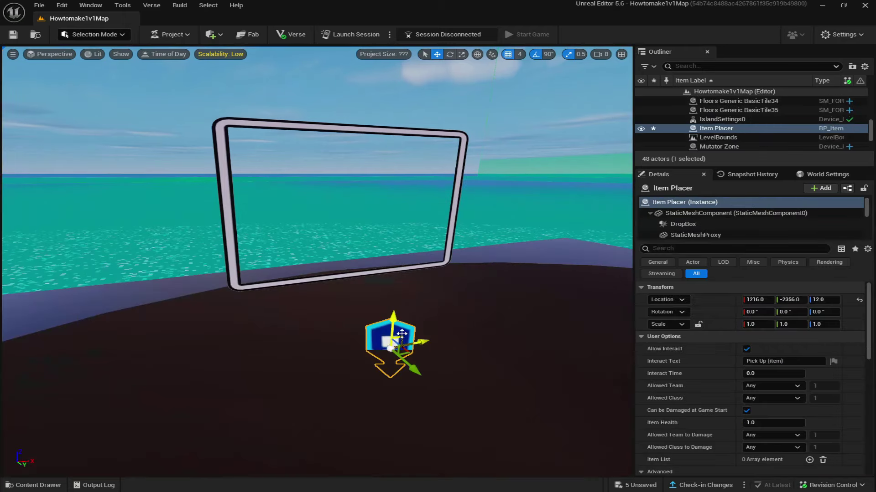
right_drag(399, 337, 401, 337)
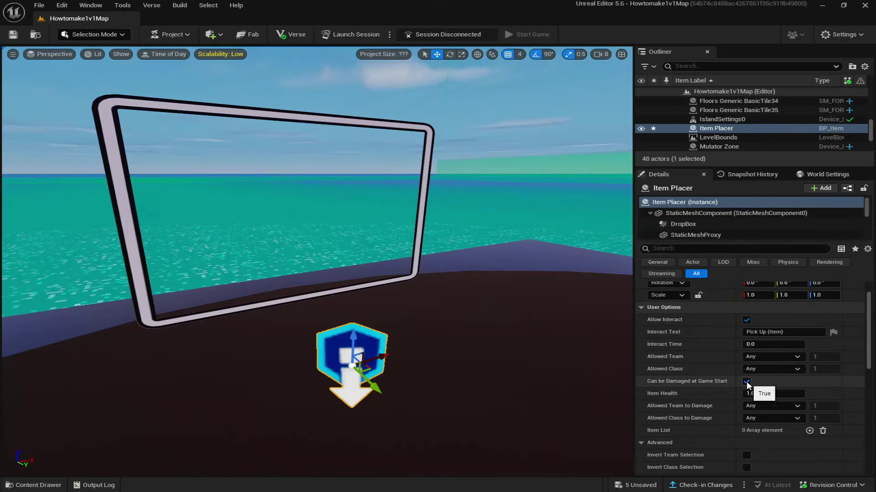
Step: Turn off Can be Damaged at Game Start for the Item Placer and add Pump Shotgun L5 to its Item List
click(746, 382)
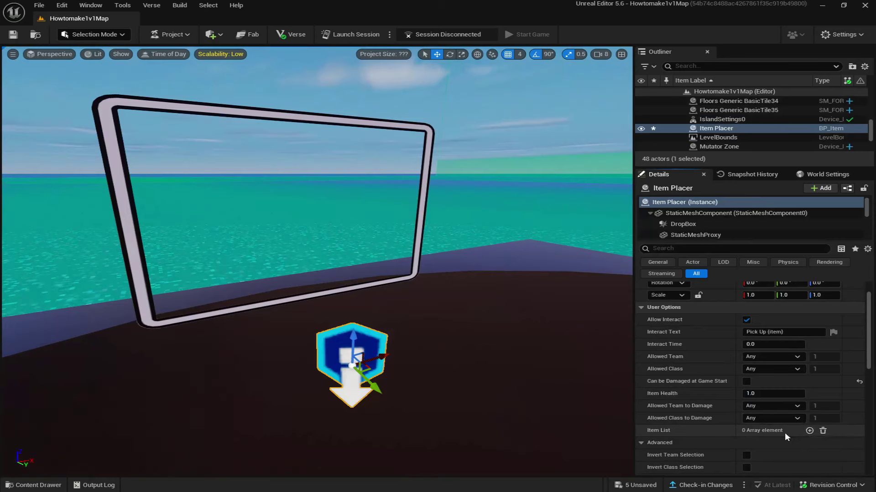
click(809, 430)
scroll(766, 411, down, 2)
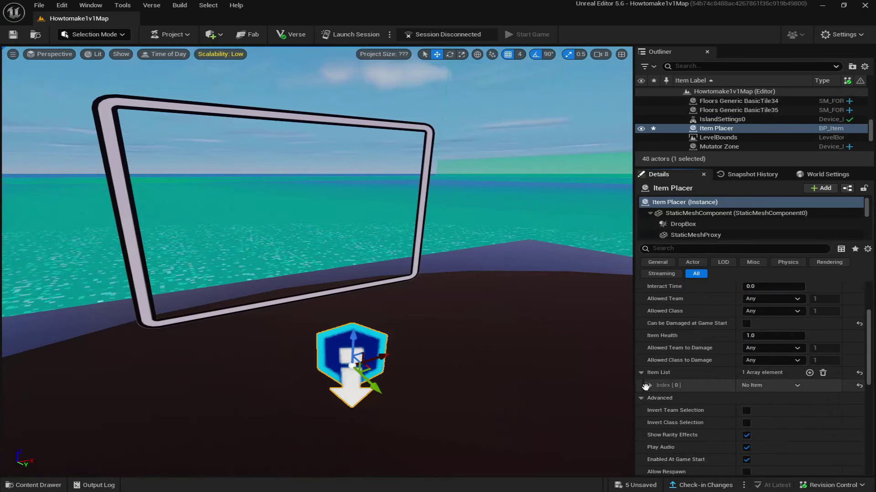
click(646, 386)
click(780, 399)
text(pu)
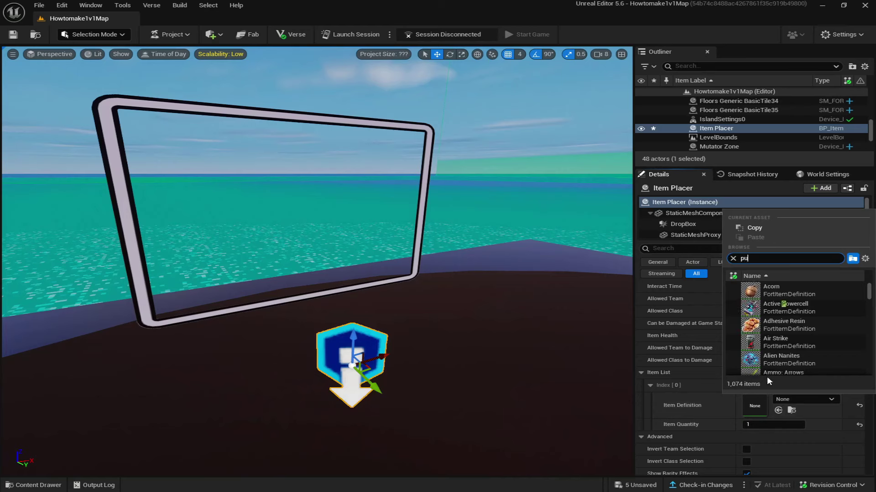
text(mp)
scroll(816, 338, down, 2)
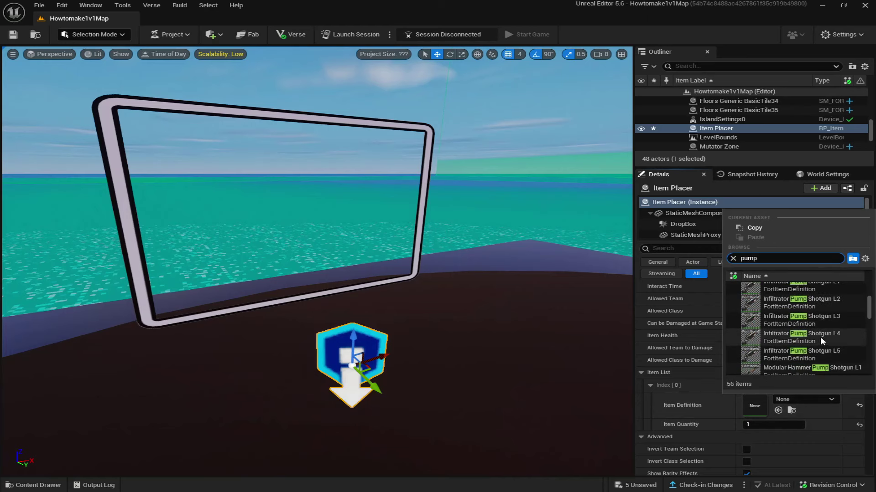
scroll(816, 338, down, 4)
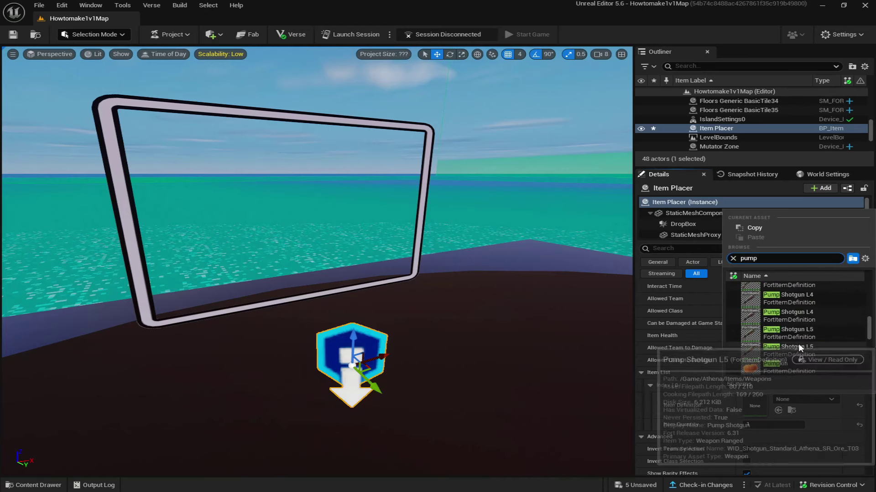
click(798, 347)
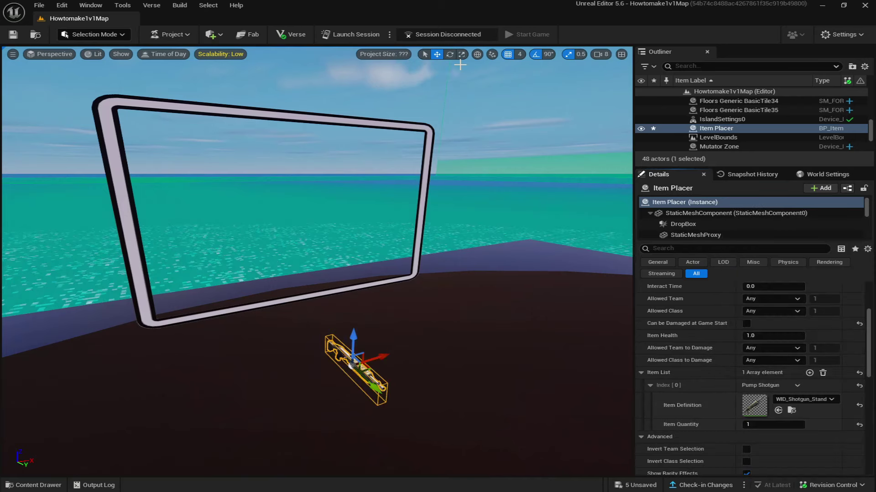
Step: Rotate the shotgun 90 degrees to lie parallel to the border plane and move it inside the frame near its left edge
click(449, 54)
drag(347, 404, 391, 336)
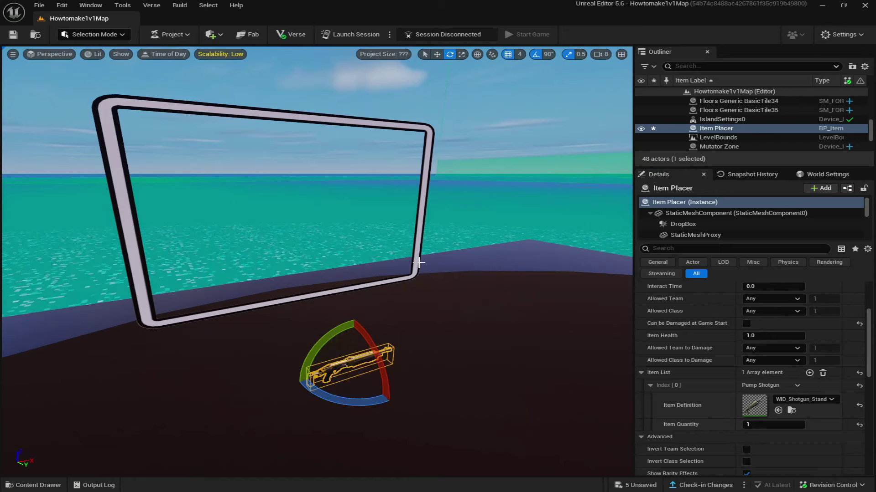
click(437, 55)
drag(372, 389, 276, 300)
right_drag(275, 300, 383, 300)
key(a)
key(q)
drag(363, 244, 387, 243)
key(d)
right_drag(398, 273, 370, 248)
right_drag(317, 272, 338, 275)
click(350, 279)
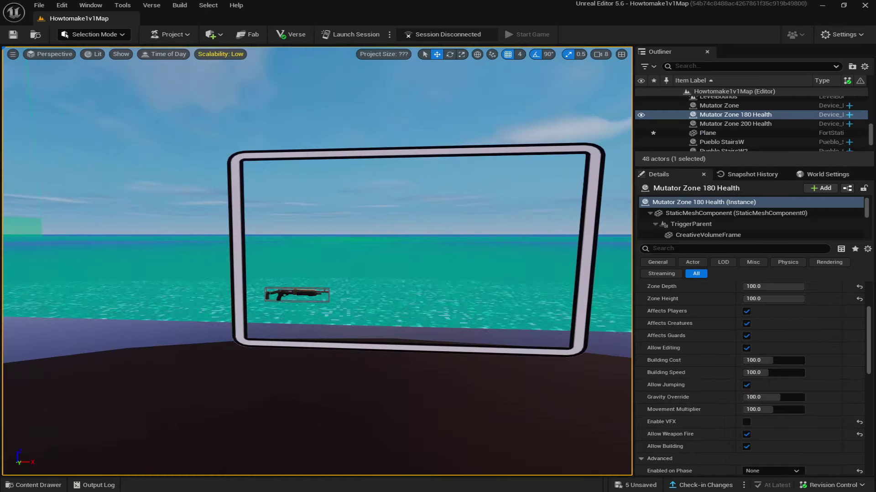
Step: Duplicate the shotgun's Item Placer along X and set the copy's item to a different Pump Shotgun variant
click(315, 296)
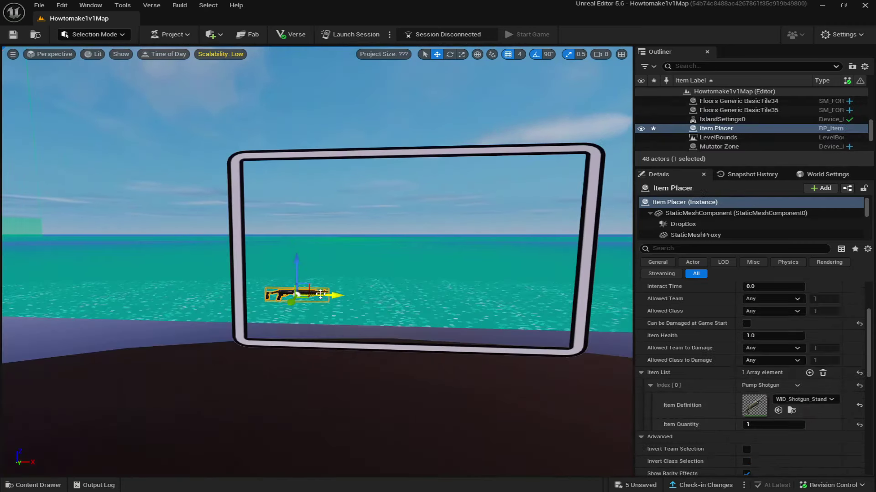
key(ctrl+d)
drag(357, 296, 405, 296)
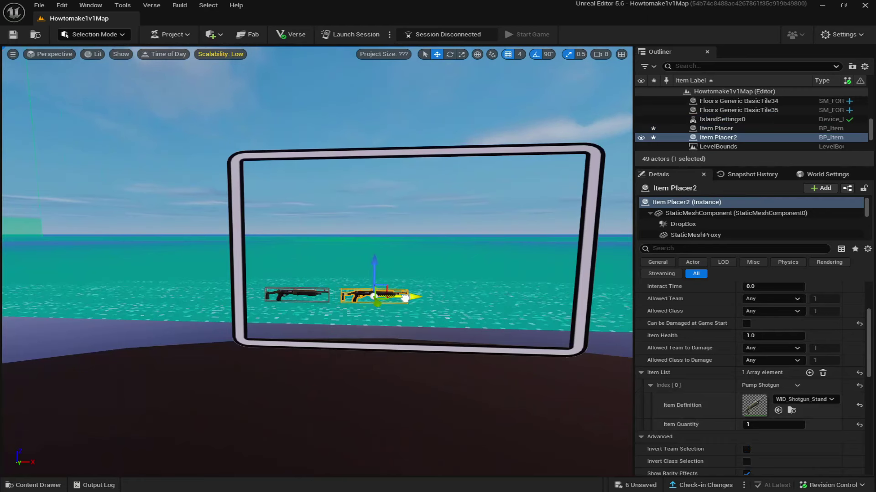
click(814, 400)
text(pum)
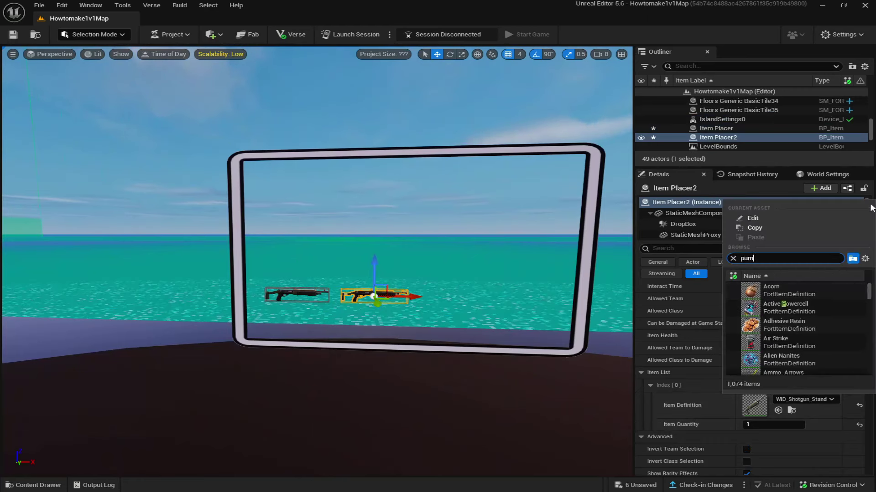
text(p)
scroll(811, 316, down, 8)
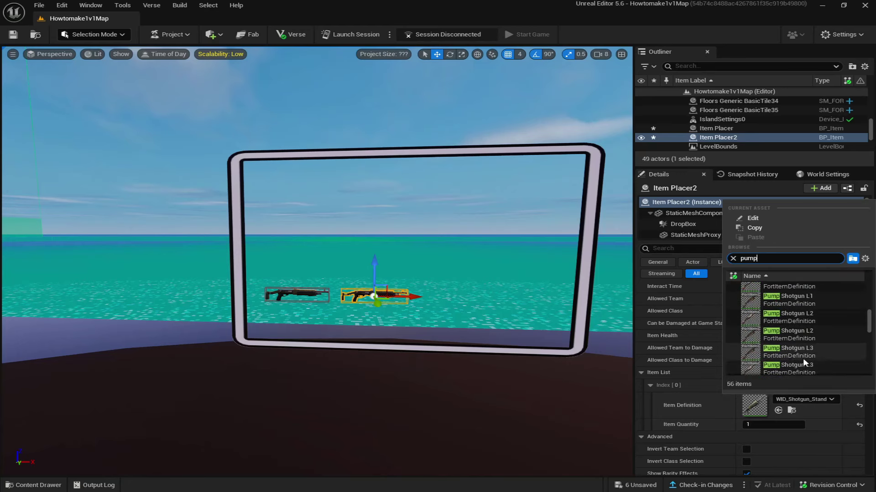
click(802, 356)
scroll(489, 336, up, 2)
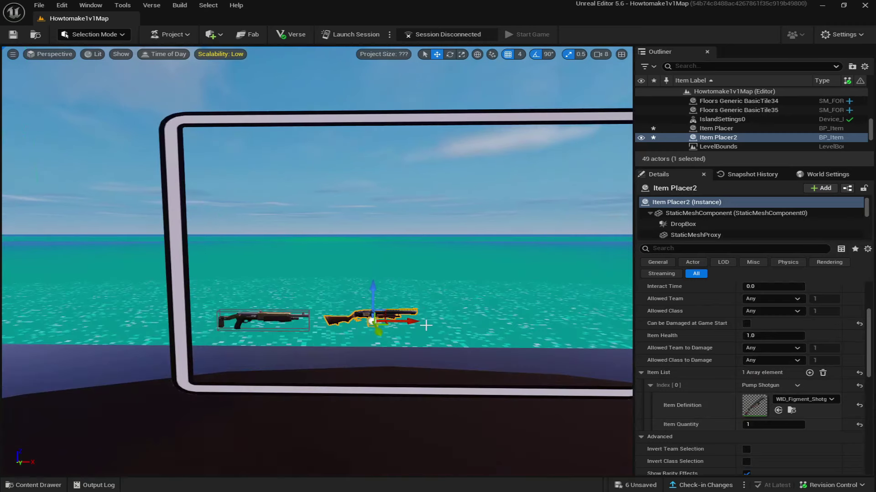
Step: Duplicate the second shotgun's placer straight down and set the copy's item to an Assault Rifle
alt+drag(373, 288, 373, 323)
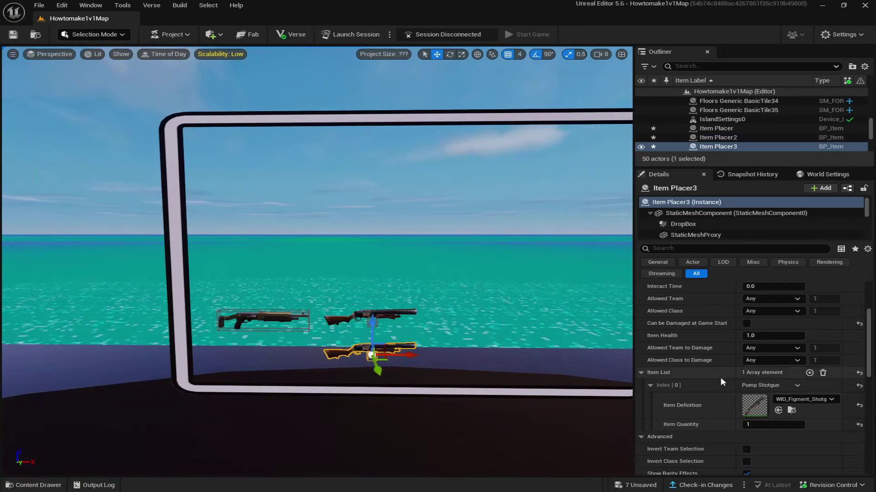
click(803, 400)
text(assault)
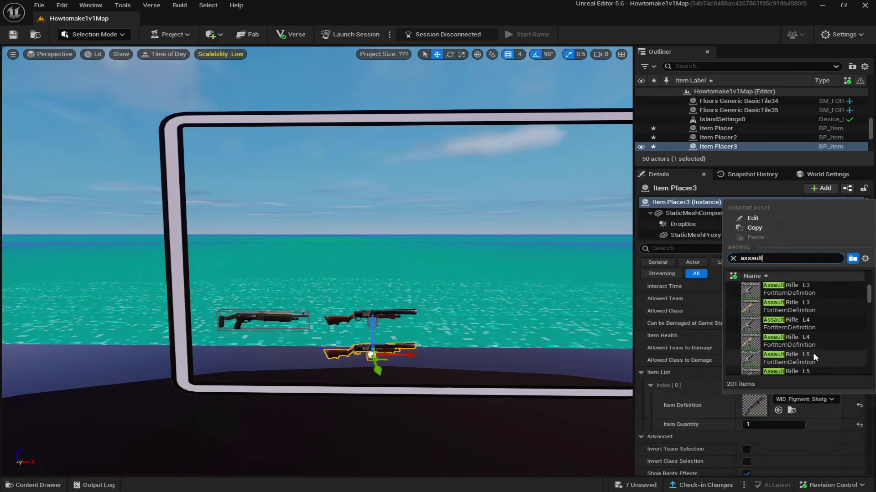
click(803, 349)
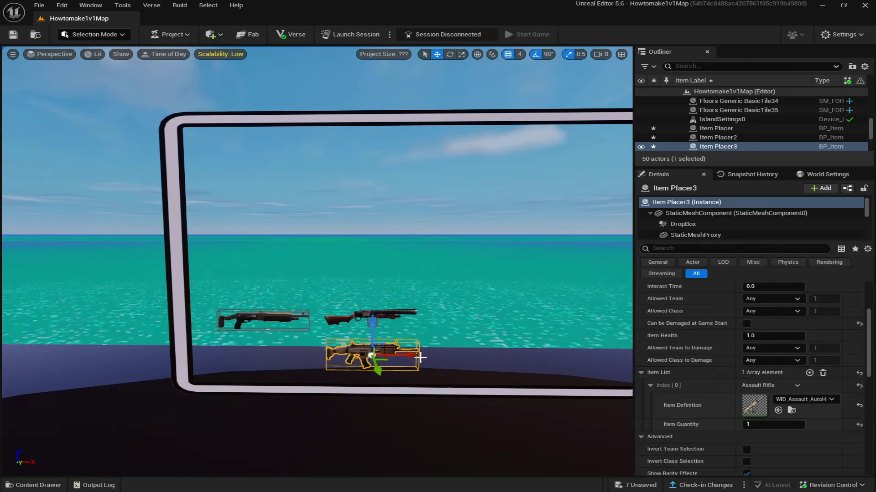
Step: Line up two rifle placers beneath the shotguns and set the right-hand one's item to a different Assault Rifle variant
mouse_move(420, 357)
mouse_down()
mouse_move(319, 351)
mouse_move(406, 350)
mouse_up()
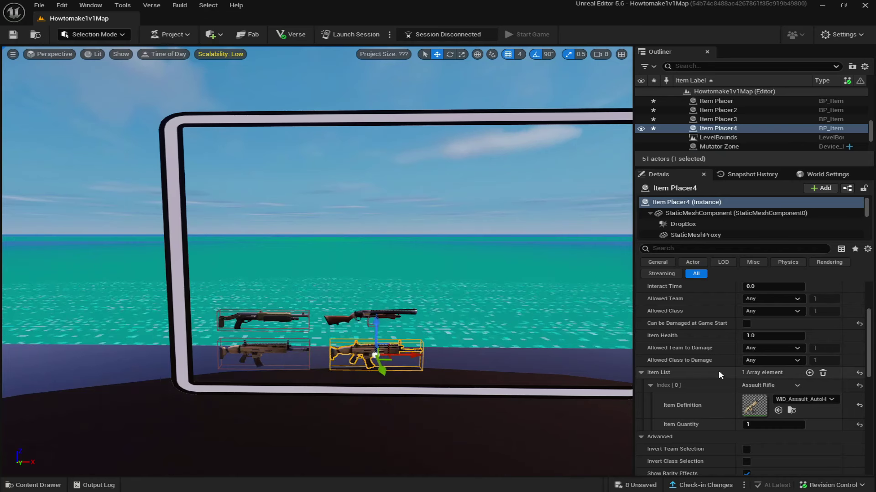
click(794, 398)
text(assault)
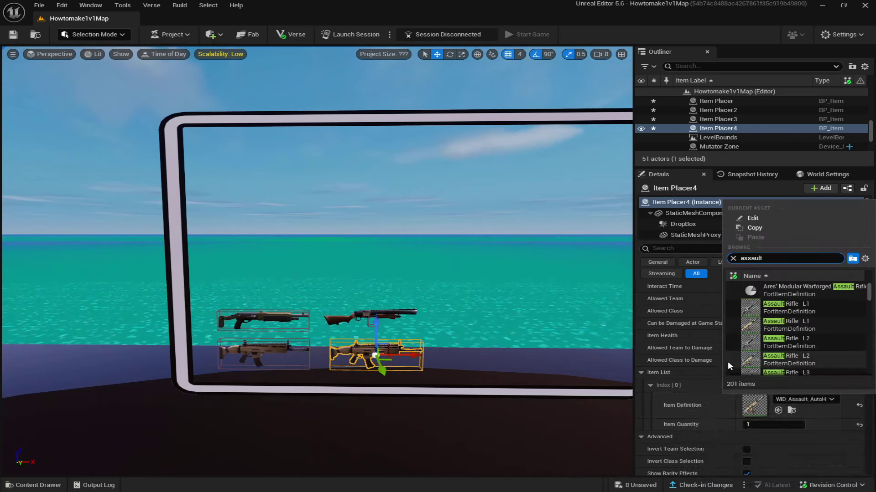
click(792, 332)
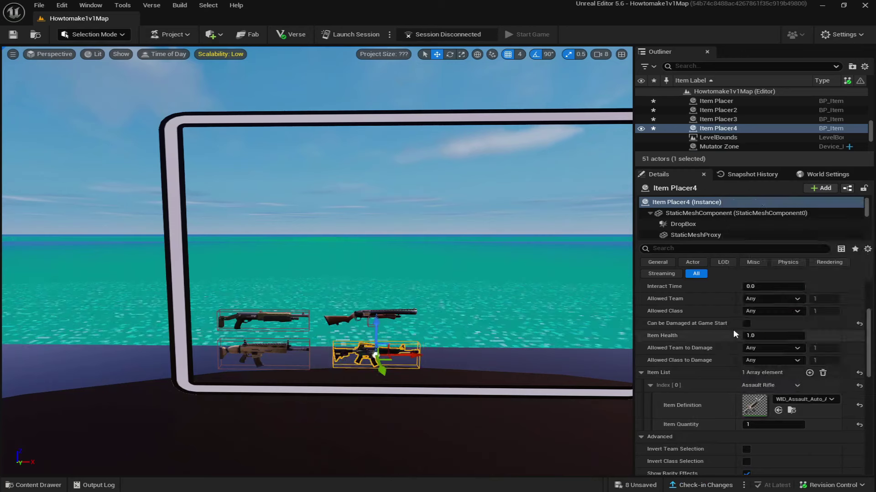
scroll(522, 223, down, 2)
Step: Reduce the border plane's width and height to fit the twelve-weapon grid and reposition it around the weapons
click(449, 276)
scroll(450, 275, up, 1)
middle_drag(449, 275, 502, 286)
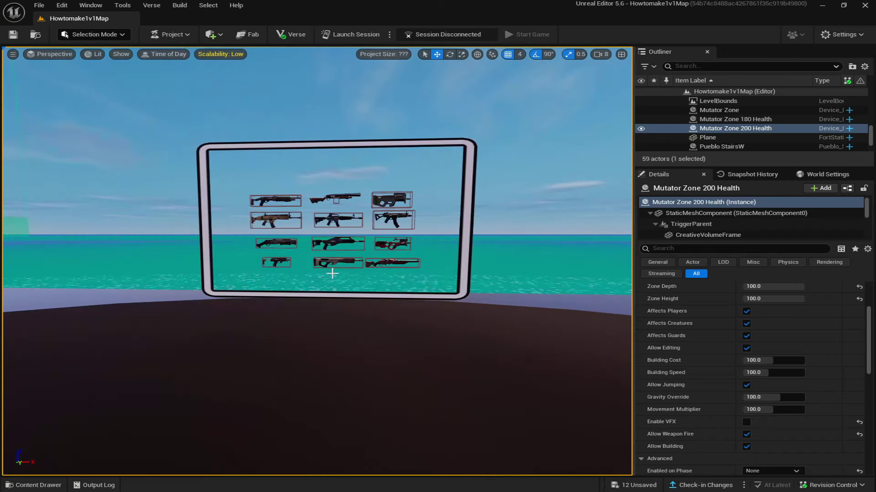
scroll(346, 259, up, 3)
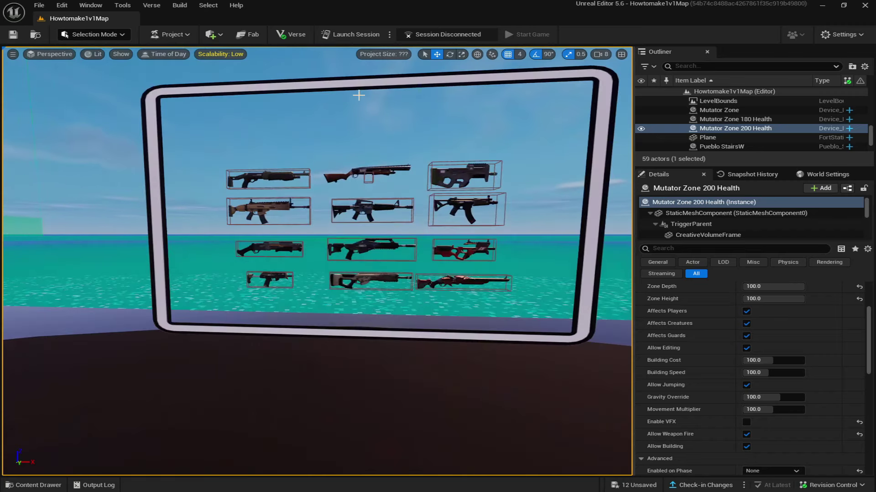
click(442, 72)
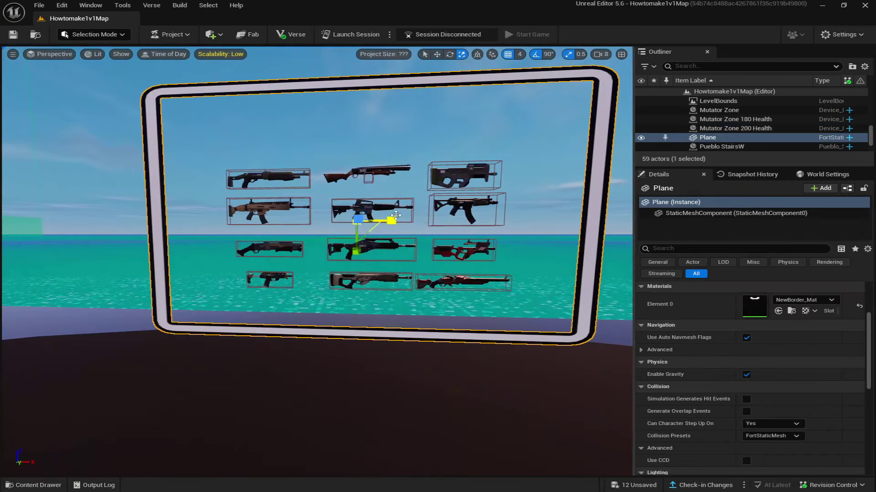
mouse_move(396, 215)
mouse_down()
mouse_move(370, 217)
mouse_move(401, 221)
mouse_up()
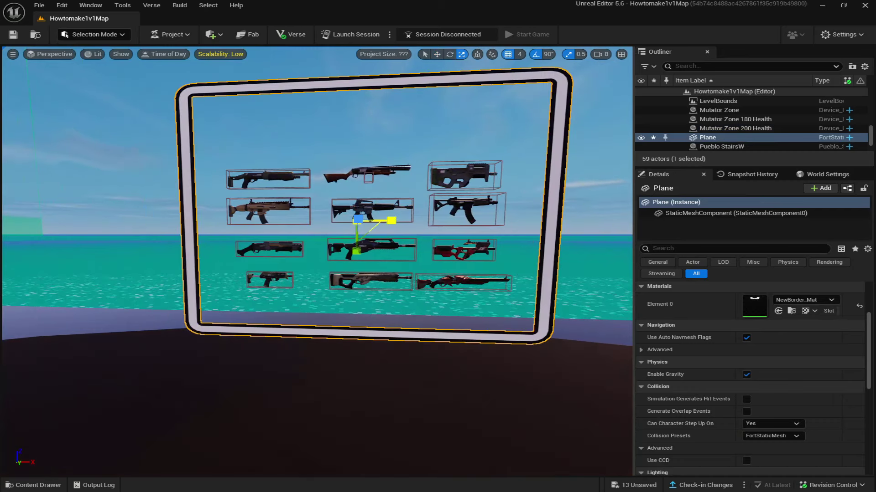
drag(356, 250, 356, 235)
drag(368, 179, 363, 196)
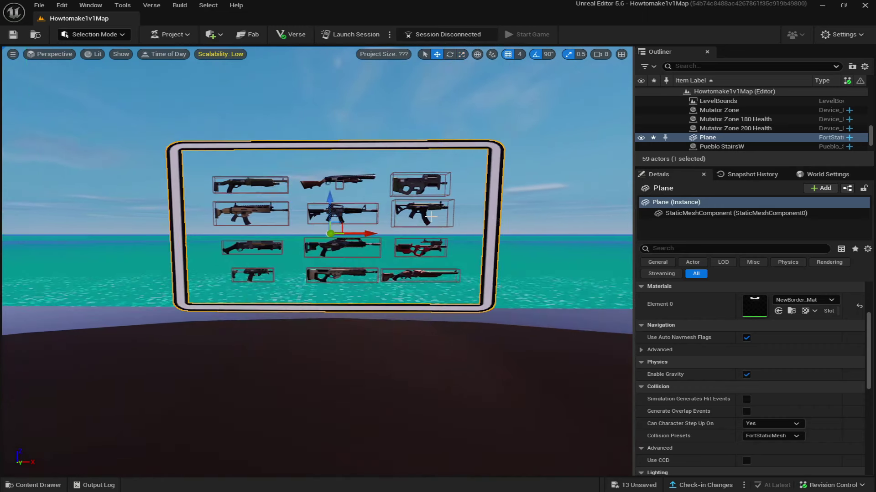
Step: Duplicate the border plane around the weapons and raise the copy straight up above the original
double_click(735, 128)
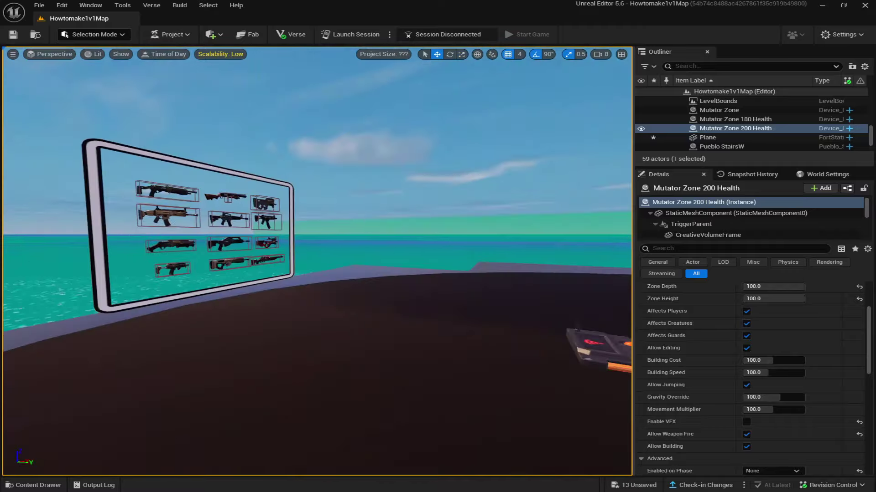
right_drag(317, 261, 219, 261)
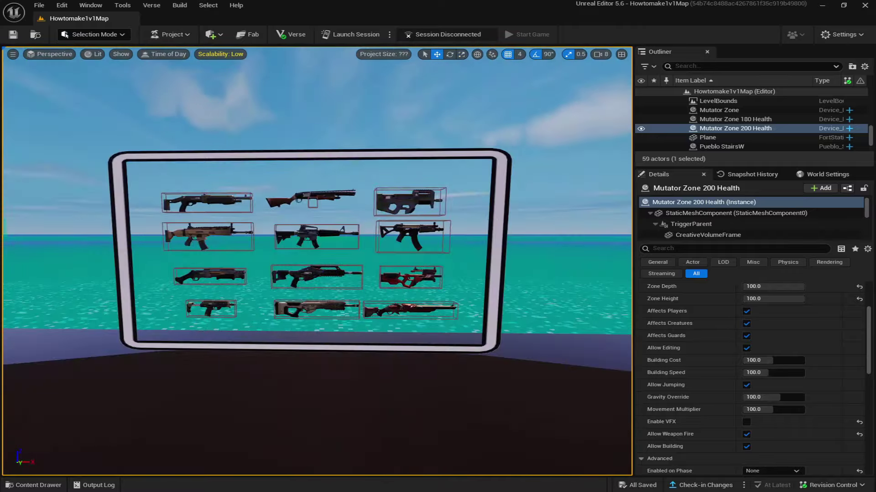
click(493, 248)
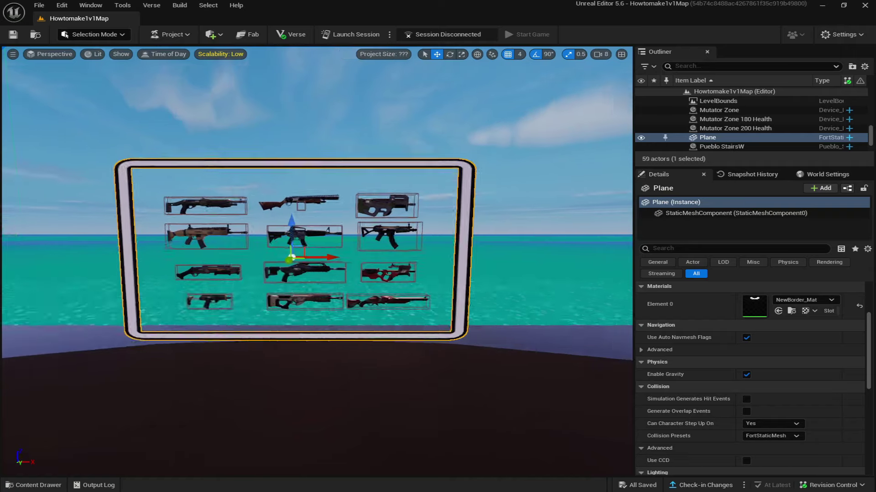
scroll(426, 278, up, 2)
key(ctrl+d)
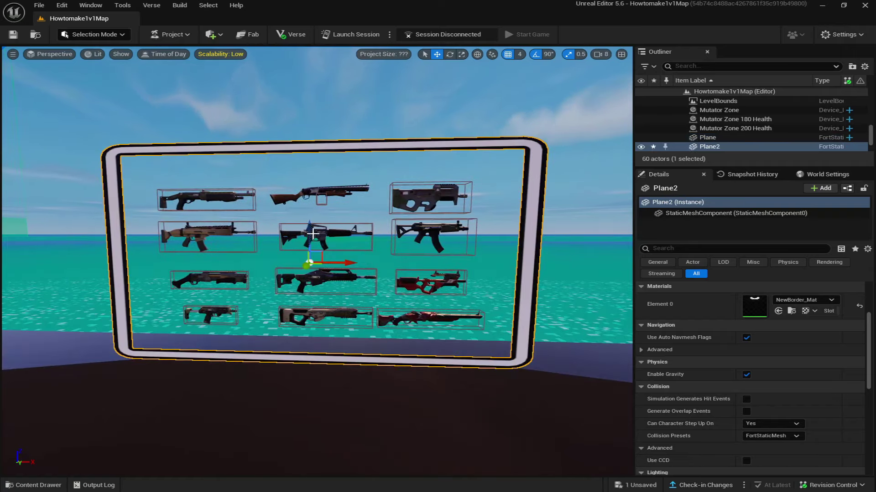
drag(309, 229, 309, 69)
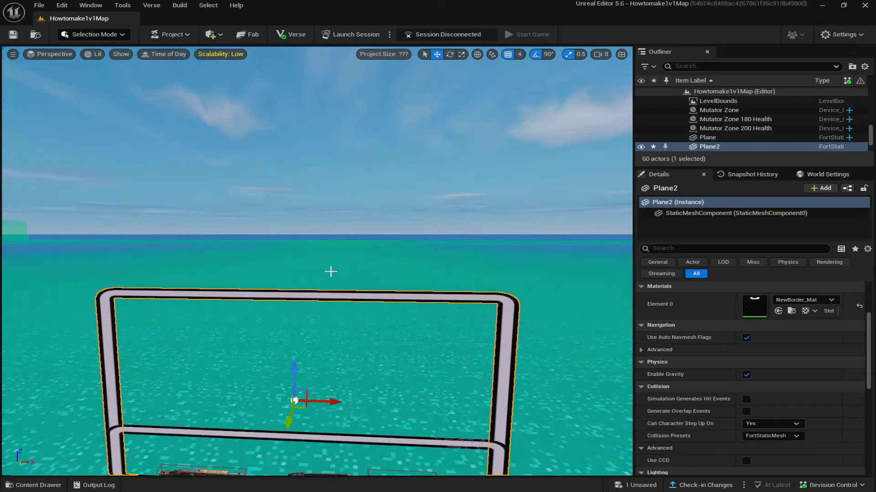
Step: Apply the WEAPONS texture to the copied plane, reduce its height, and position it as a title just above the weapon border
key(ctrl+space)
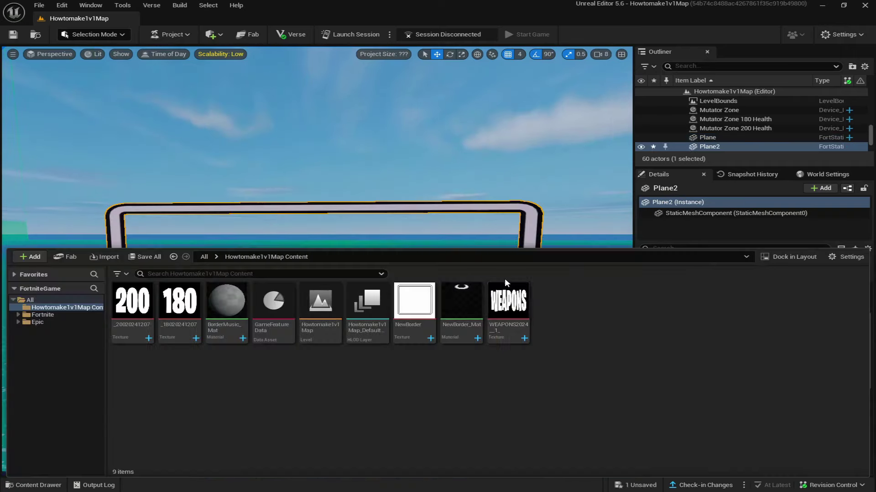
drag(509, 303, 493, 256)
middle_drag(493, 257, 456, 314)
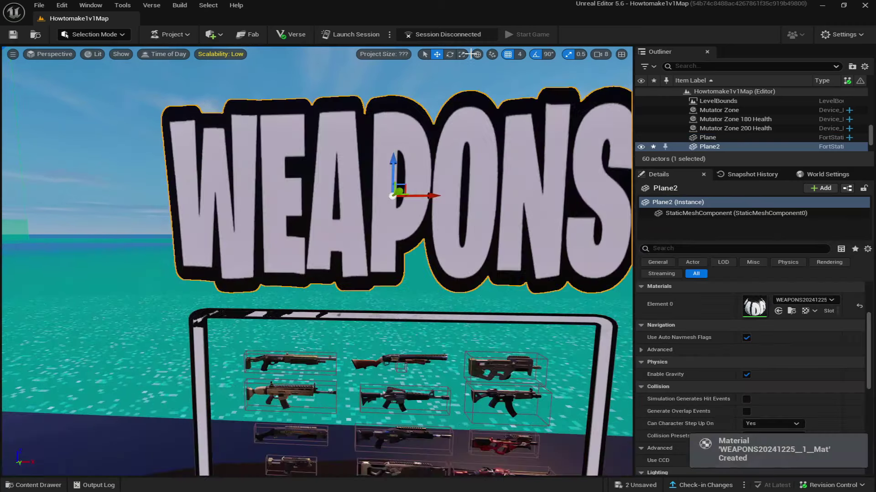
drag(426, 195, 401, 195)
drag(392, 226, 392, 203)
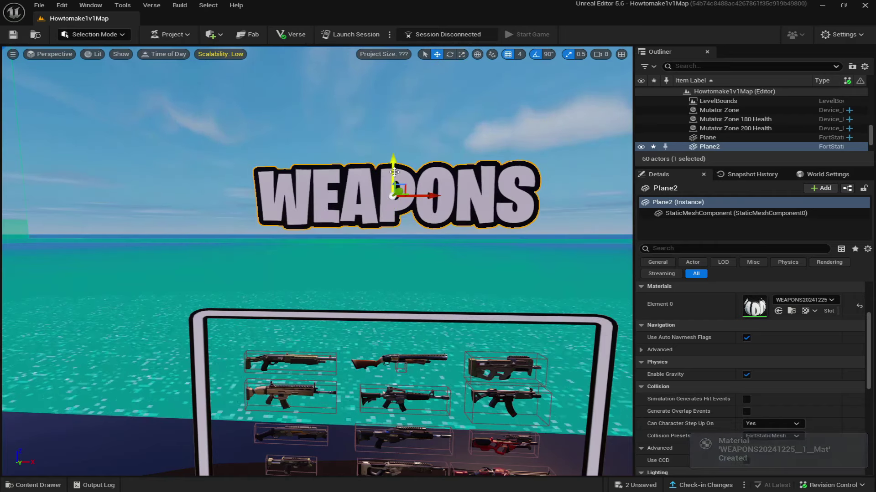
drag(394, 172, 394, 245)
middle_drag(401, 255, 423, 319)
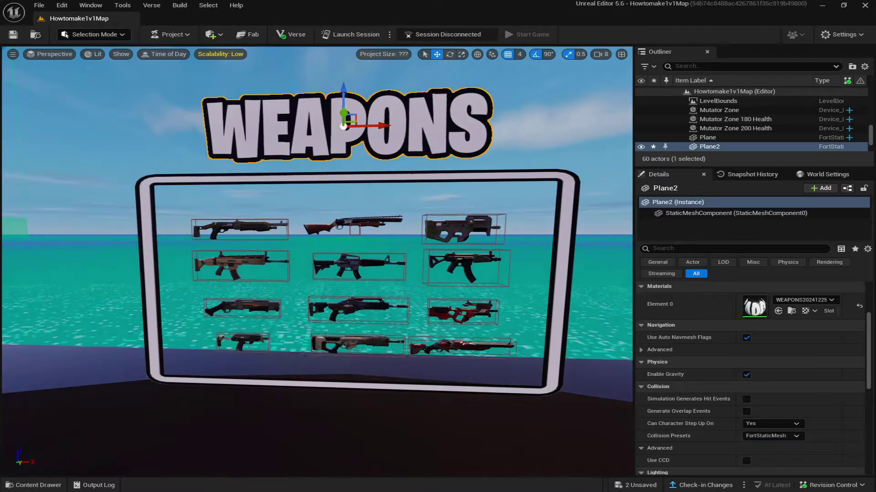
Step: Duplicate the WEAPONS title plane, bring the copy out over the stairs, and rotate it 90° so it lies flat
key(s)
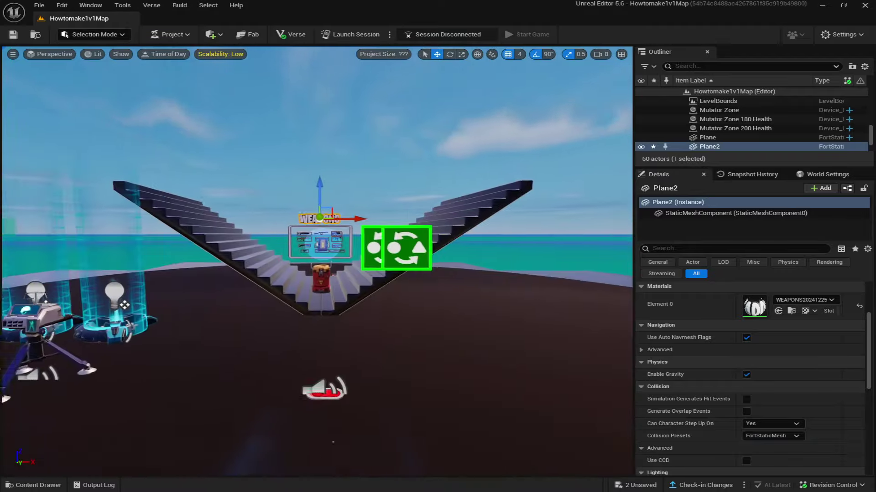
key(w)
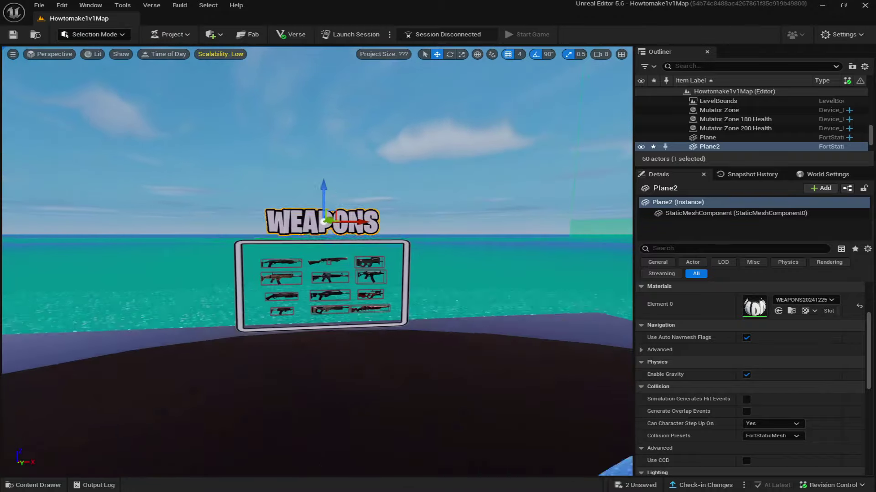
key(w)
key(s)
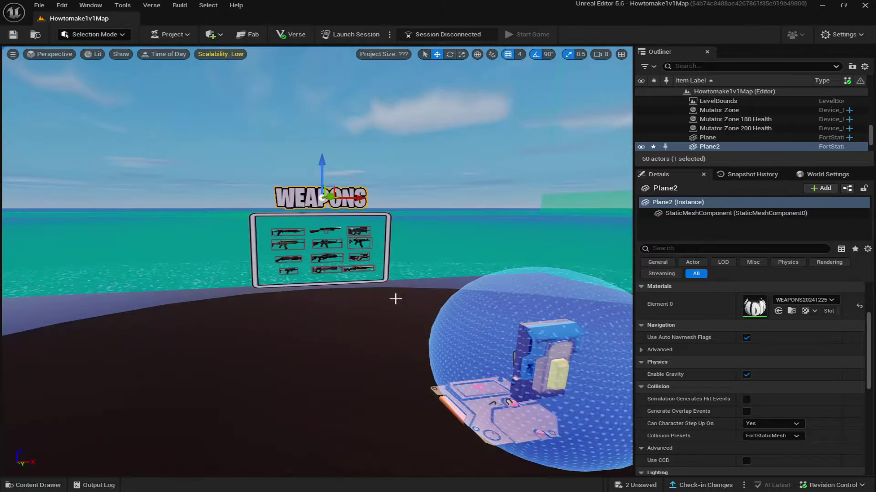
key(s)
right_drag(399, 274, 398, 274)
key(ctrl+d)
right_drag(329, 143, 328, 173)
drag(301, 112, 506, 240)
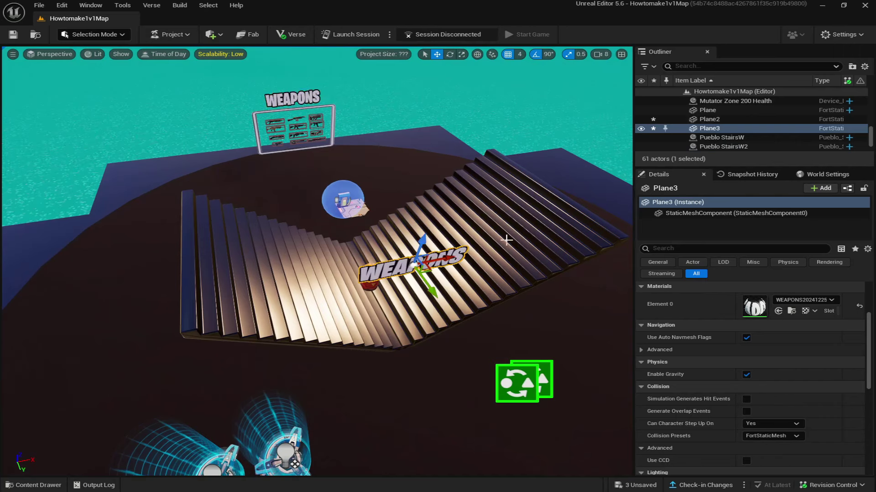
click(450, 55)
drag(437, 230, 461, 256)
click(437, 54)
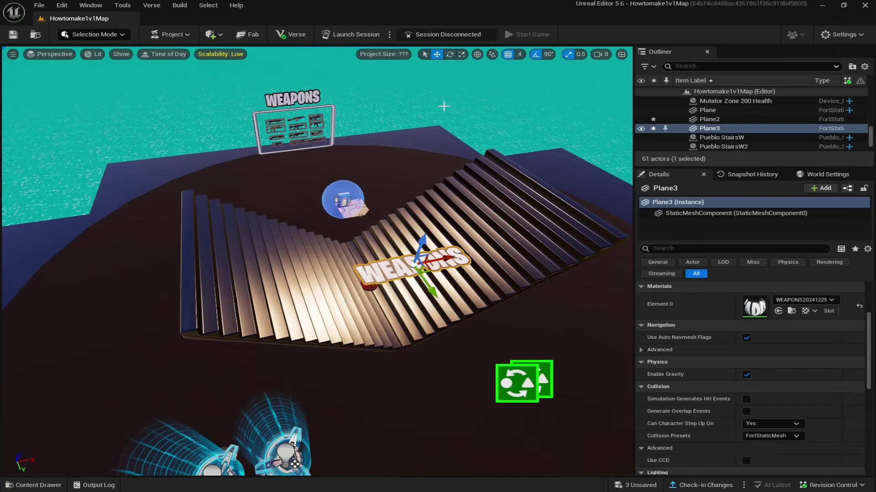
Step: Move the flat WEAPONS copy off the stairs onto the open floor near the red switch
scroll(443, 107, down, 2)
drag(387, 214, 426, 361)
right_drag(416, 323, 401, 325)
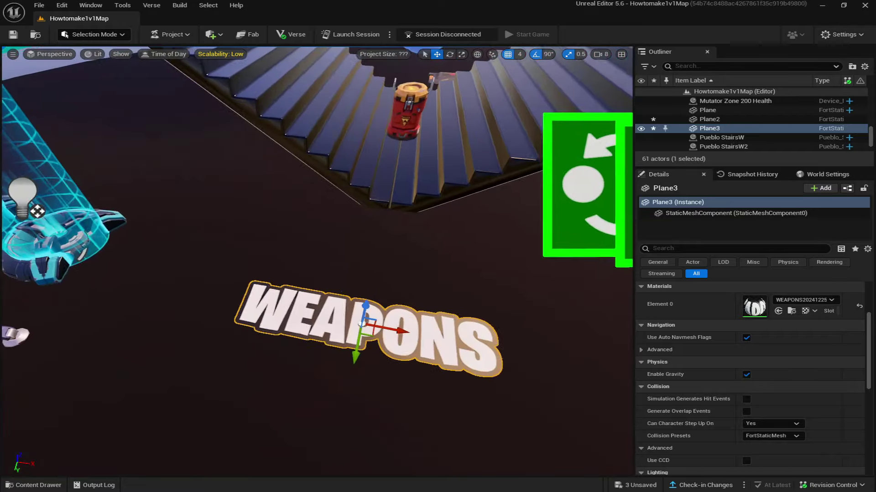
scroll(401, 324, down, 3)
Step: Apply the 180 texture to the flat WEAPONS copy on the floor
key(ctrl+space)
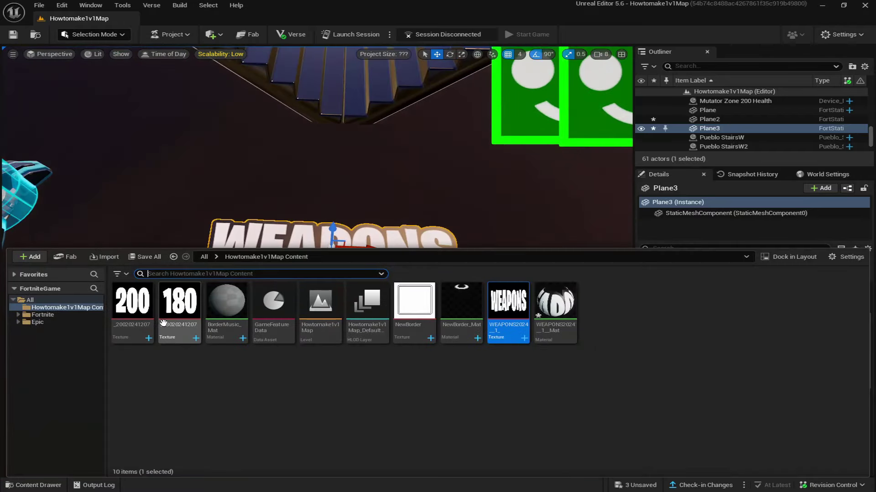
drag(163, 322, 277, 235)
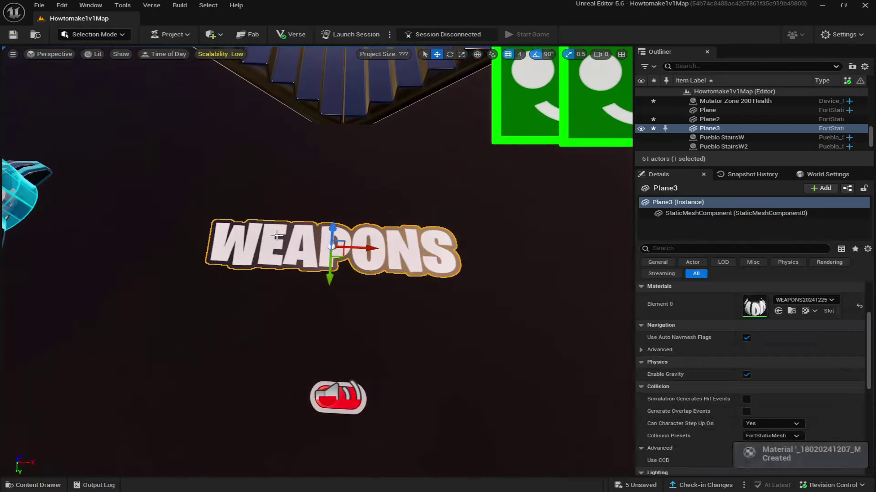
right_drag(261, 368, 315, 361)
key(ctrl+z)
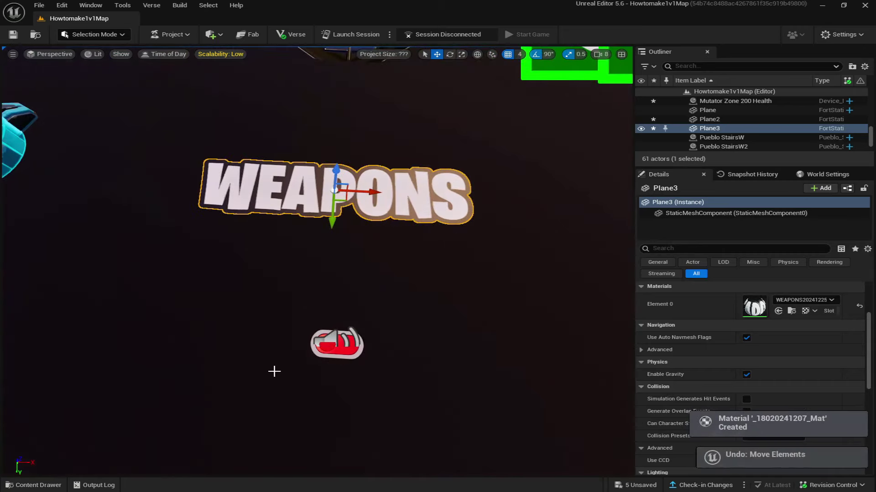
click(34, 485)
drag(214, 246, 283, 194)
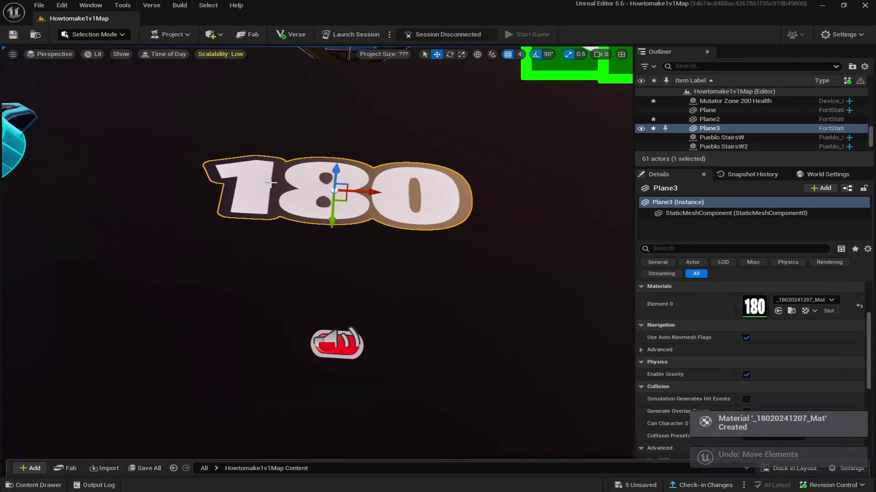
Step: Scale the 180 floor sign down uniformly to roughly the size of the nearby red switch
key(r)
drag(371, 193, 331, 212)
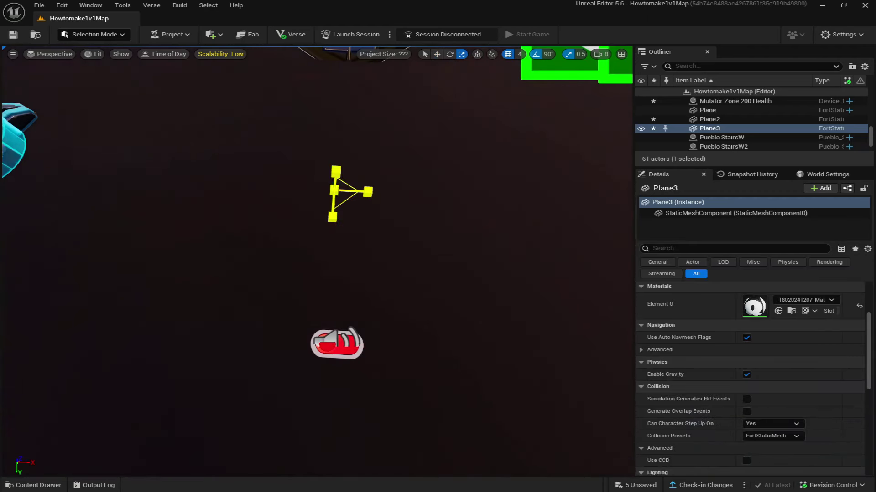
key(ctrl+z)
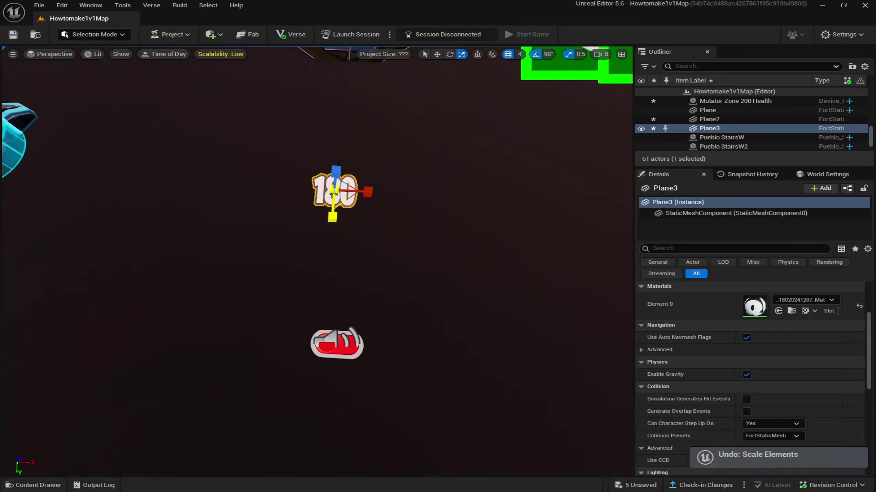
Step: Move the 180 floor sign to the right-hand side of the red switch
key(w)
key(f)
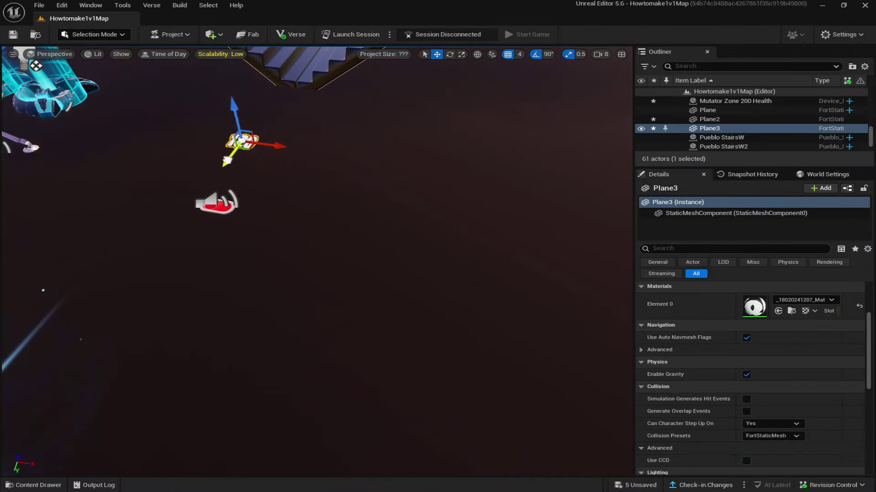
drag(230, 172, 187, 223)
scroll(211, 307, up, 3)
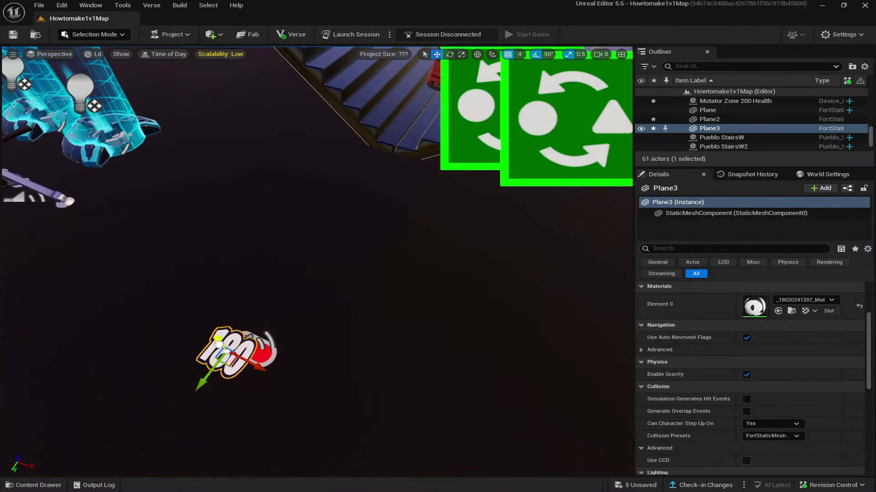
drag(229, 354, 277, 414)
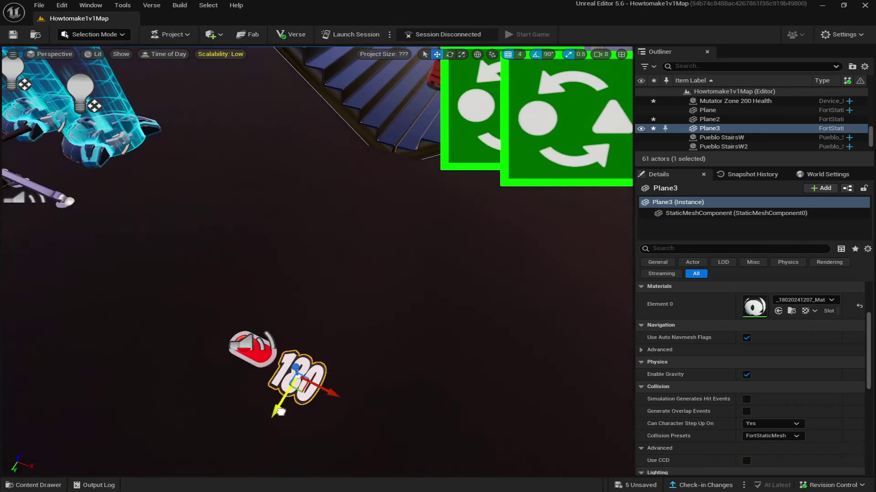
key(f)
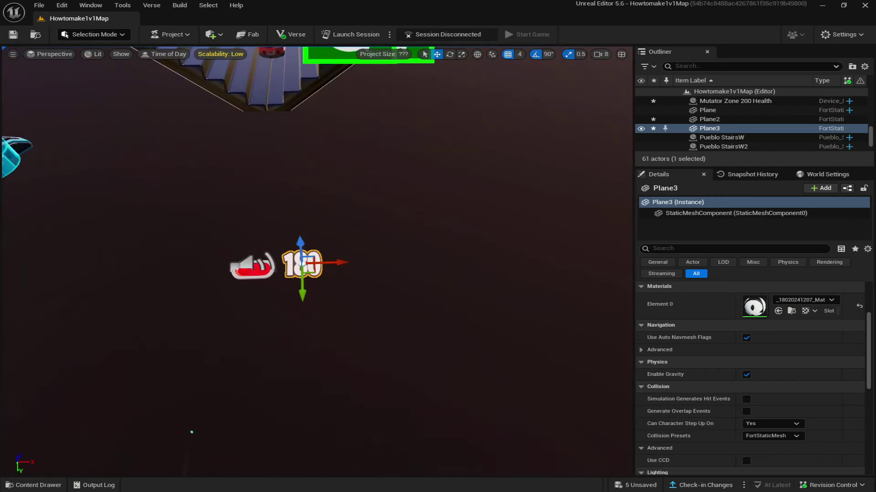
Step: Set the 180 sign's Y scale to 0.345 and nudge it level with the red switch
right_drag(411, 335, 412, 335)
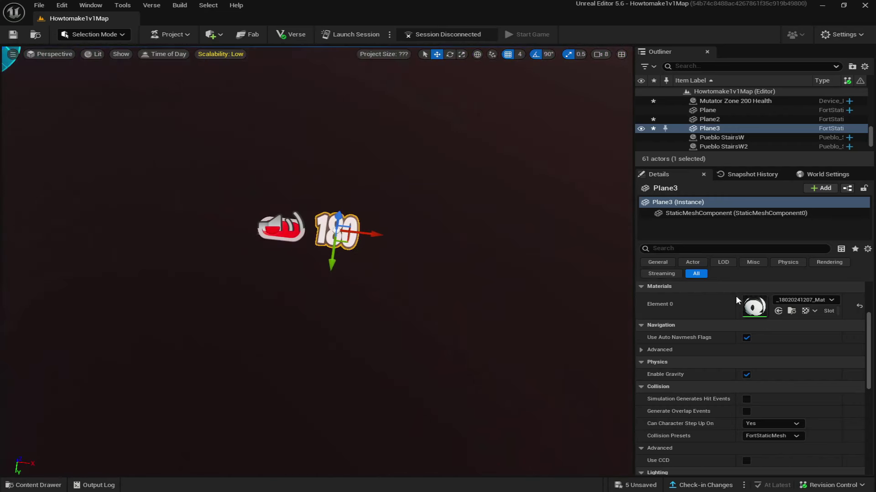
scroll(735, 296, up, 3)
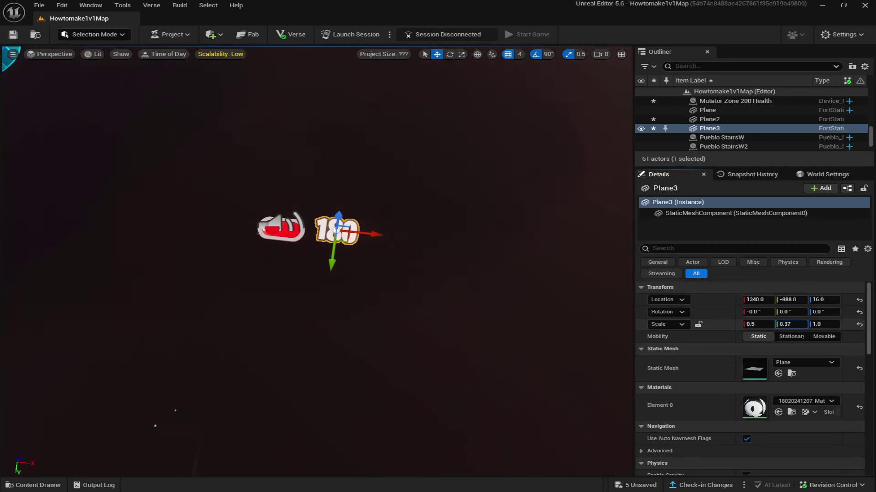
drag(334, 259, 338, 263)
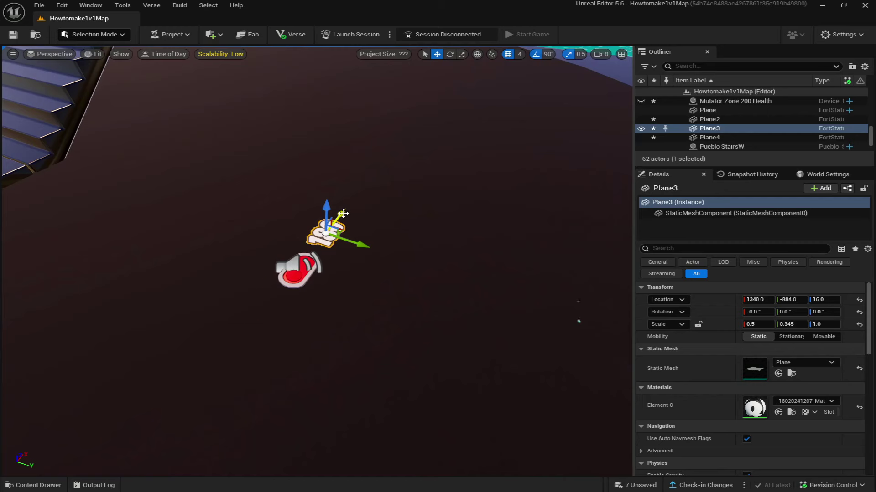
Step: Place a duplicate of the 180 sign on the opposite side of the red switch and apply the 200 texture to it
drag(343, 213, 310, 273)
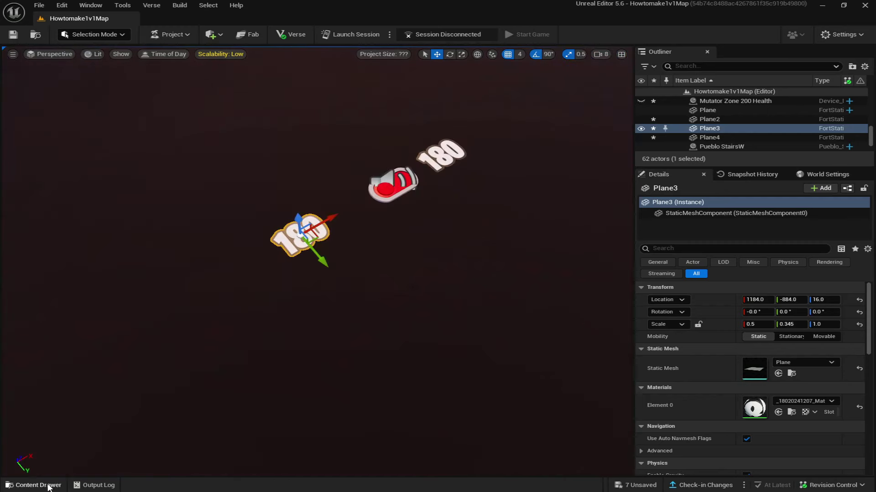
click(33, 485)
drag(132, 392, 335, 237)
right_drag(364, 255, 444, 286)
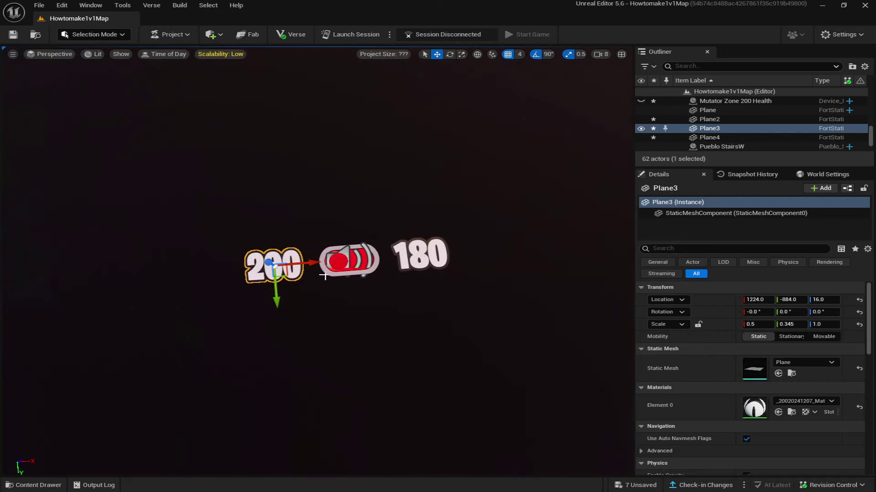
drag(317, 264, 312, 264)
right_drag(321, 267, 365, 247)
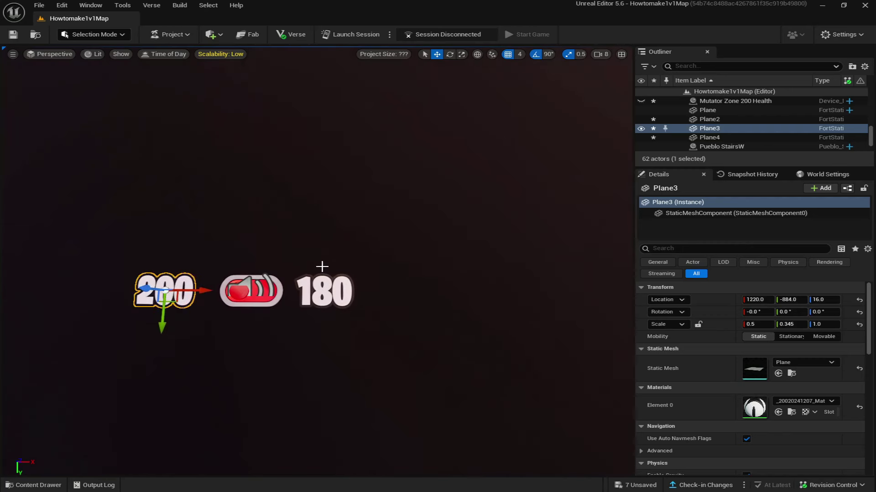
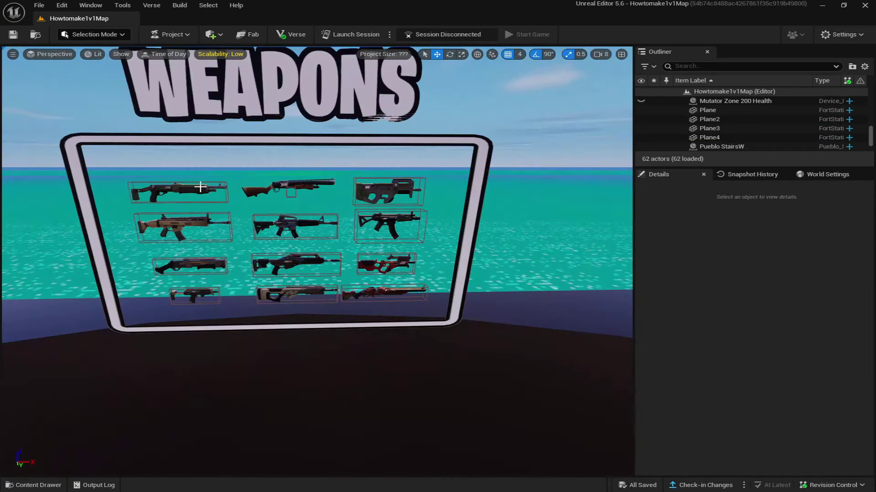
Step: Select all twelve weapon item placers and shift them sideways to free a column inside the border
click(224, 197)
scroll(737, 131, down, 4)
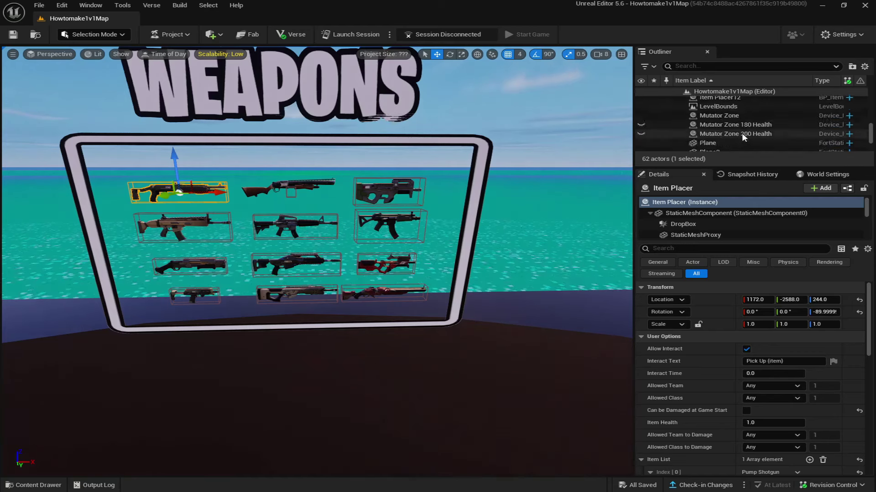
shift+click(741, 131)
drag(401, 294, 395, 284)
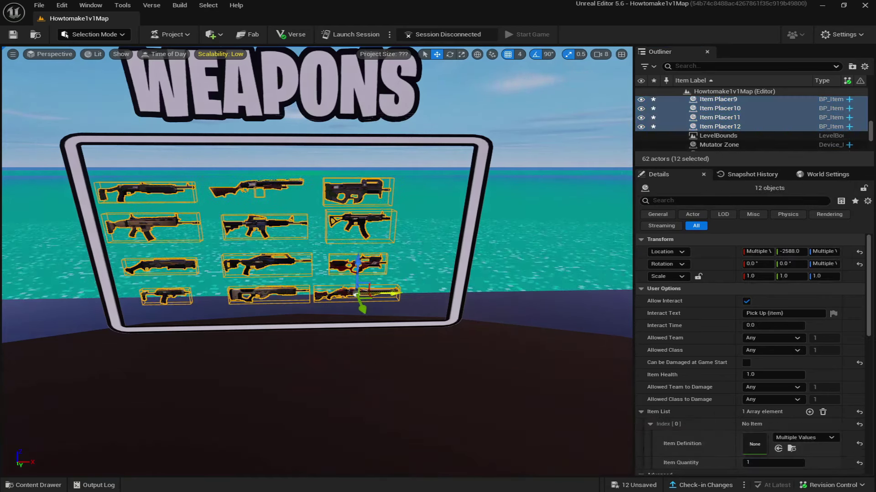
Step: Duplicate the top two submachine gun placers together and place the copies in the free column at the border's right edge
click(371, 193)
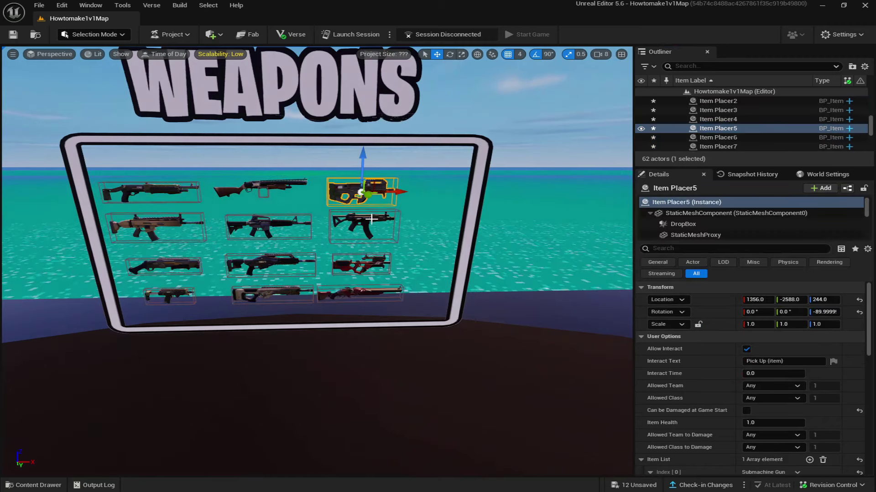
scroll(371, 219, up, 1)
ctrl+click(372, 220)
alt+drag(392, 224, 441, 237)
middle_drag(441, 236, 327, 152)
Step: Set the upper copied placer's item definition to the small shield potion
click(328, 150)
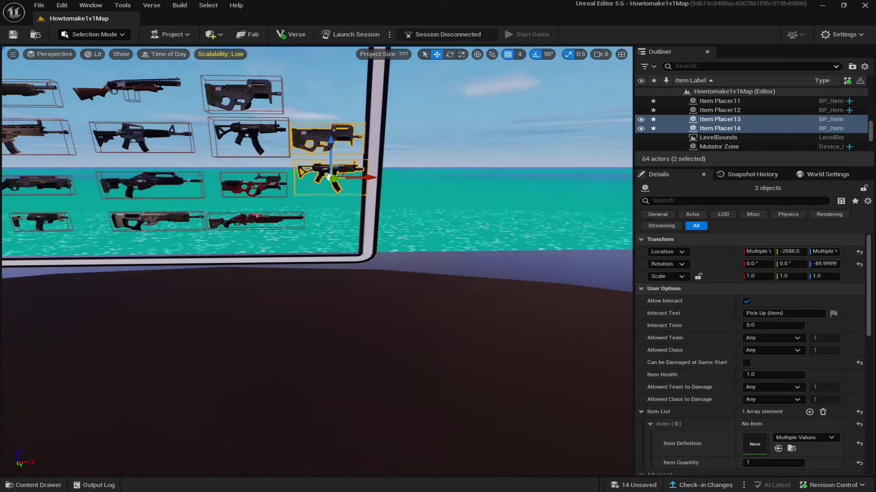
scroll(751, 395, down, 2)
click(787, 416)
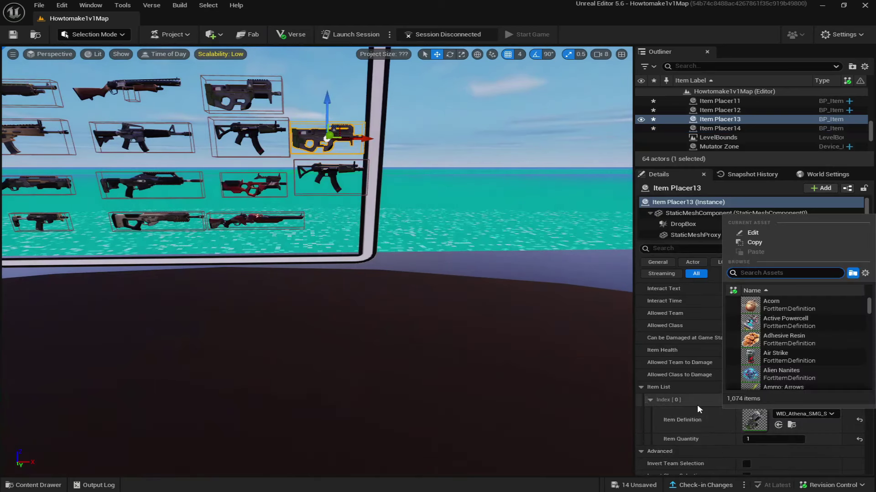
text(small)
click(784, 354)
Step: Set the lower copied placer's item definition to Legacy Shield Potion
click(329, 178)
click(802, 414)
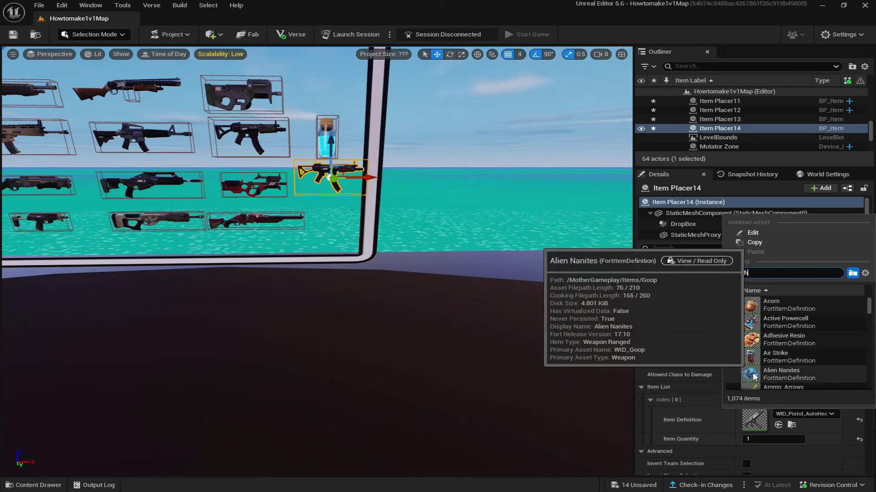
text(shi)
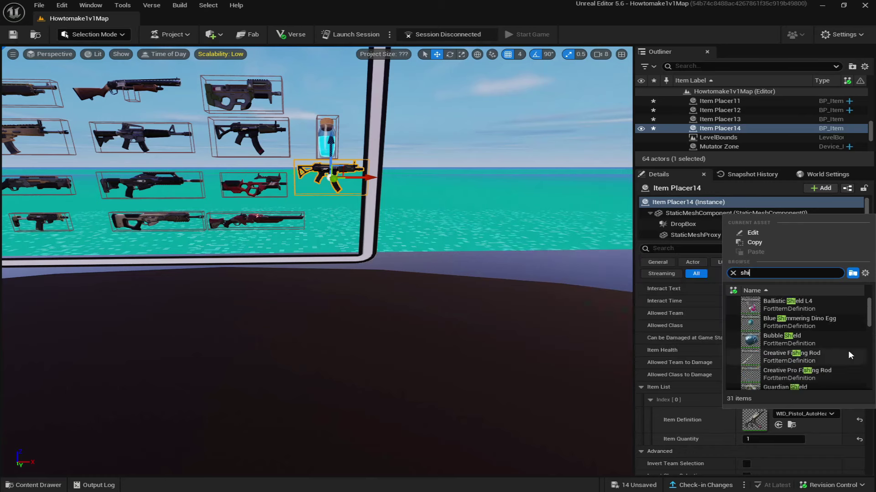
text(eld)
scroll(831, 357, down, 2)
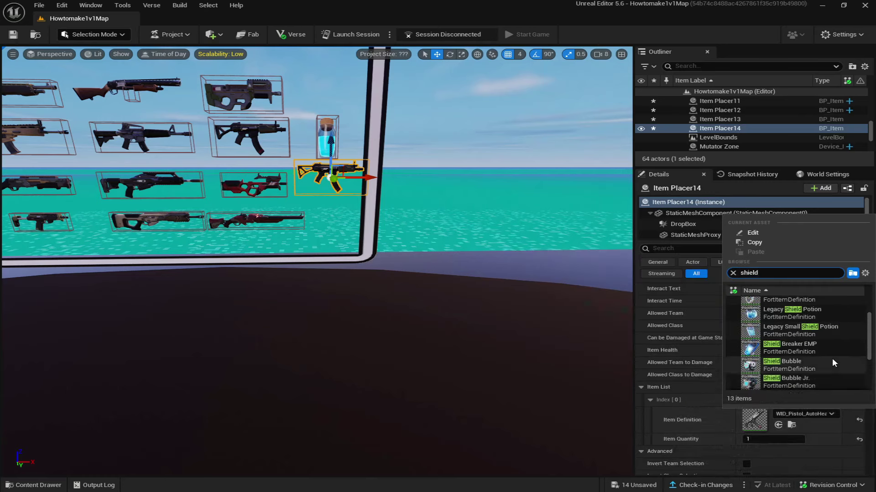
click(803, 326)
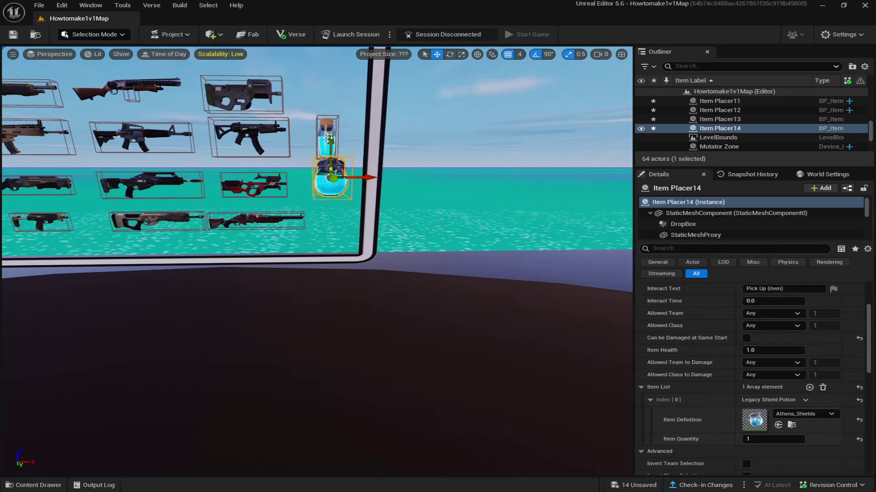
Step: Lower the large shield potion placer away from the small potion above it and rotate it around its vertical axis
drag(328, 137, 327, 156)
key(e)
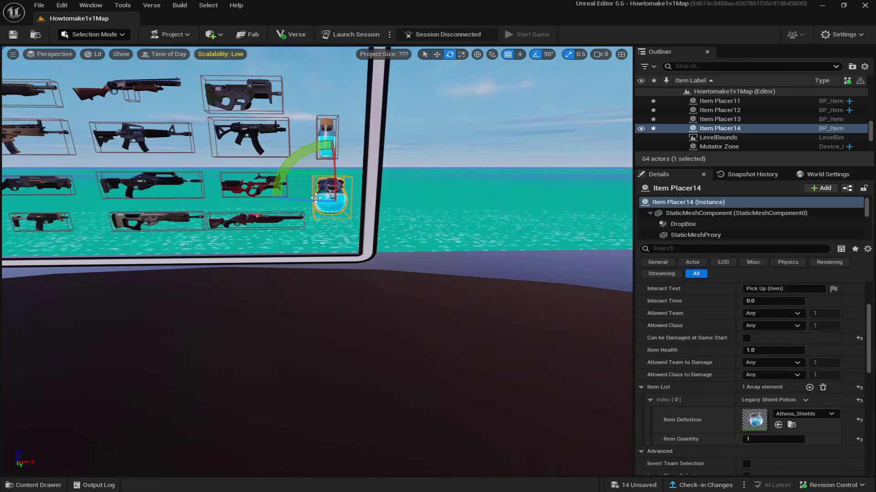
drag(315, 198, 305, 187)
click(324, 139)
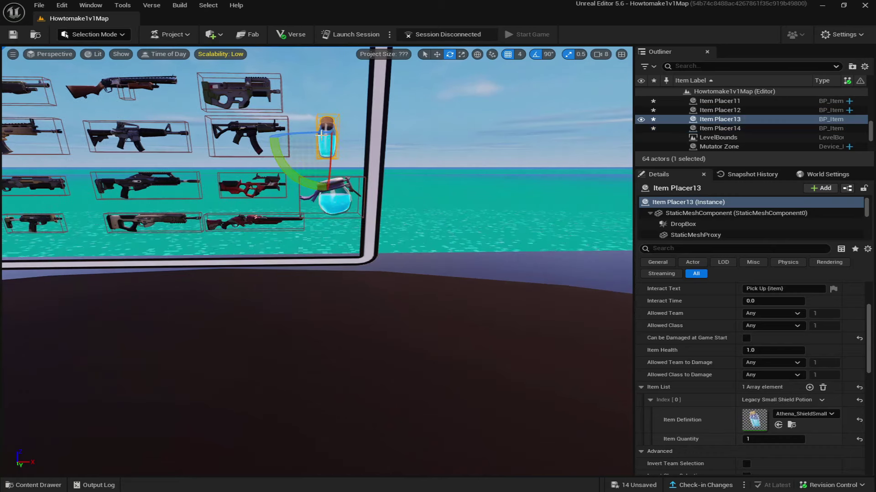
scroll(273, 140, down, 5)
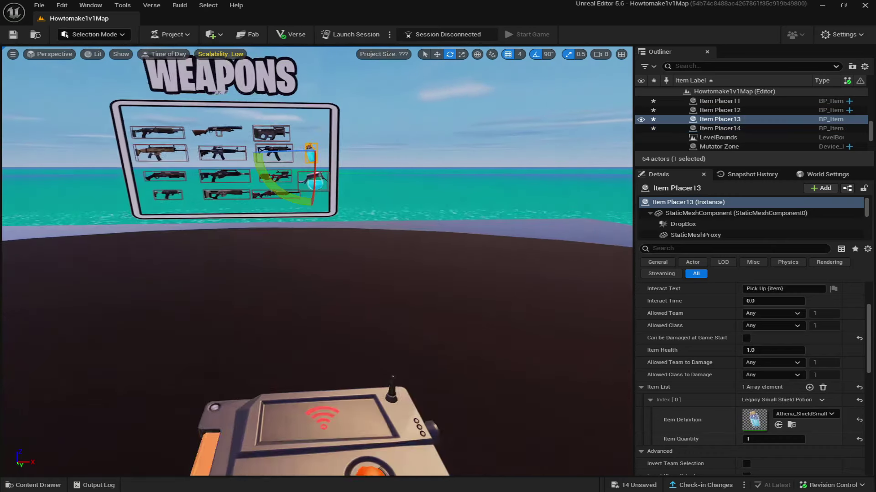
middle_drag(273, 140, 415, 84)
click(376, 157)
scroll(376, 157, down, 15)
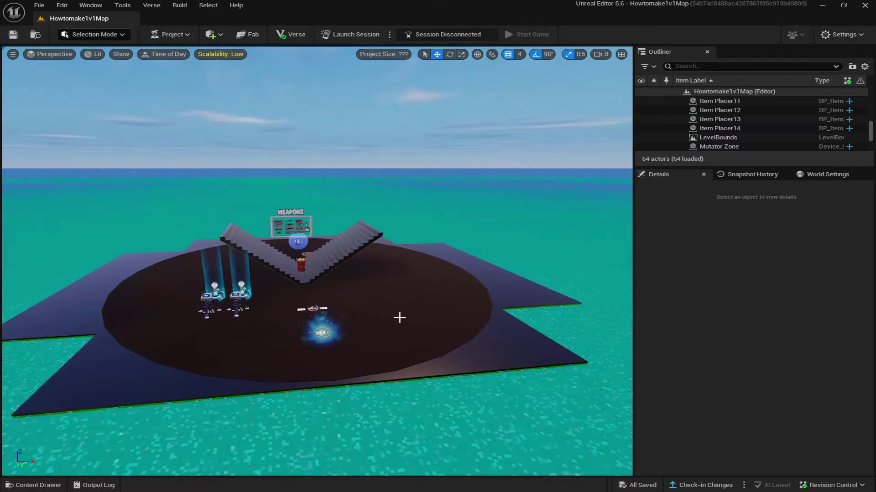
Step: Find the IslandSettings0 actor by searching for "island" and set its Max Players to 2
key(w)
right_drag(400, 318, 395, 317)
key(s)
key(q)
key(w)
right_drag(573, 144, 574, 144)
key(w)
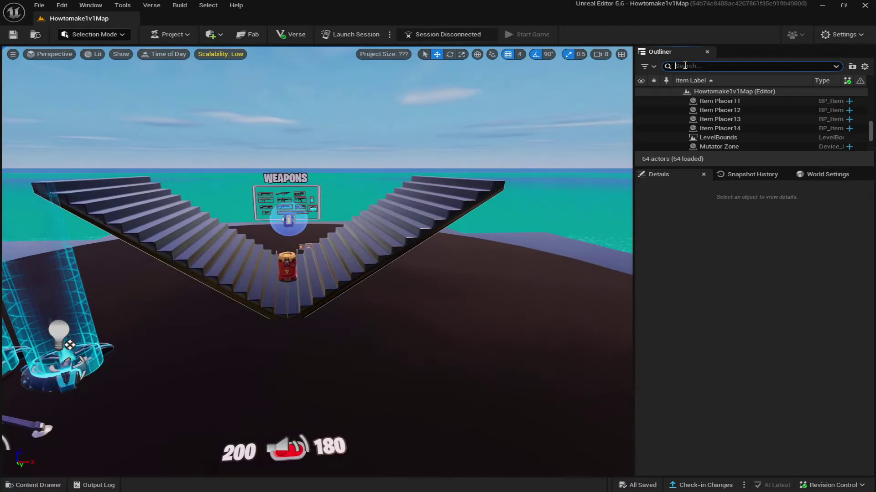
mouse_move(689, 3)
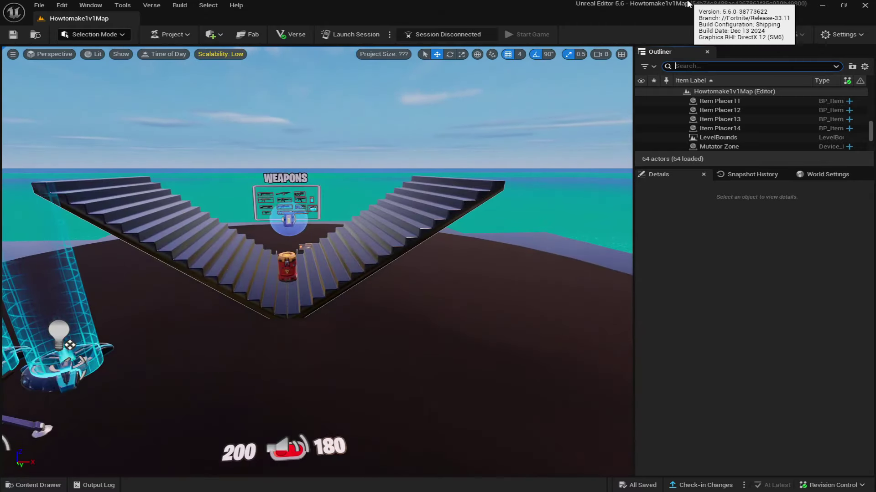
text(island)
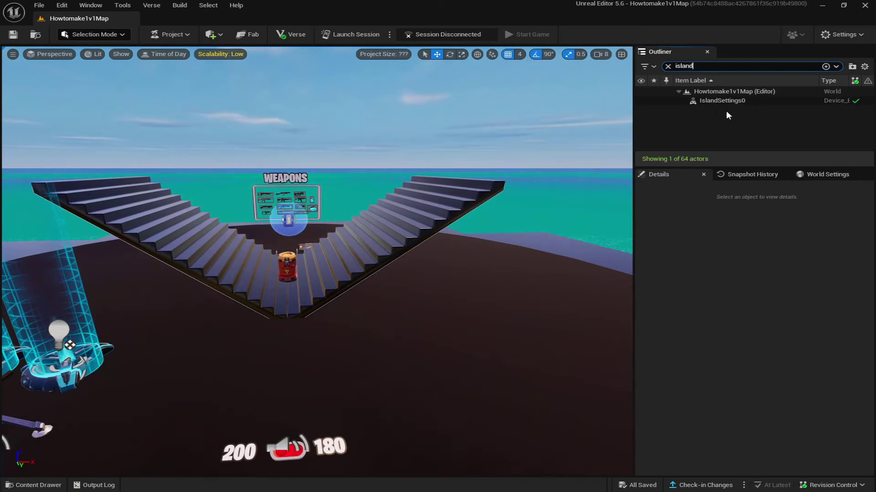
click(735, 101)
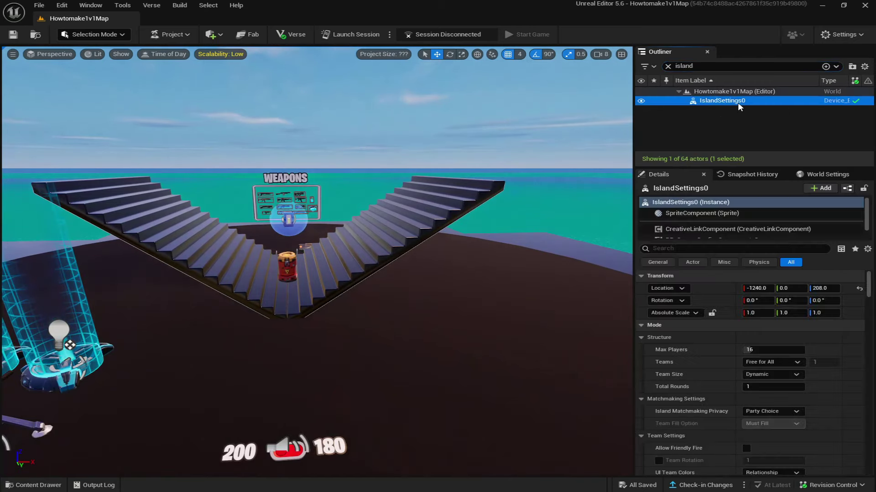
click(751, 350)
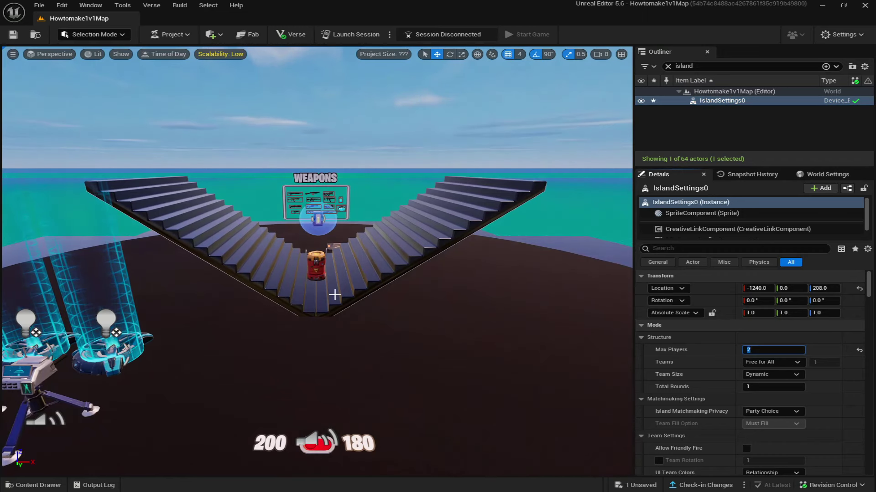
Step: In the island settings, set Join in Progress to Spawn and Down But Not Out to Off
scroll(708, 368, down, 10)
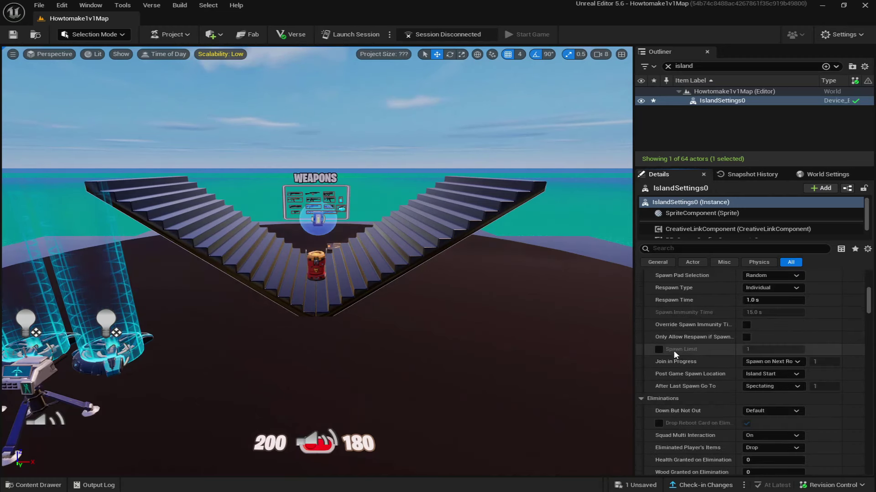
click(768, 362)
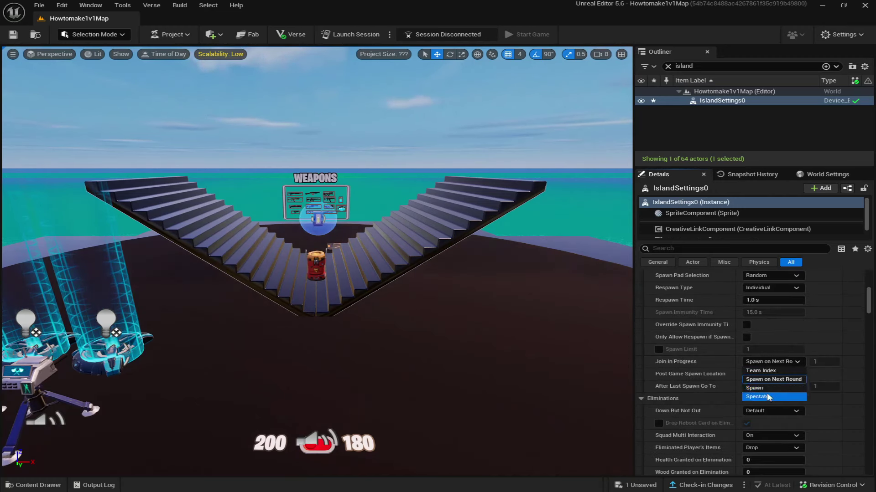
click(754, 388)
scroll(711, 367, down, 2)
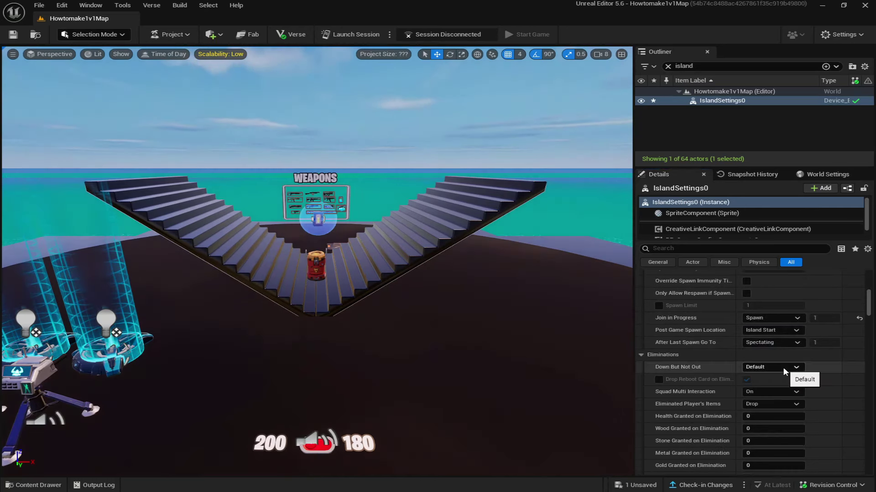
click(784, 367)
click(770, 394)
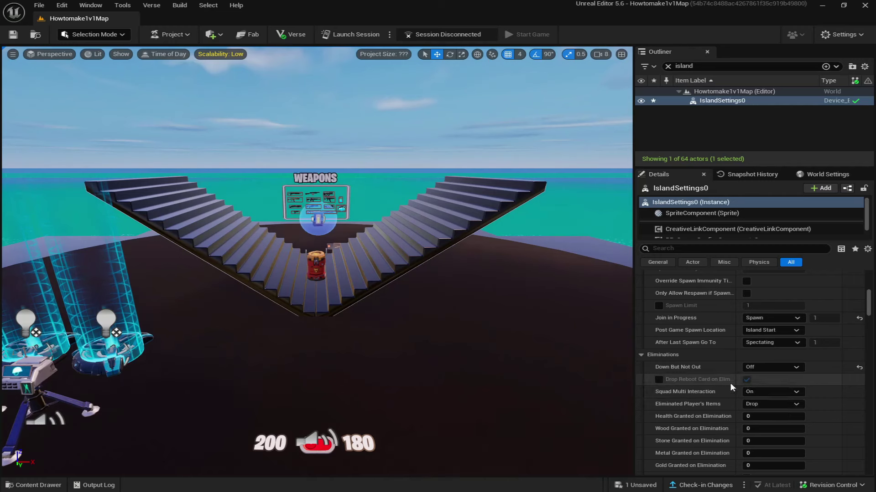
Step: Set Health Granted on Elimination to 200 and Eliminated Player's Items to Keep
scroll(725, 377, down, 3)
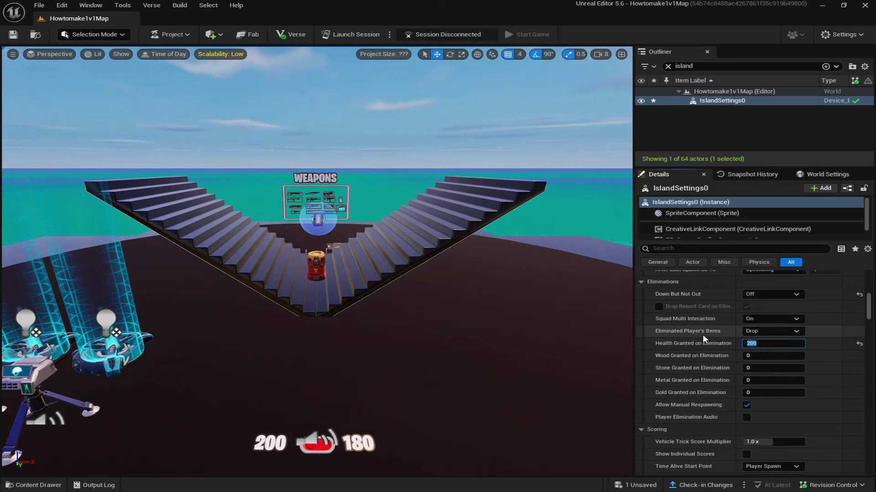
click(766, 332)
click(768, 349)
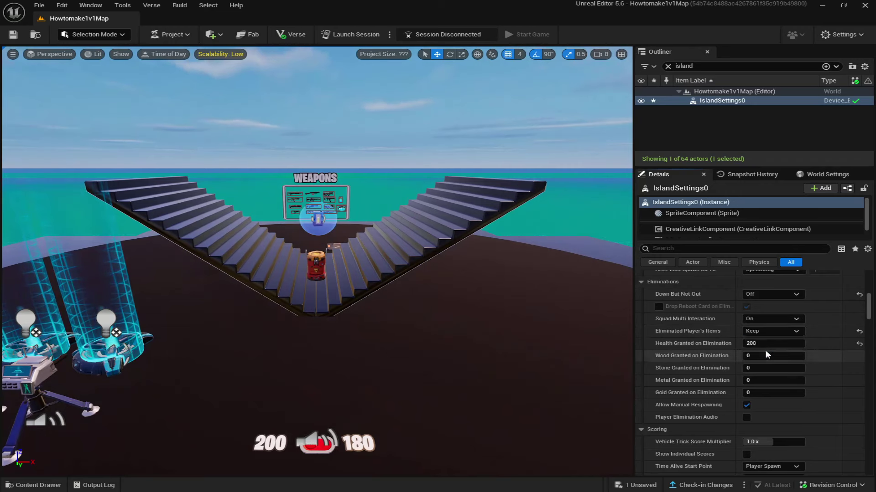
Step: Set Starting Shield Percentage to 100% and turn off the option that lets building destroy the environment
scroll(746, 359, down, 5)
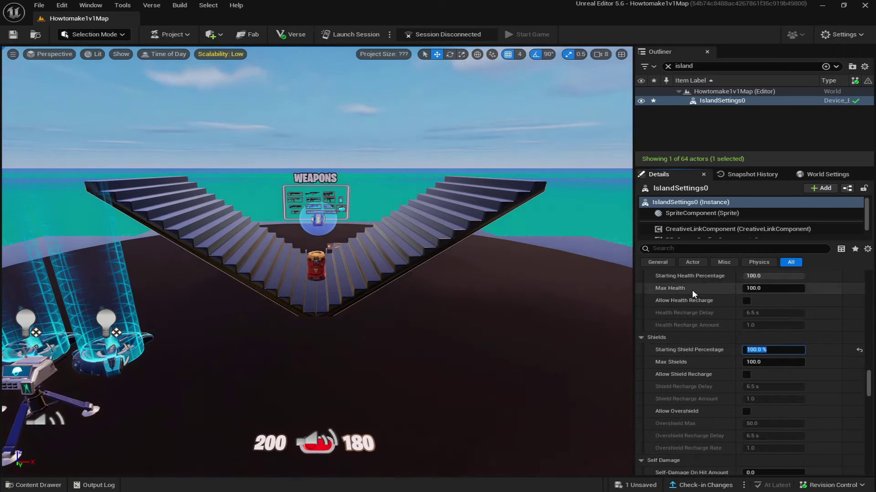
scroll(708, 364, down, 5)
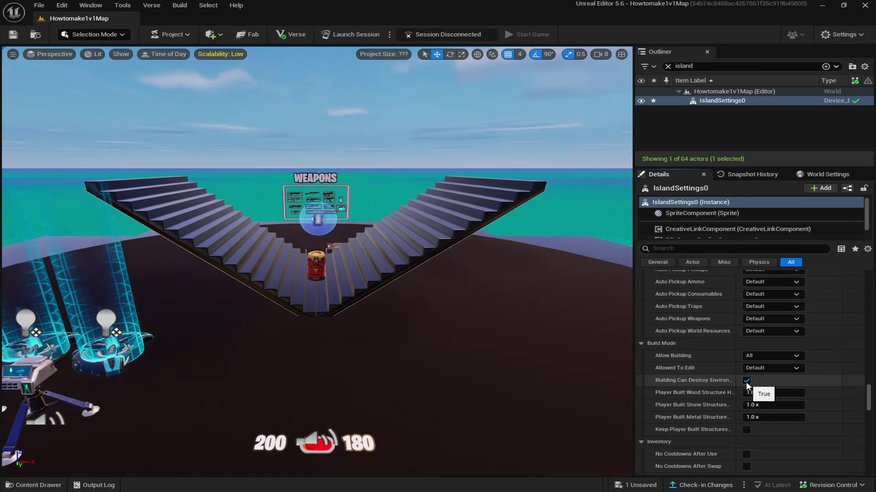
click(746, 381)
Step: Enable Infinite Reserve Ammo, Infinite Building Resources and Infinite Consumables in the inventory settings
scroll(725, 371, down, 3)
scroll(708, 383, down, 3)
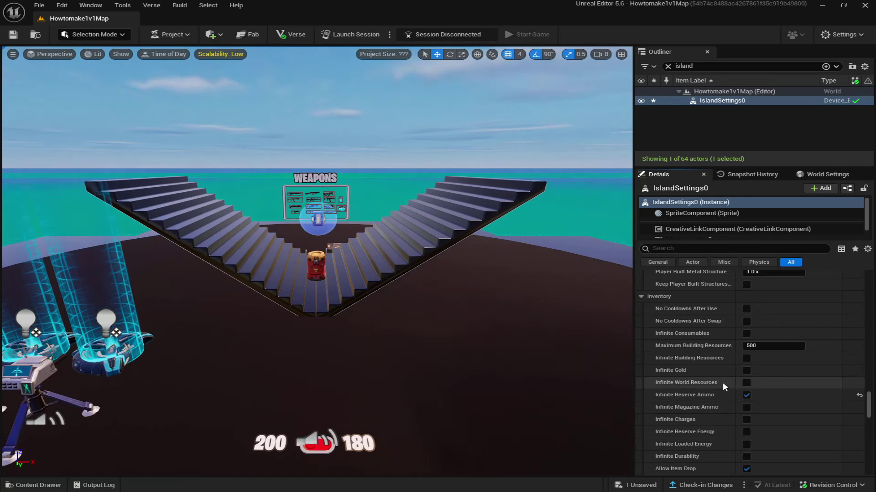
click(746, 358)
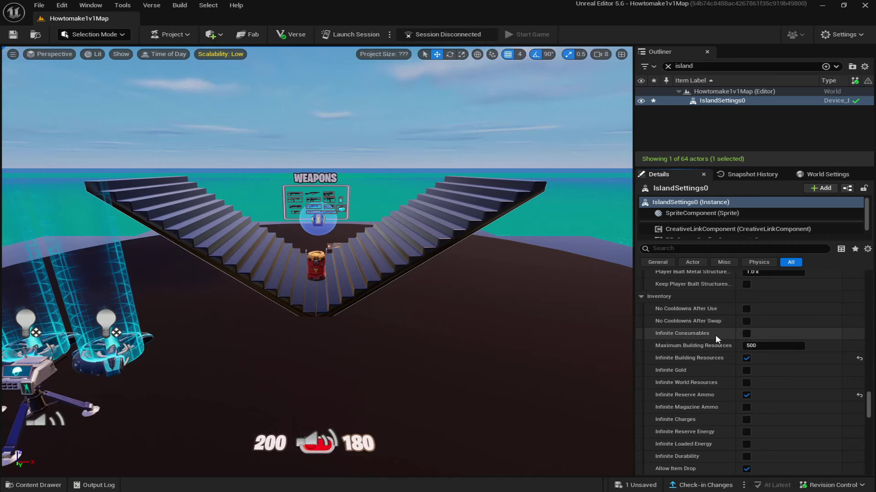
click(746, 333)
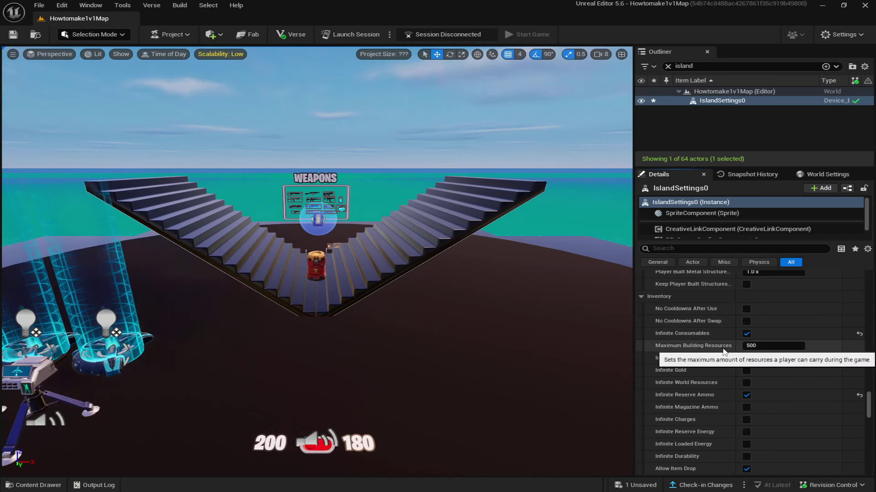
Step: Enable Start With Pickaxe and set Pickaxe Destruction to Default in the equipment settings
scroll(715, 351, down, 3)
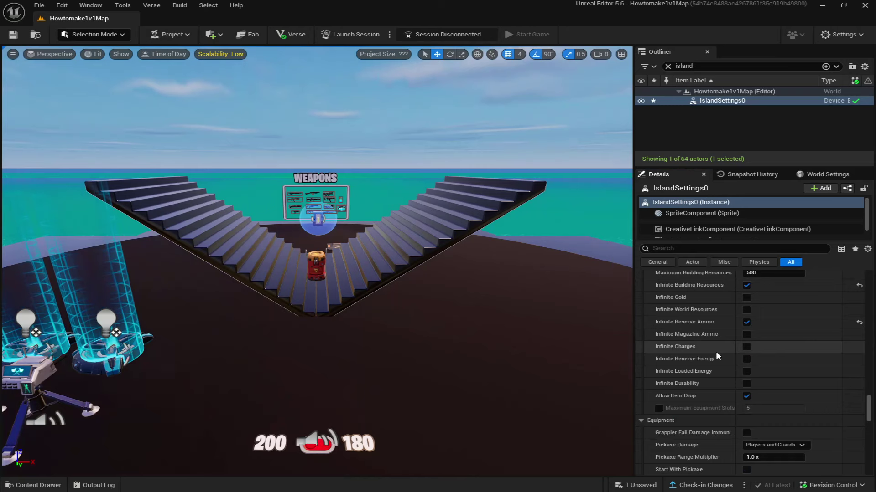
scroll(715, 351, down, 5)
click(745, 353)
click(757, 398)
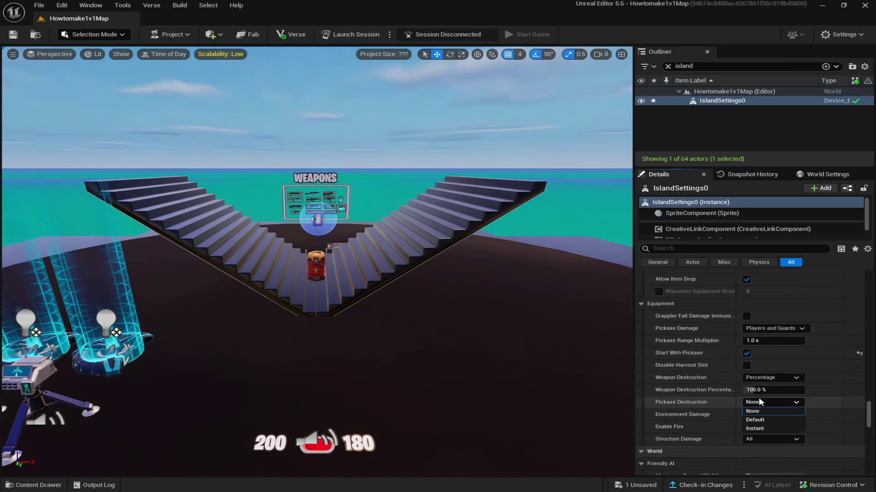
click(755, 420)
Step: Set Environment Damage to Player Built Only
scroll(711, 366, down, 1)
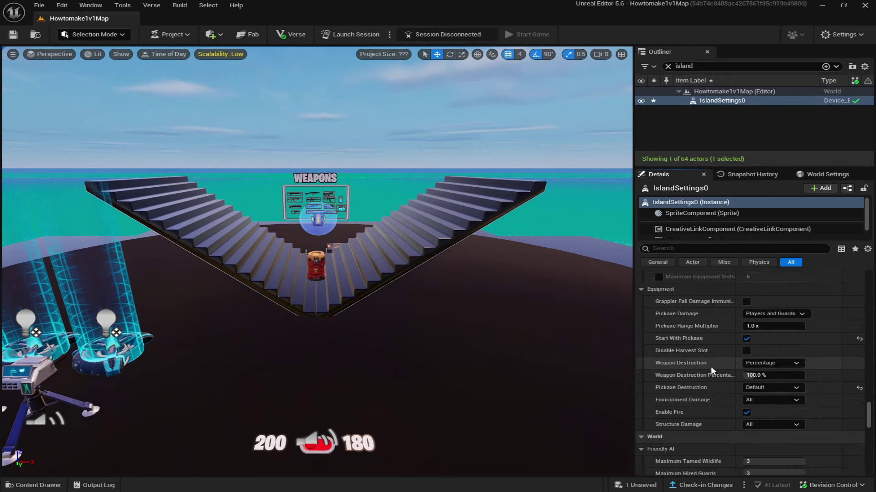
scroll(710, 366, down, 1)
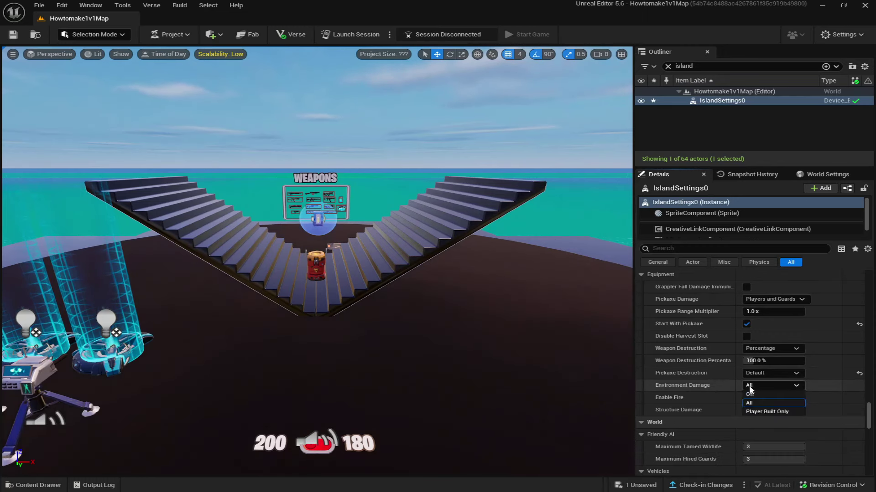
click(766, 412)
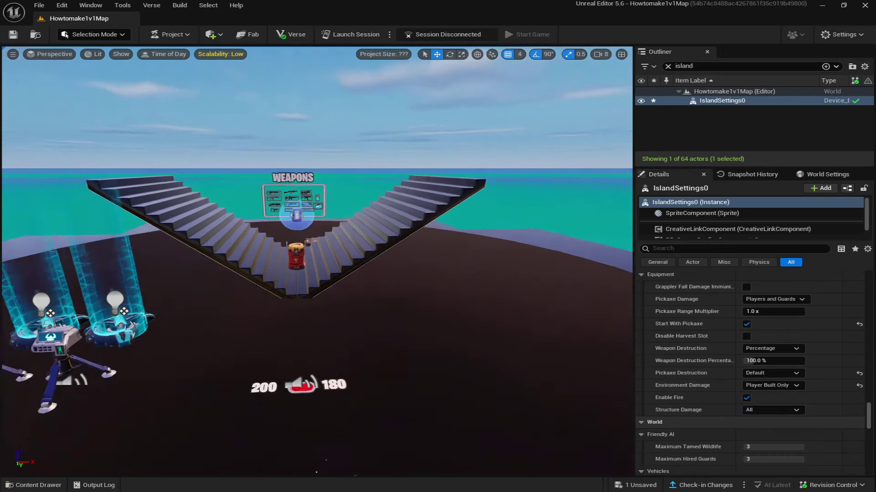
Step: Turn off Enable Fire and choose All for Structure Damage
key(s)
right_drag(318, 262, 278, 262)
key(w)
right_drag(452, 330, 452, 330)
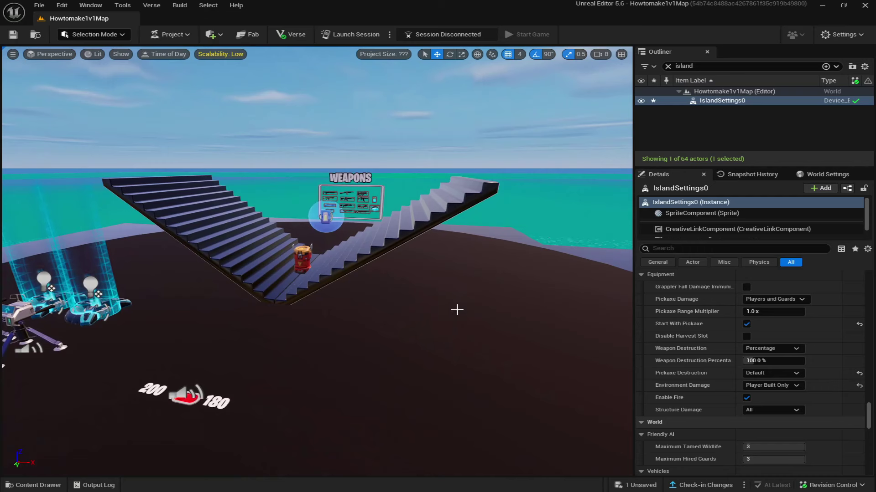
click(746, 398)
click(756, 410)
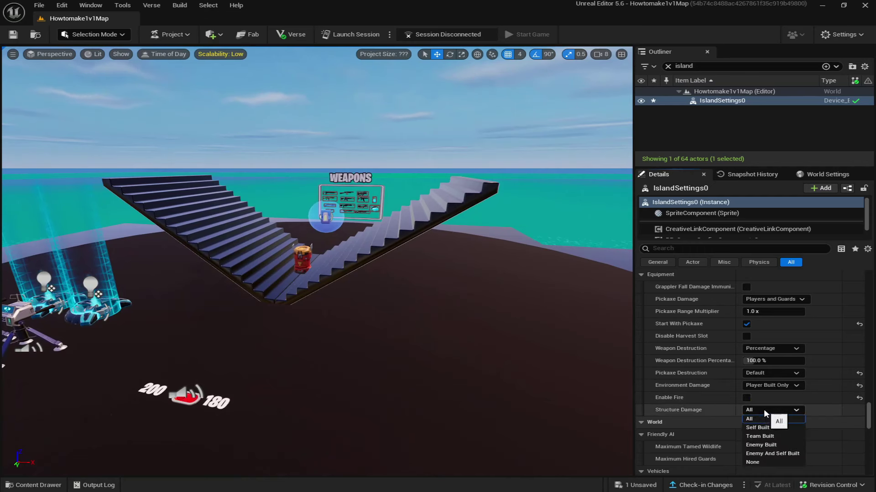
click(749, 419)
Step: Set the Time of Day in the island's ambiance settings to 2:00 AM
scroll(730, 402, down, 5)
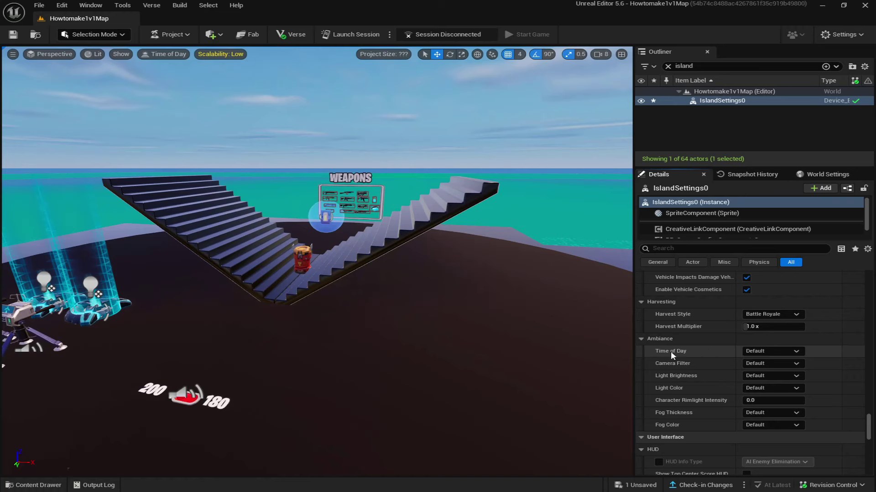
click(755, 351)
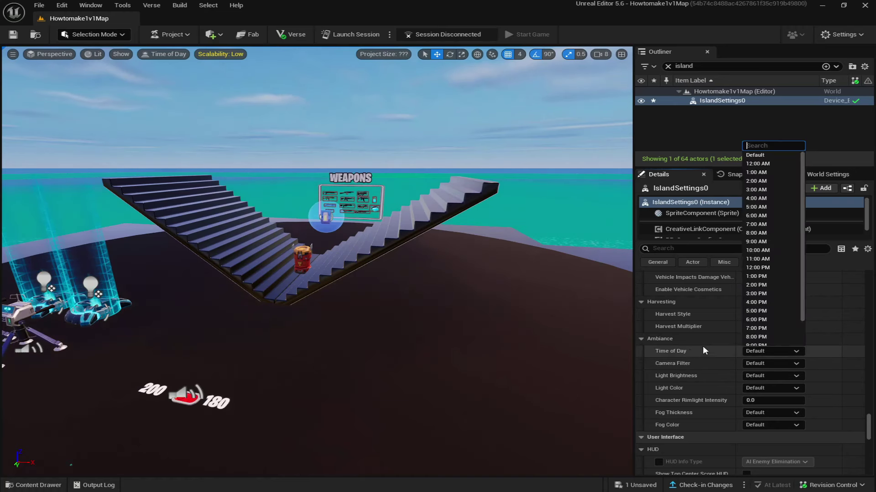
click(757, 182)
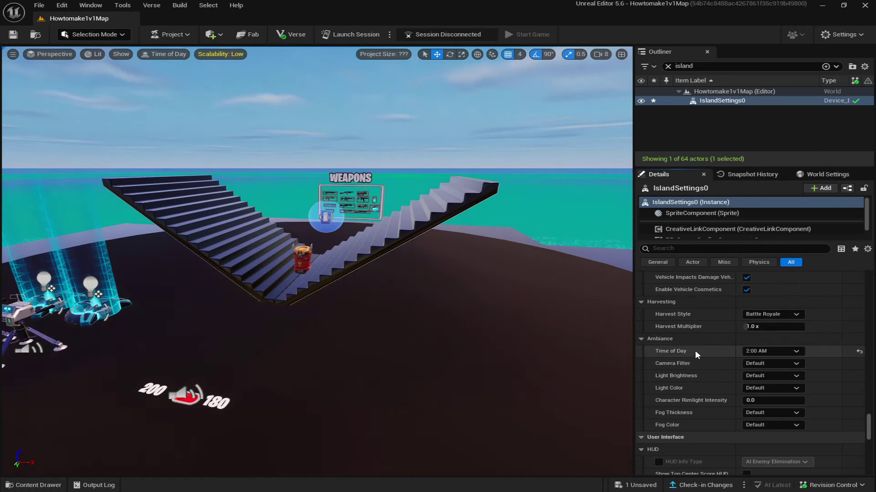
Step: Save the pending changes to the island settings
scroll(696, 357, down, 10)
click(636, 485)
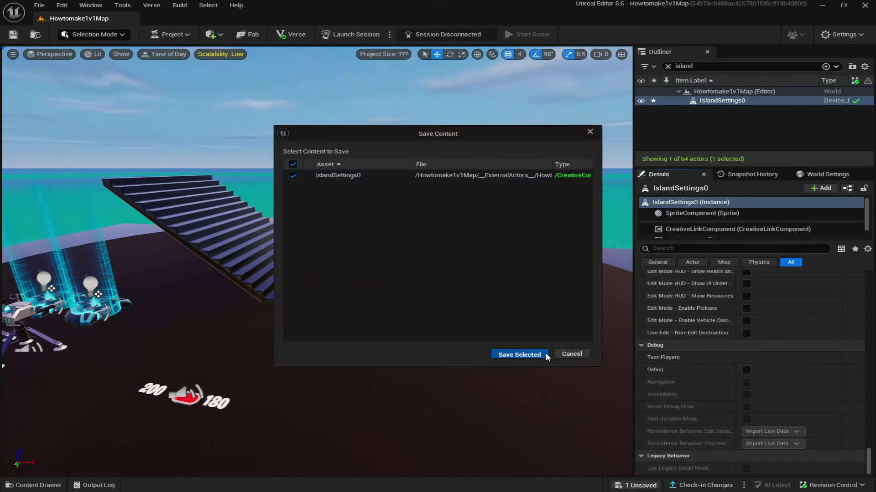
click(529, 355)
Step: Search the Fortnite content for "player spawn" and place a Player Spawner on the arena floor
right_drag(394, 357, 388, 383)
click(38, 485)
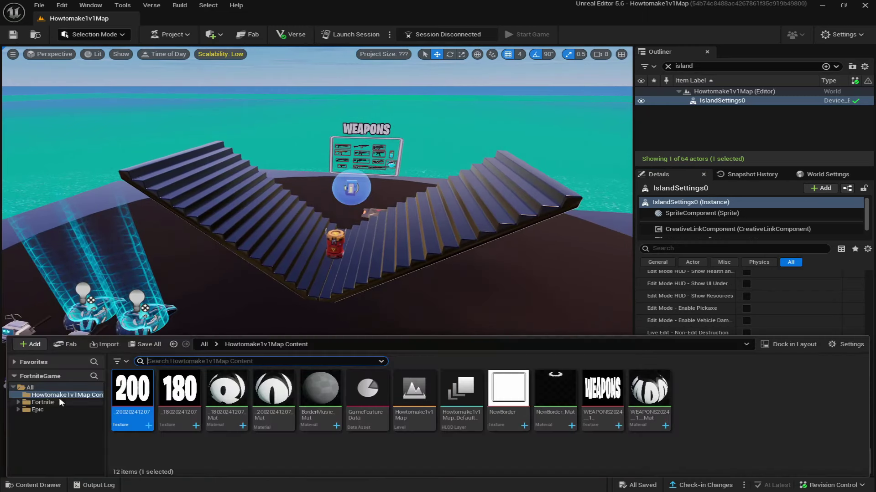
click(43, 402)
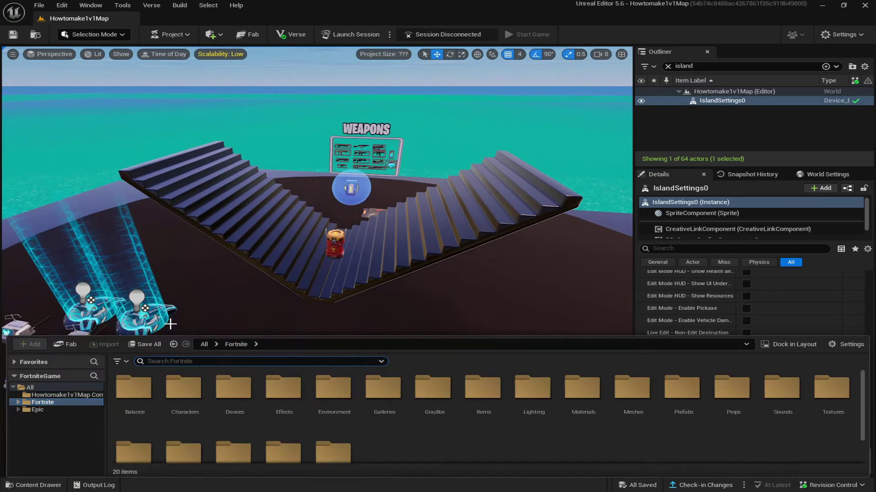
text(player span)
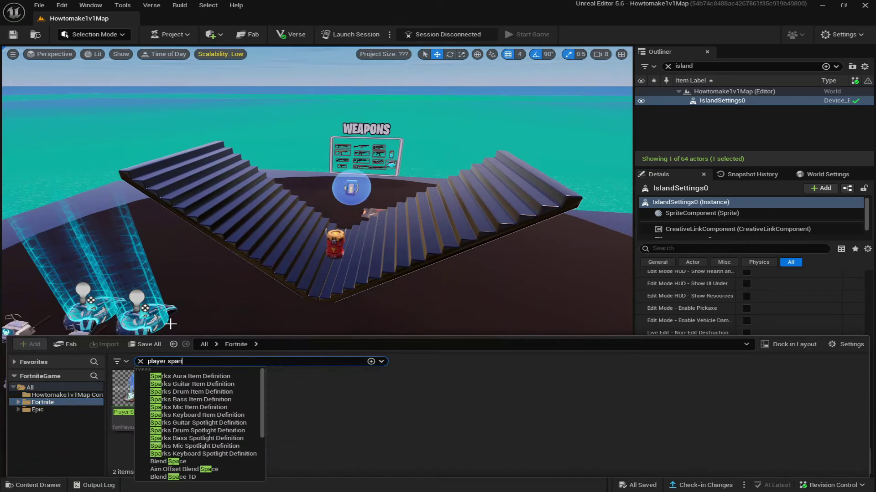
key(BackSpace)
key(BackSpace)
key(BackSpace)
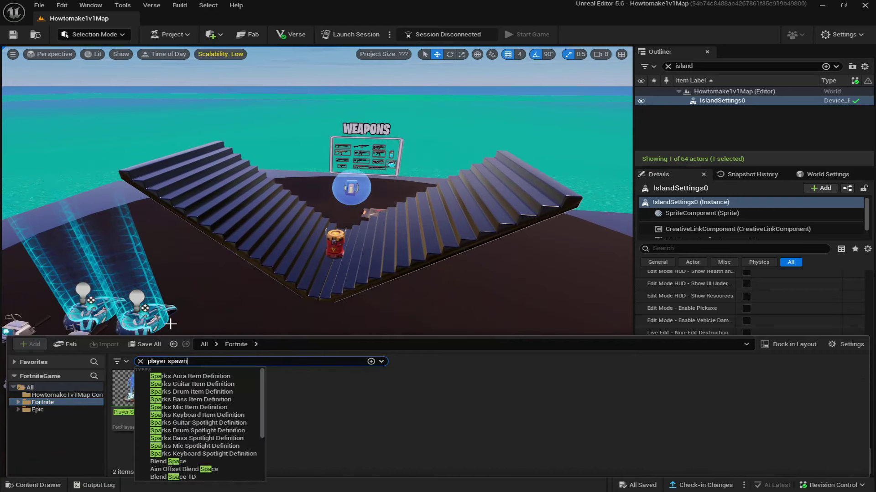
text(wn)
click(132, 388)
drag(132, 388, 250, 364)
Step: Move the Player Spawner to the arena edge opposite the stairs and rotate it to face them
right_drag(316, 241, 265, 292)
drag(314, 241, 199, 351)
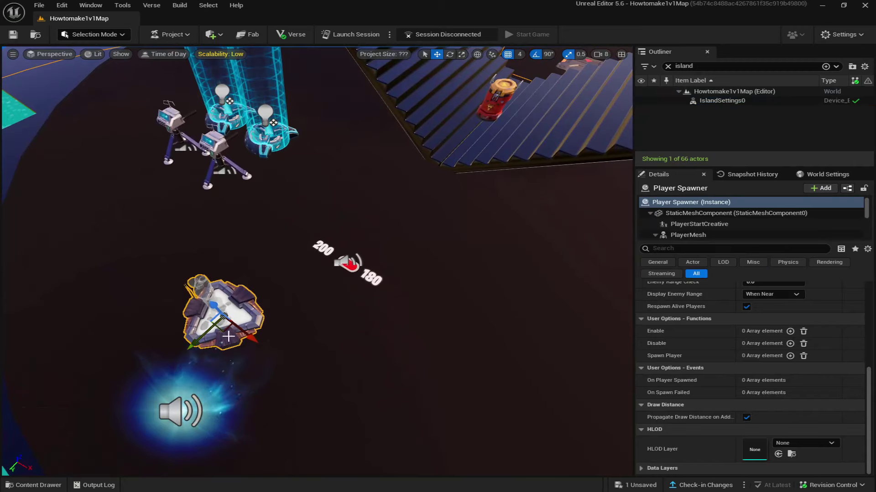
right_drag(231, 335, 136, 339)
drag(284, 266, 170, 286)
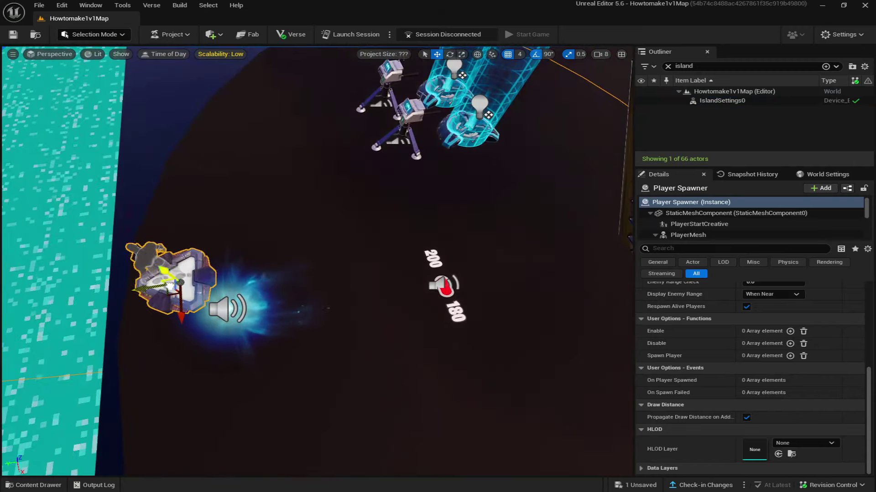
right_drag(170, 286, 153, 284)
click(449, 54)
drag(294, 325, 253, 329)
right_drag(290, 274, 372, 149)
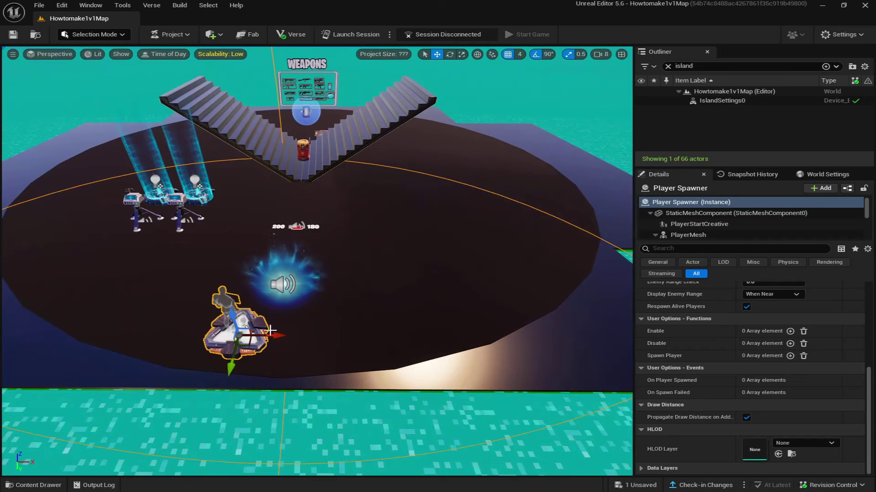
Step: Duplicate the Player Spawner and place the copy directly beside the original along the arena edge
alt+drag(274, 338, 355, 336)
right_drag(354, 336, 338, 332)
Step: Turn off Visible in Game for both Player Spawners and save them
ctrl+click(315, 353)
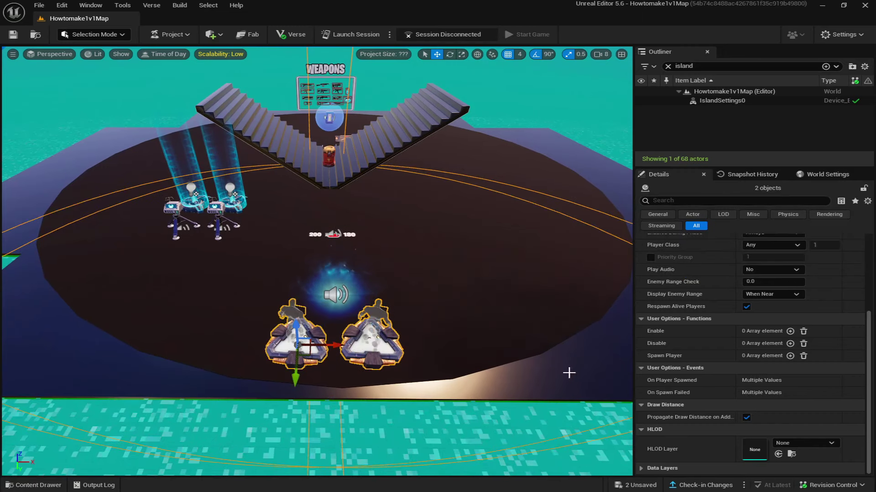
scroll(701, 352, up, 2)
scroll(700, 351, up, 2)
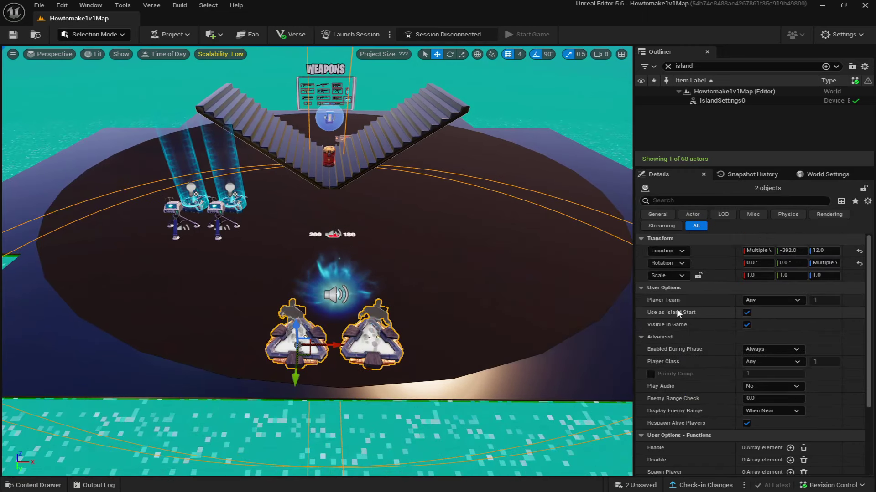
click(747, 325)
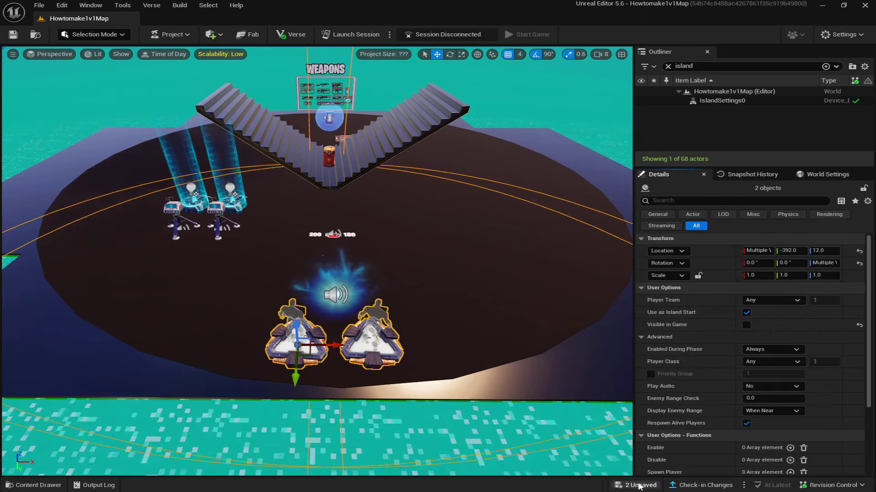
click(634, 486)
click(519, 354)
Step: Set the Time of Day in the island's ambiance settings to 2:00 PM
right_drag(480, 329, 394, 368)
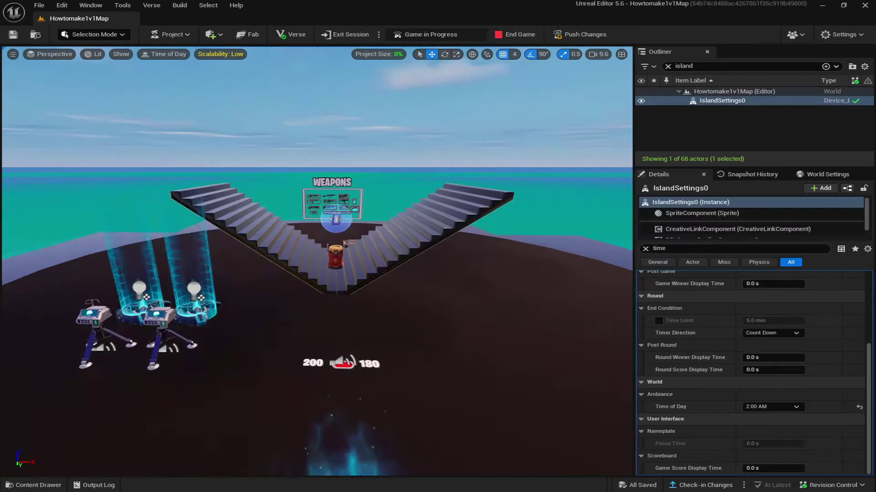
scroll(604, 356, up, 3)
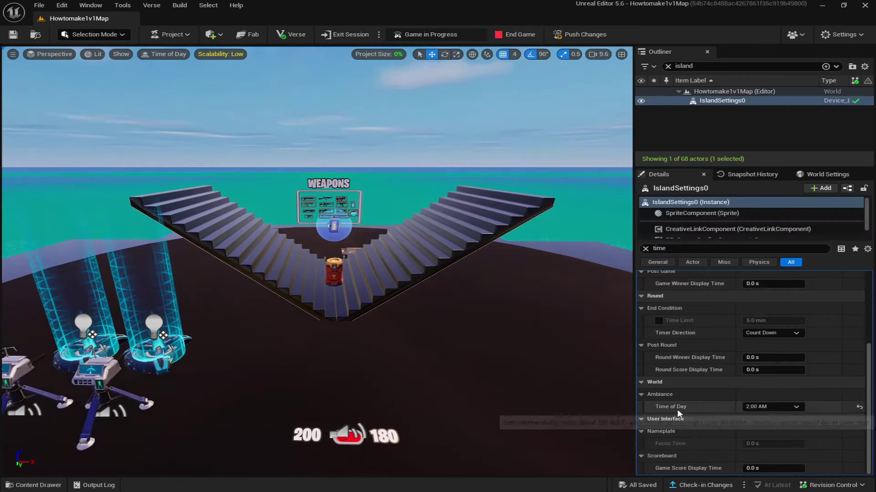
click(775, 410)
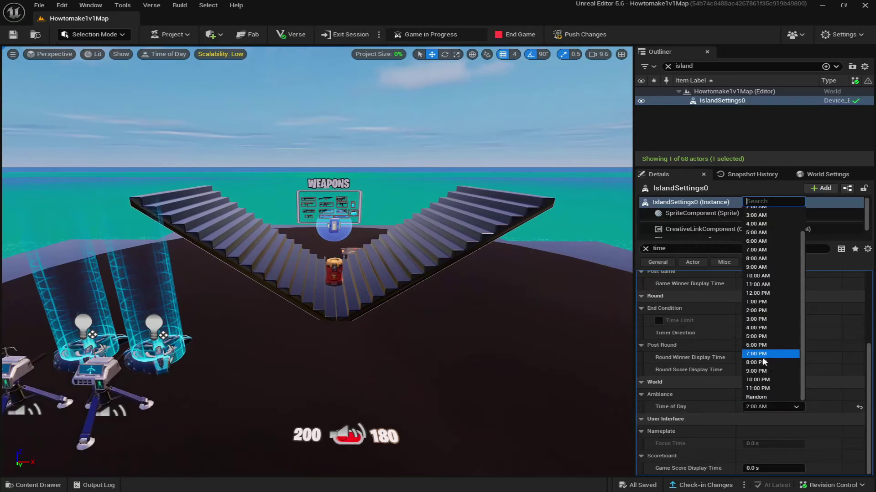
click(759, 311)
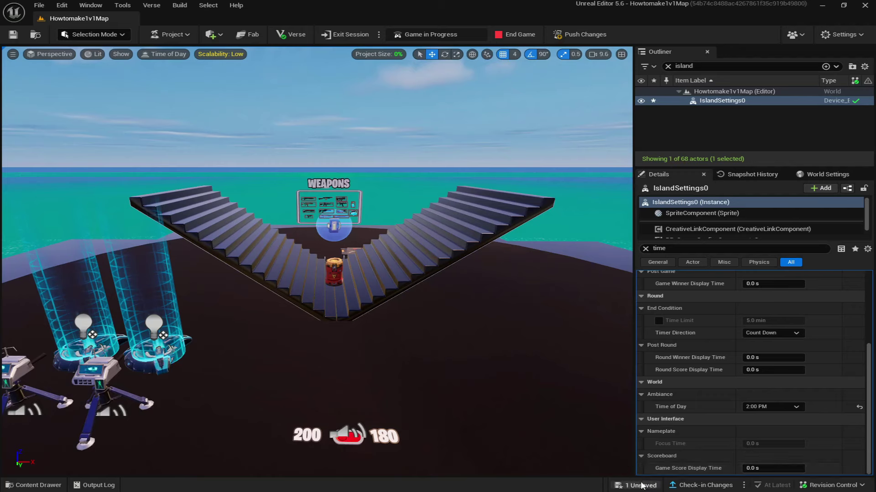
Step: Save the island settings and push the changes to the running session
click(641, 486)
click(534, 357)
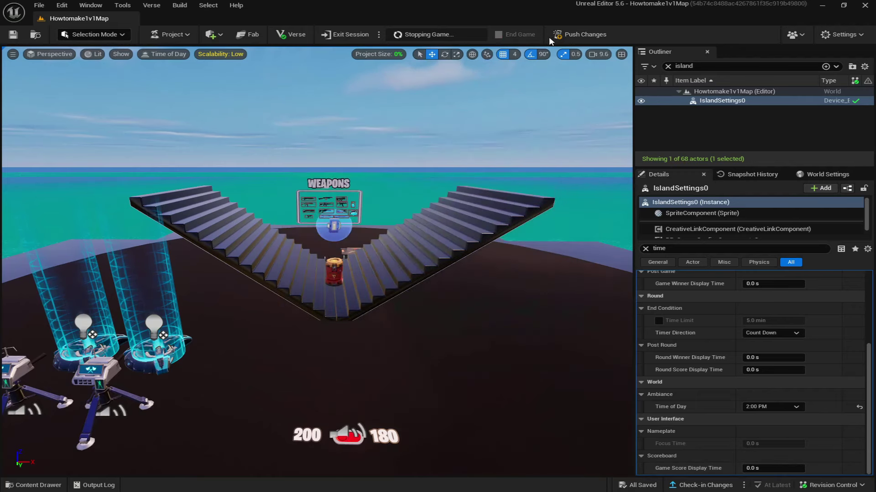
click(574, 36)
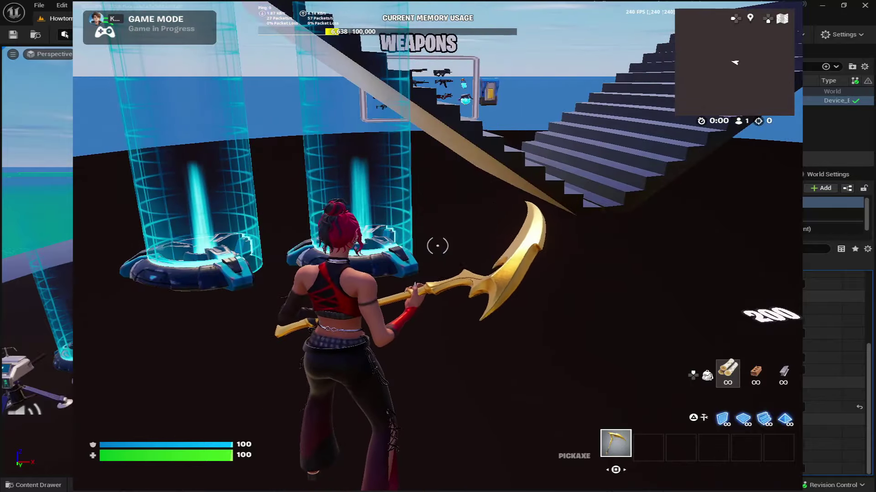
Step: Switch from the running Fortnite game back to the Unreal Editor
key(Escape)
mouse_move(513, 489)
click(486, 483)
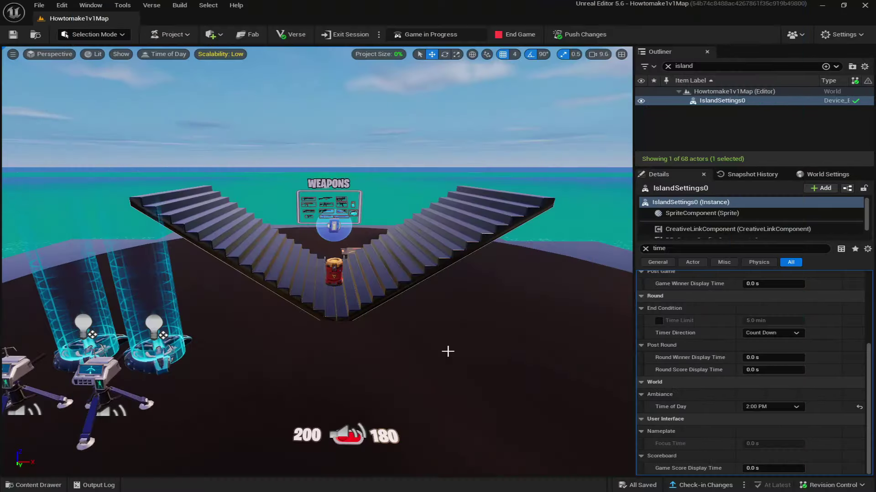
Step: Turn off Visible During Game, Activation Audio and Zone Audio for both the 180 and 200 health class selectors
mouse_move(448, 351)
mouse_down()
mouse_move(381, 347)
mouse_move(360, 313)
mouse_up()
click(331, 325)
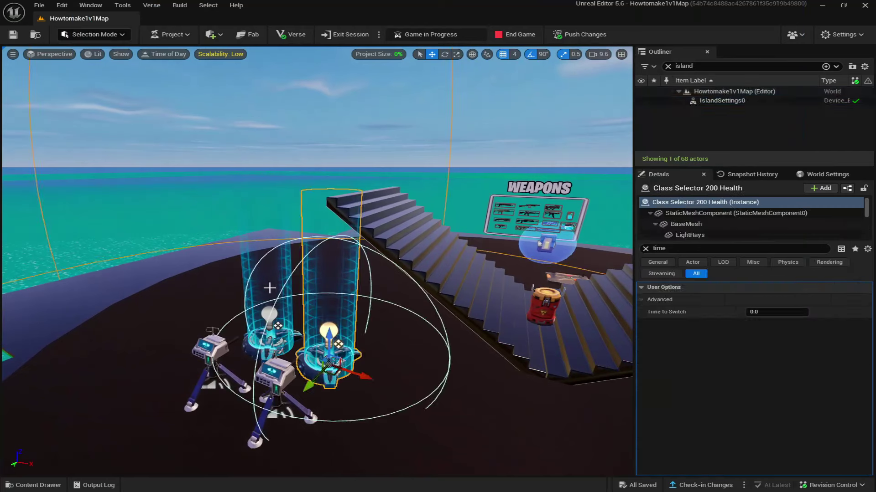
ctrl+click(258, 246)
click(645, 201)
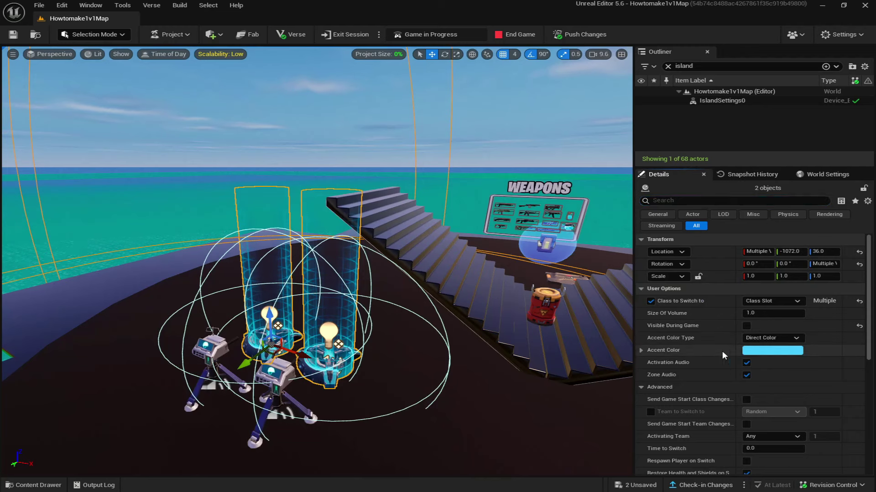
click(746, 363)
click(747, 375)
Step: Turn off Volume Visible in Game and Throttle Class Changes for both class selectors and save them
scroll(720, 377, down, 3)
scroll(725, 413, down, 1)
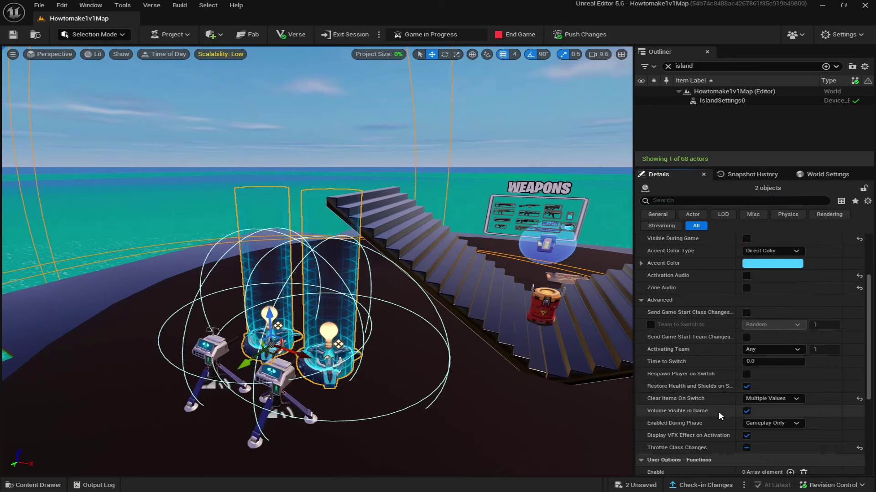
click(747, 411)
scroll(729, 419, down, 2)
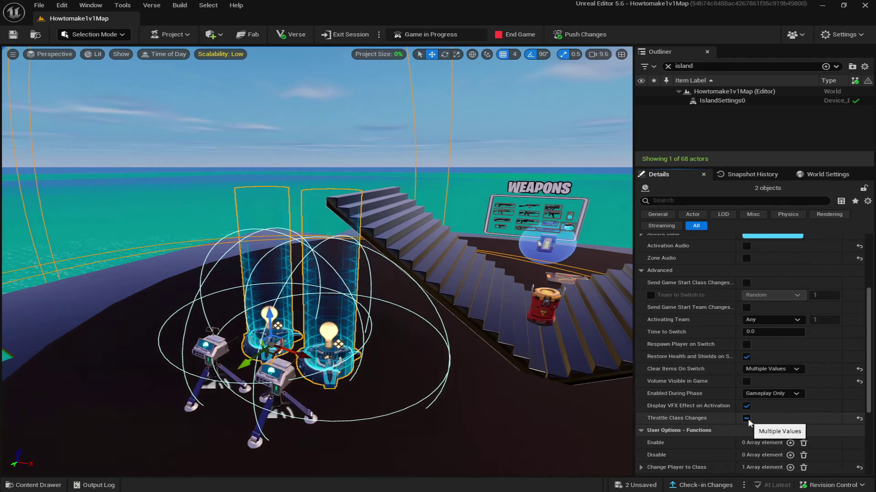
click(746, 418)
click(648, 486)
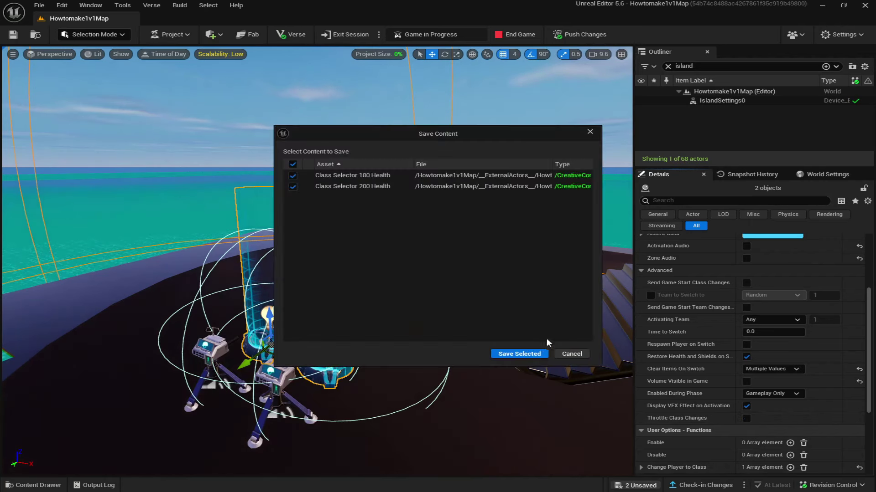
click(532, 356)
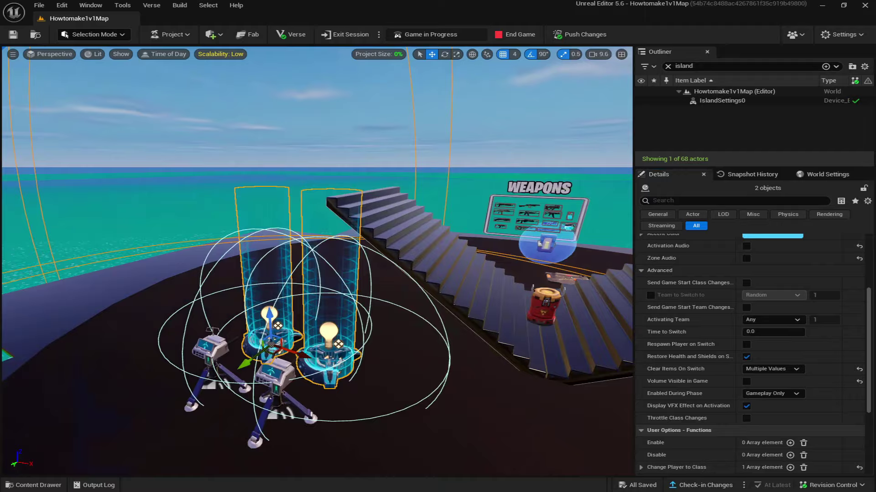
Step: Switch to the running Fortnite game to check the class selectors on the map
key(alt+Tab)
key(Escape)
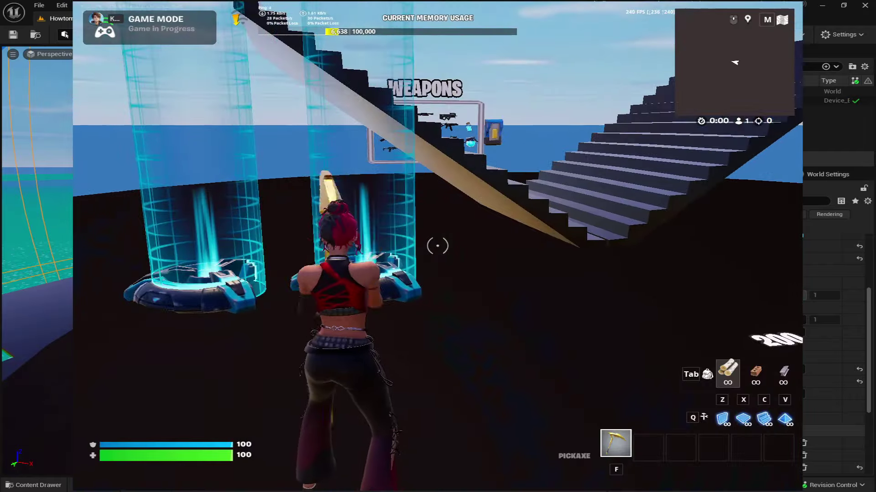